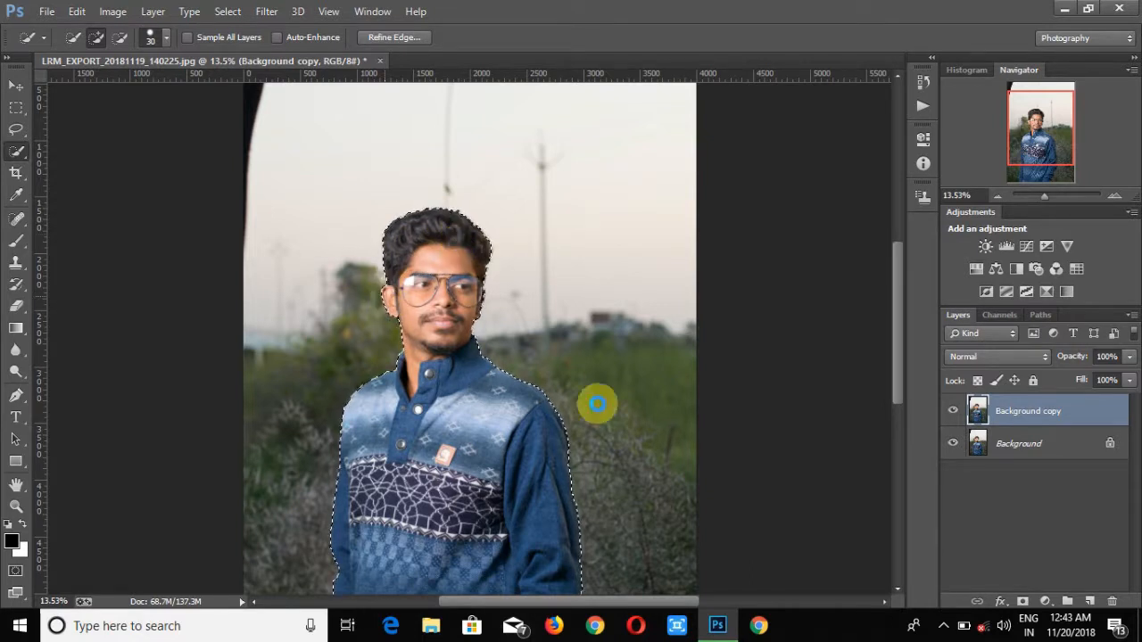
- Add a layer mask to the Background copy layer from the subject selection and open Refine Mask
{"action": "mouse_move", "coordinate": [1046, 198]}
{"action": "left_mouse_down"}
{"action": "mouse_move", "coordinate": [1055, 196]}
{"action": "mouse_move", "coordinate": [1041, 196]}
{"action": "left_mouse_up"}
{"action": "scroll", "coordinate": [581, 256], "scroll_direction": "up", "scroll_amount": 8}
{"action": "scroll", "coordinate": [581, 257], "scroll_direction": "up", "scroll_amount": 3}
{"action": "left_click", "coordinate": [1022, 601]}
{"action": "right_click", "coordinate": [1008, 410]}
{"action": "left_click", "coordinate": [981, 540]}
{"action": "left_click", "coordinate": [906, 205]}
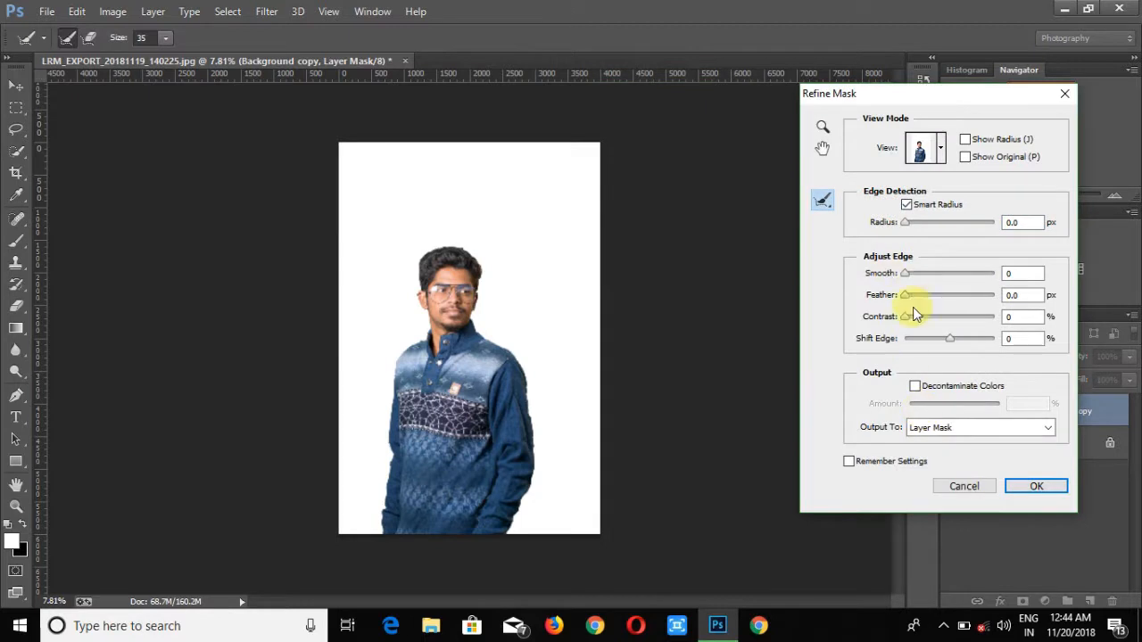
- Switch Refine Mask to Overlay view, paint around the hair with a 97-pixel Refine Radius brush, and apply
{"action": "left_click_drag", "start_coordinate": [911, 296], "coordinate": [898, 299]}
{"action": "left_click_drag", "start_coordinate": [166, 40], "coordinate": [214, 58]}
{"action": "mouse_move", "coordinate": [422, 292]}
{"action": "left_mouse_down"}
{"action": "mouse_move", "coordinate": [427, 264]}
{"action": "mouse_move", "coordinate": [464, 254]}
{"action": "mouse_move", "coordinate": [481, 262]}
{"action": "mouse_move", "coordinate": [511, 355]}
{"action": "left_mouse_up"}
{"action": "left_click", "coordinate": [938, 159]}
{"action": "left_click", "coordinate": [901, 222]}
{"action": "left_click", "coordinate": [427, 283]}
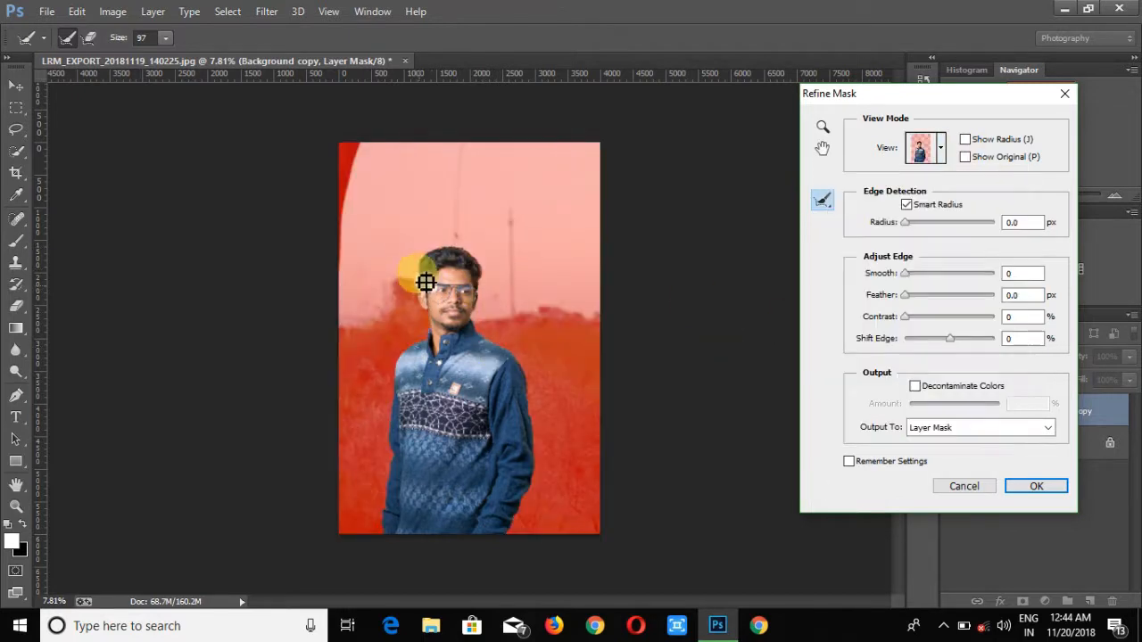
{"action": "mouse_move", "coordinate": [436, 330]}
{"action": "left_mouse_down"}
{"action": "mouse_move", "coordinate": [489, 301]}
{"action": "mouse_move", "coordinate": [507, 308]}
{"action": "mouse_move", "coordinate": [488, 301]}
{"action": "mouse_move", "coordinate": [496, 340]}
{"action": "left_mouse_up"}
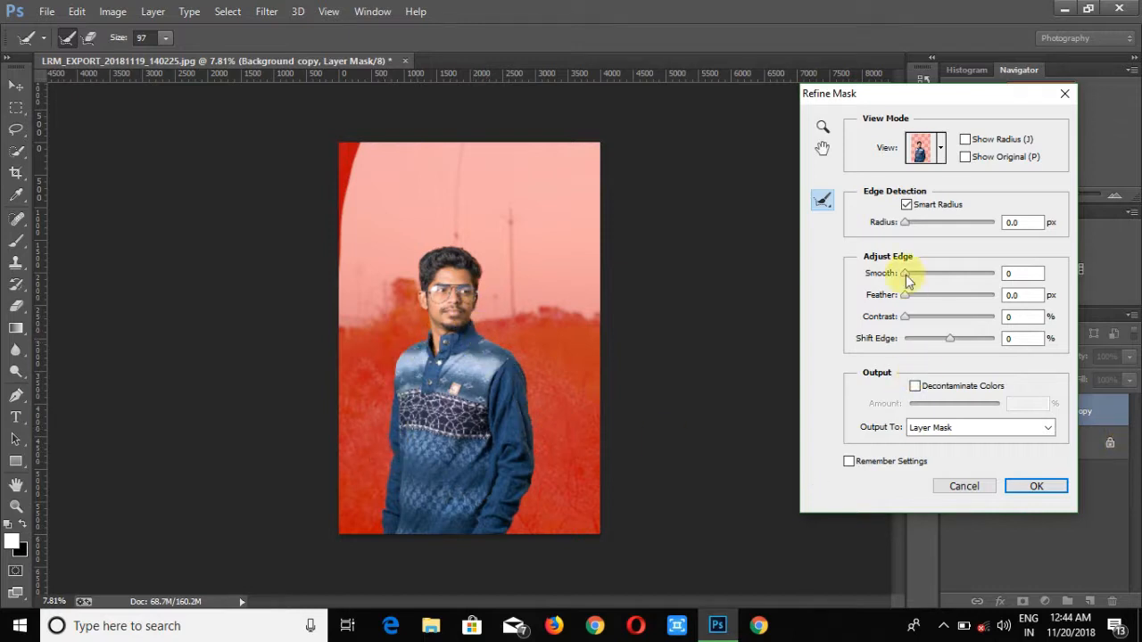
{"action": "left_click", "coordinate": [1032, 485]}
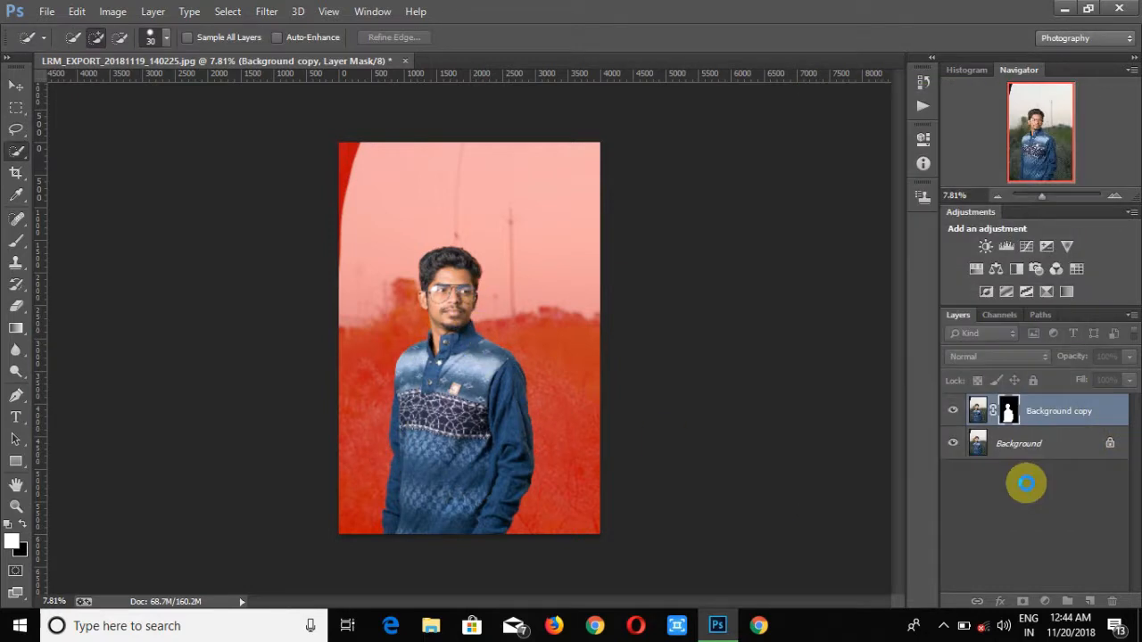
- Load the layer mask as a selection and expand the selection by 10 pixels
{"action": "left_click", "coordinate": [227, 11]}
{"action": "left_click", "coordinate": [1008, 415]}
{"action": "right_click", "coordinate": [1008, 415]}
{"action": "left_click", "coordinate": [1015, 492]}
{"action": "left_click", "coordinate": [228, 11]}
{"action": "mouse_move", "coordinate": [258, 208]}
{"action": "left_click", "coordinate": [477, 240]}
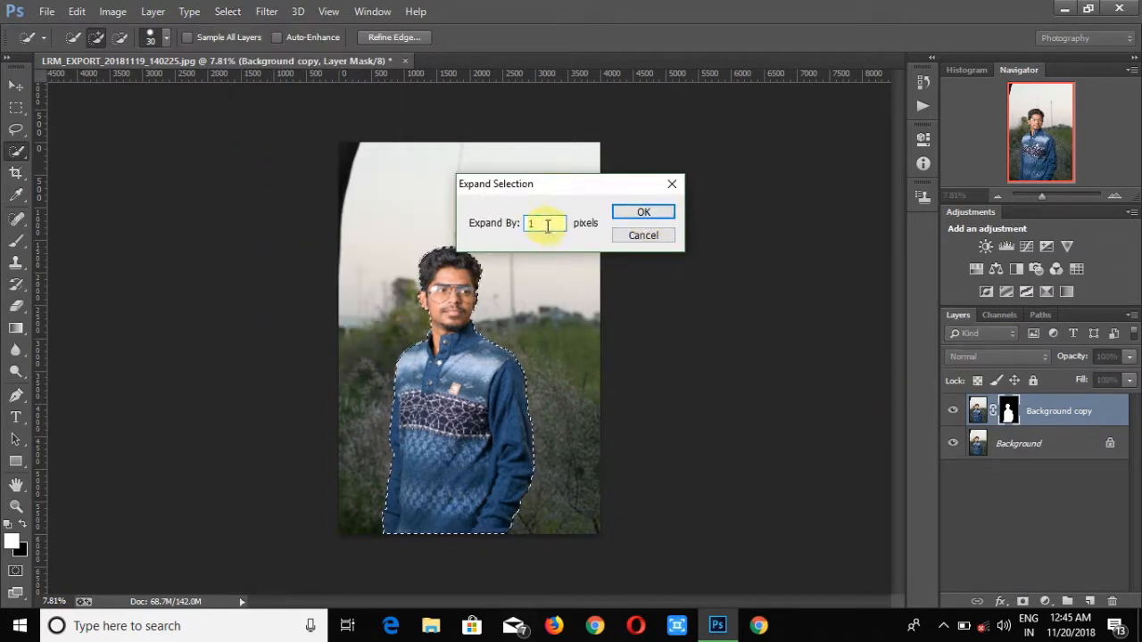
{"action": "type", "text": "10"}
{"action": "left_click", "coordinate": [642, 212]}
{"action": "right_click", "coordinate": [473, 299]}
{"action": "left_click", "coordinate": [533, 492]}
{"action": "left_click", "coordinate": [579, 187]}
{"action": "left_click", "coordinate": [591, 255]}
{"action": "left_click", "coordinate": [663, 173]}
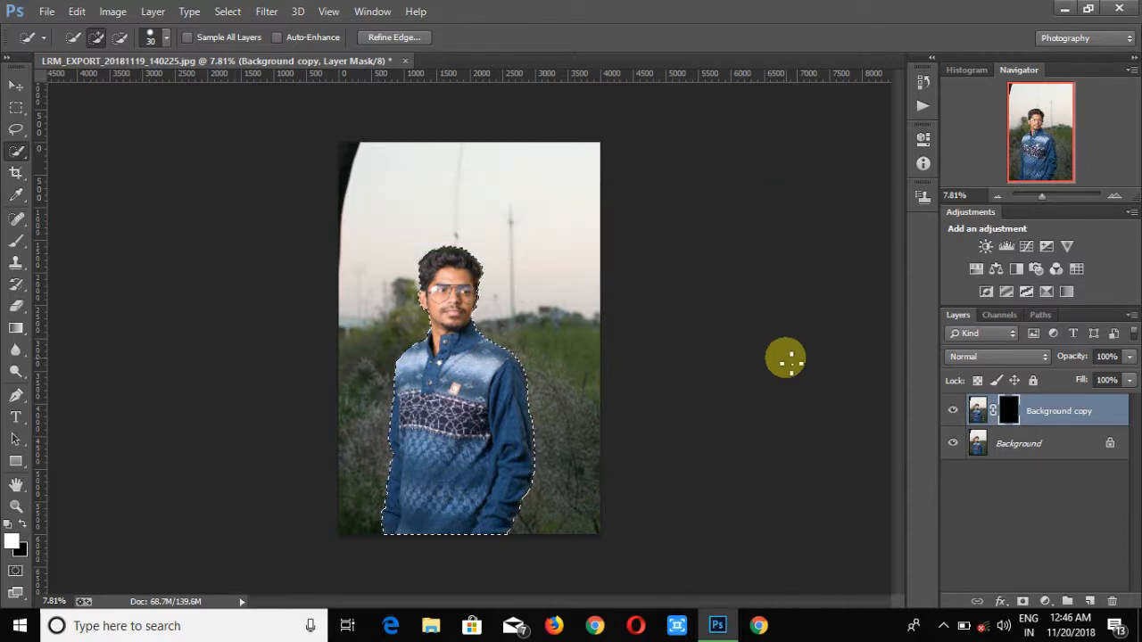
- Fill the expanded selection on the Background layer using Content-Aware fill
{"action": "left_click", "coordinate": [1019, 443]}
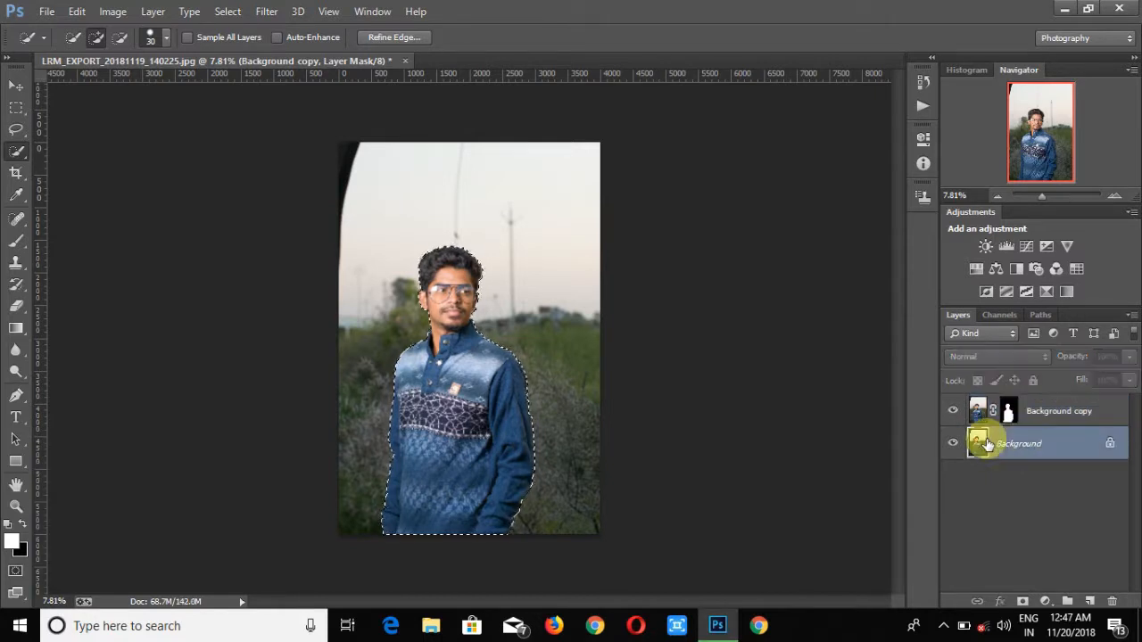
{"action": "left_click", "coordinate": [267, 11]}
{"action": "right_click", "coordinate": [546, 385]}
{"action": "left_click", "coordinate": [578, 269]}
{"action": "left_click", "coordinate": [557, 187]}
{"action": "left_click", "coordinate": [555, 257]}
{"action": "key", "text": "Return"}
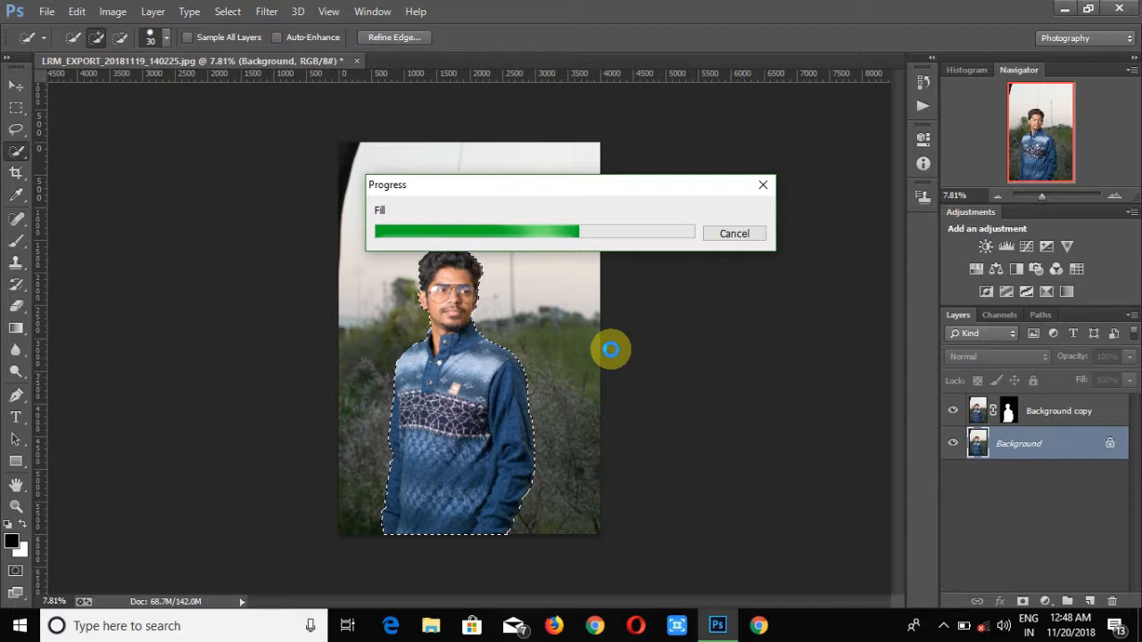
{"action": "left_click_drag", "start_coordinate": [564, 187], "coordinate": [874, 371]}
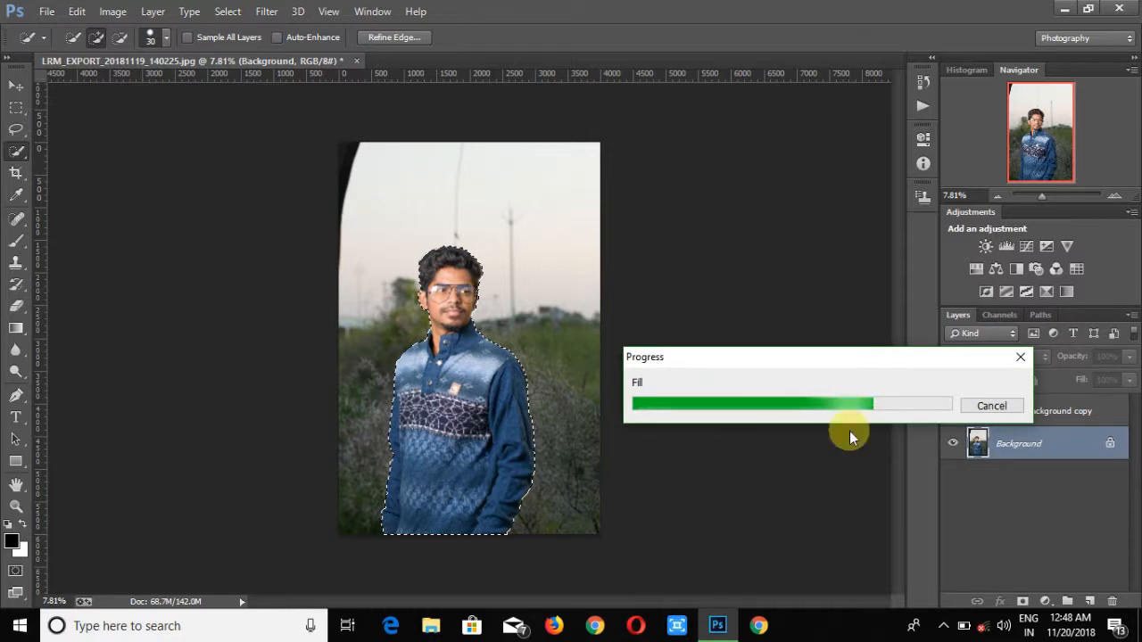
{"action": "left_click_drag", "start_coordinate": [874, 360], "coordinate": [897, 378]}
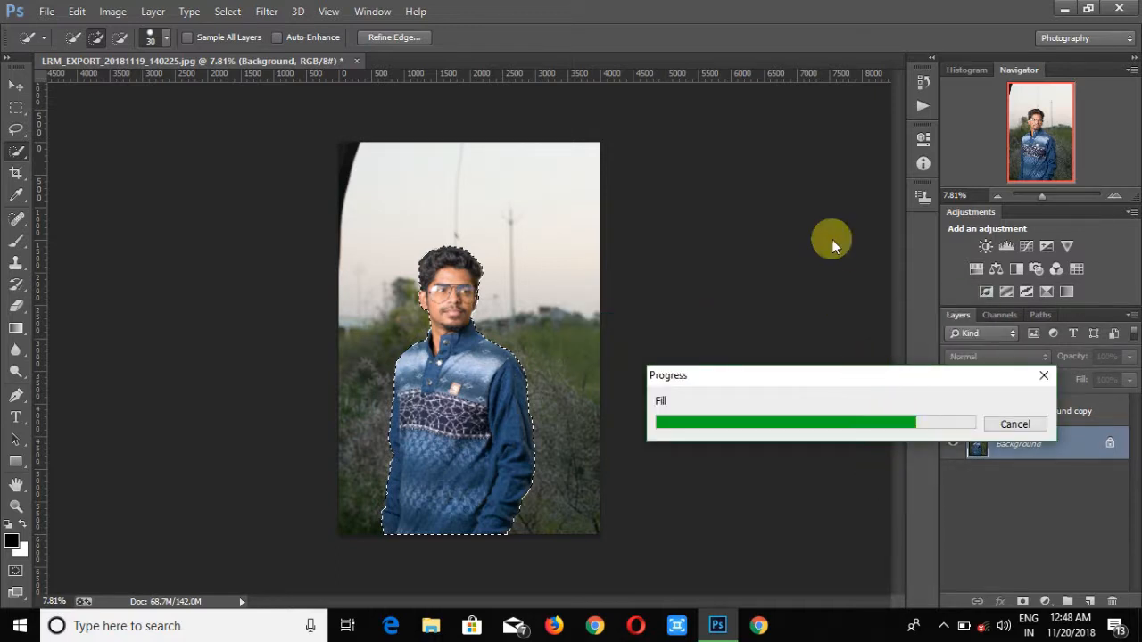
{"action": "left_click_drag", "start_coordinate": [788, 384], "coordinate": [718, 381]}
{"action": "left_click_drag", "start_coordinate": [841, 374], "coordinate": [879, 413]}
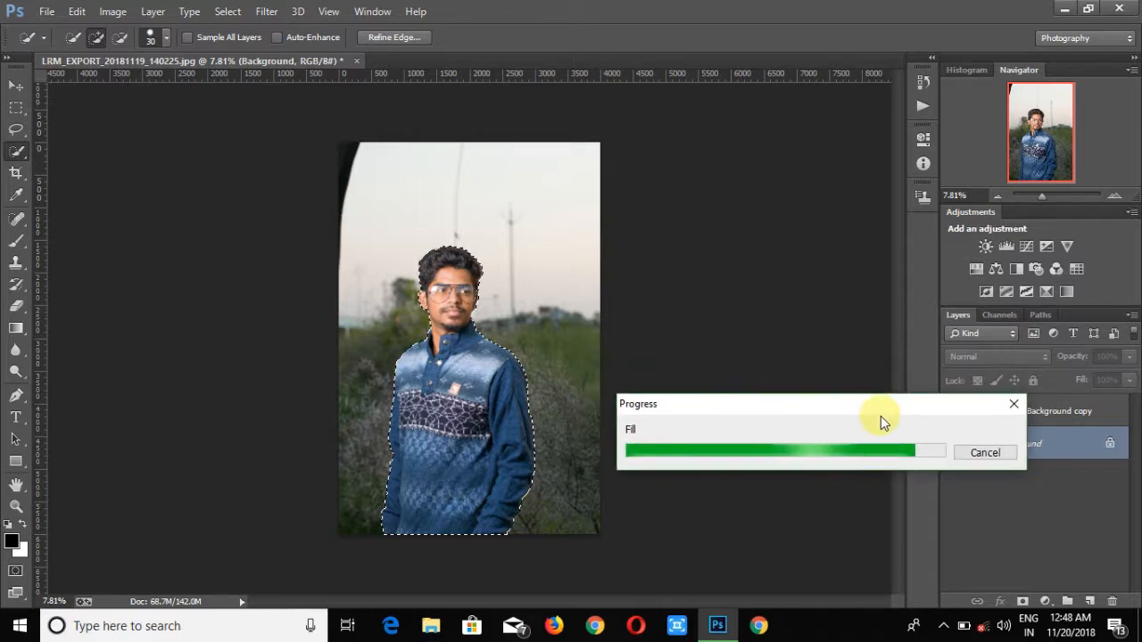
- Deselect and switch to the Spot Healing Brush tool
{"action": "key", "text": "ctrl+d"}
{"action": "right_click", "coordinate": [16, 150]}
{"action": "left_click", "coordinate": [98, 183]}
{"action": "right_click", "coordinate": [16, 151]}
{"action": "left_click", "coordinate": [85, 153]}
{"action": "left_click", "coordinate": [16, 219]}
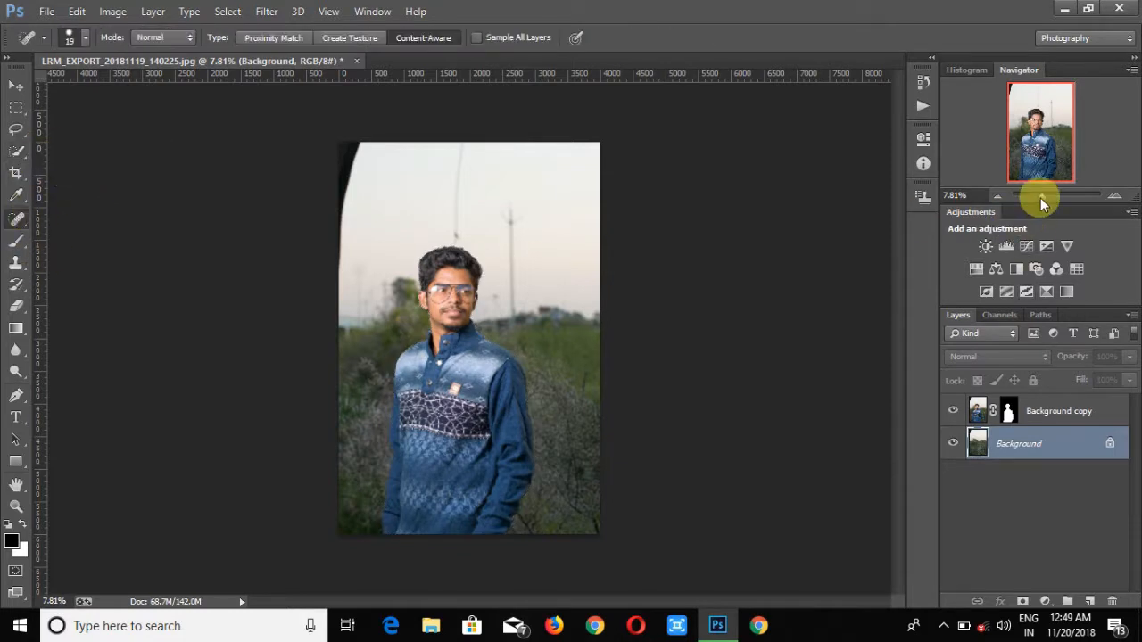
- Hide the Background copy layer and heal the leftover subject outline on the Background with a 195-pixel brush
{"action": "left_click_drag", "start_coordinate": [1041, 196], "coordinate": [1049, 196]}
{"action": "left_click", "coordinate": [953, 444]}
{"action": "left_click", "coordinate": [953, 443]}
{"action": "left_click", "coordinate": [953, 412]}
{"action": "scroll", "coordinate": [734, 384], "scroll_direction": "up", "scroll_amount": 3}
{"action": "right_click", "coordinate": [515, 271]}
{"action": "left_click_drag", "start_coordinate": [589, 309], "coordinate": [651, 309]}
{"action": "mouse_move", "coordinate": [472, 212]}
{"action": "left_mouse_down"}
{"action": "mouse_move", "coordinate": [498, 306]}
{"action": "mouse_move", "coordinate": [641, 564]}
{"action": "left_mouse_up"}
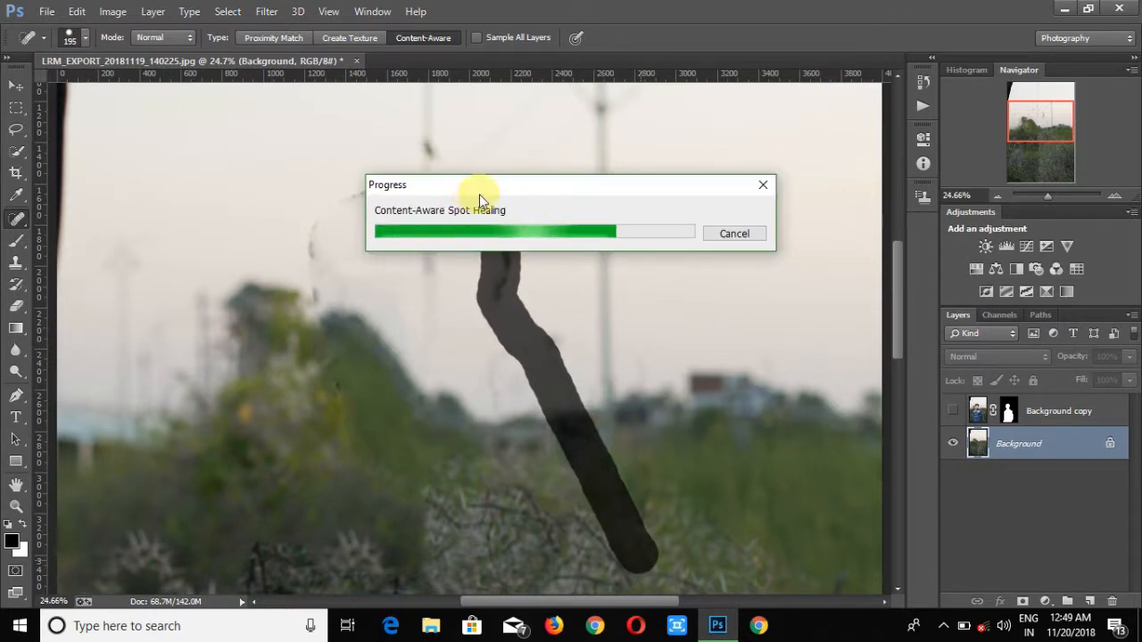
{"action": "left_click_drag", "start_coordinate": [506, 195], "coordinate": [591, 212]}
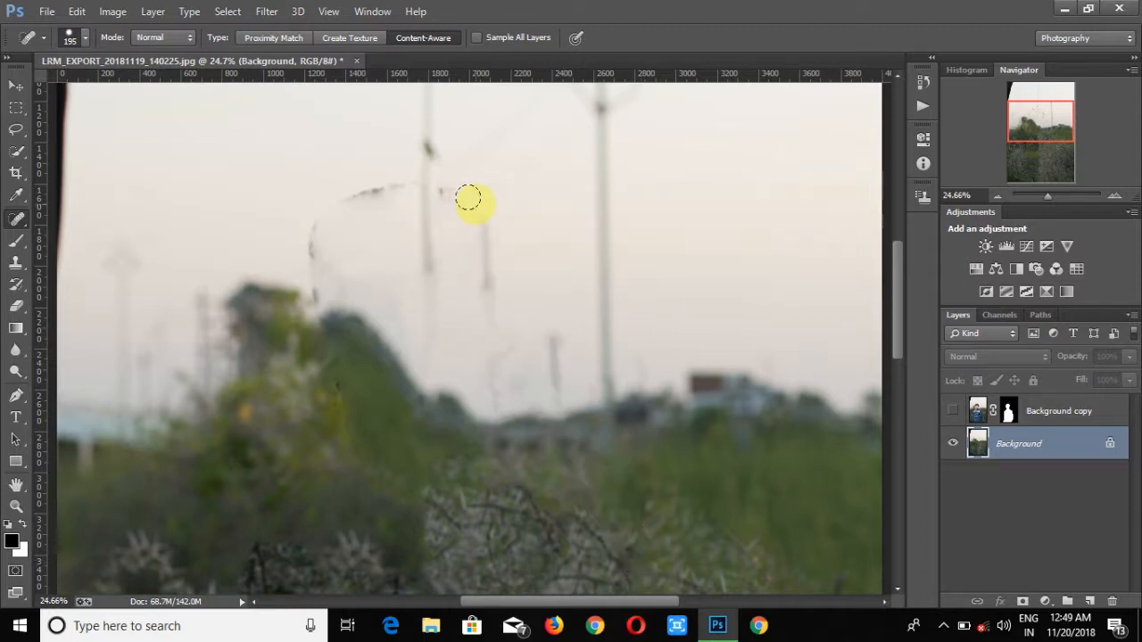
- Set the brush to 81 pixels and heal the remaining outline on the left side of the background
{"action": "right_click", "coordinate": [428, 228]}
{"action": "left_click", "coordinate": [510, 266]}
{"action": "mouse_move", "coordinate": [456, 194]}
{"action": "left_mouse_down"}
{"action": "mouse_move", "coordinate": [413, 190]}
{"action": "mouse_move", "coordinate": [369, 209]}
{"action": "mouse_move", "coordinate": [352, 200]}
{"action": "mouse_move", "coordinate": [318, 262]}
{"action": "mouse_move", "coordinate": [372, 484]}
{"action": "mouse_move", "coordinate": [425, 512]}
{"action": "left_mouse_up"}
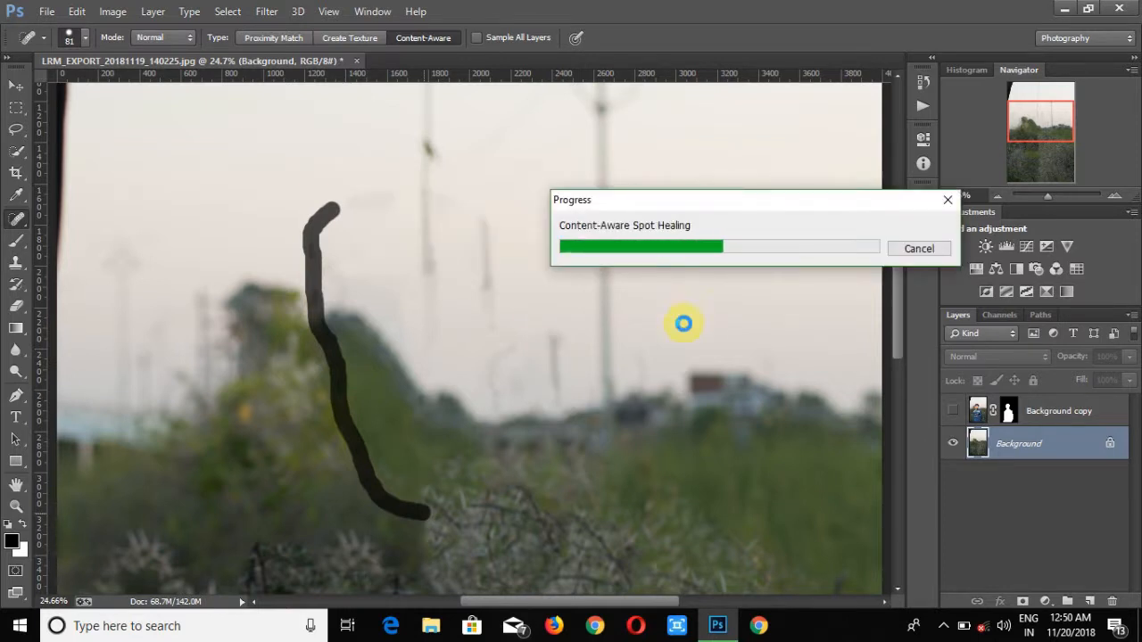
{"action": "scroll", "coordinate": [700, 333], "scroll_direction": "down", "scroll_amount": 1}
{"action": "scroll", "coordinate": [700, 333], "scroll_direction": "down", "scroll_amount": 10}
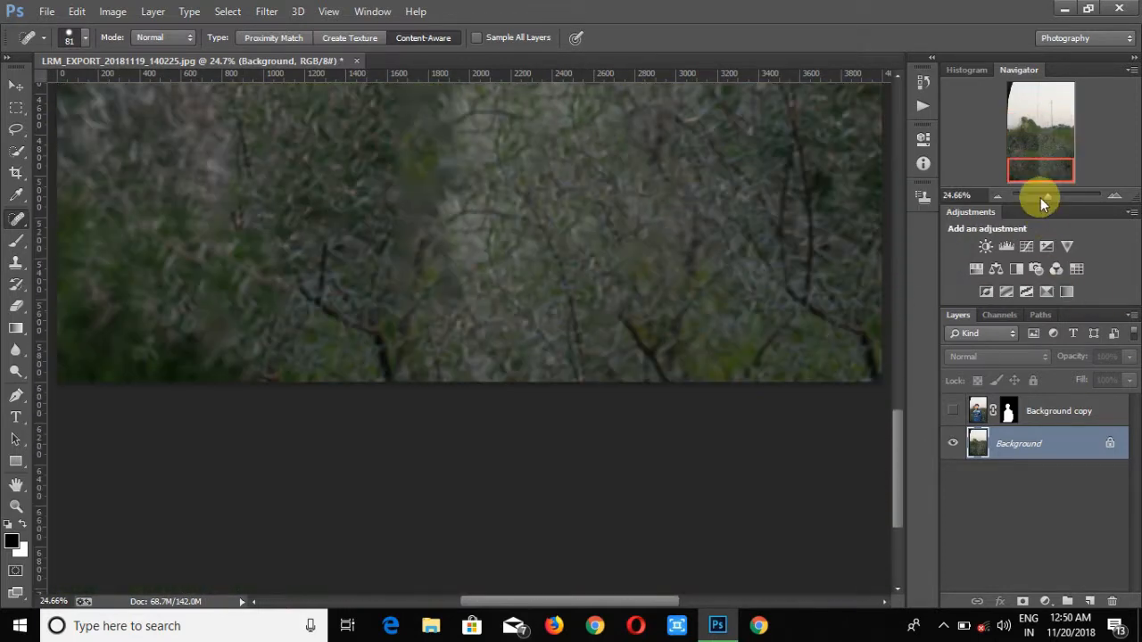
- Show the Background copy layer and apply its layer mask
{"action": "left_click", "coordinate": [1040, 197]}
{"action": "left_click", "coordinate": [952, 411]}
{"action": "left_click", "coordinate": [978, 410]}
{"action": "right_click", "coordinate": [1008, 411]}
{"action": "left_click", "coordinate": [981, 468]}
- Apply a Tilt-Shift blur of 51 px to the Background layer with the focus band moved to the image bottom
{"action": "left_click", "coordinate": [991, 443]}
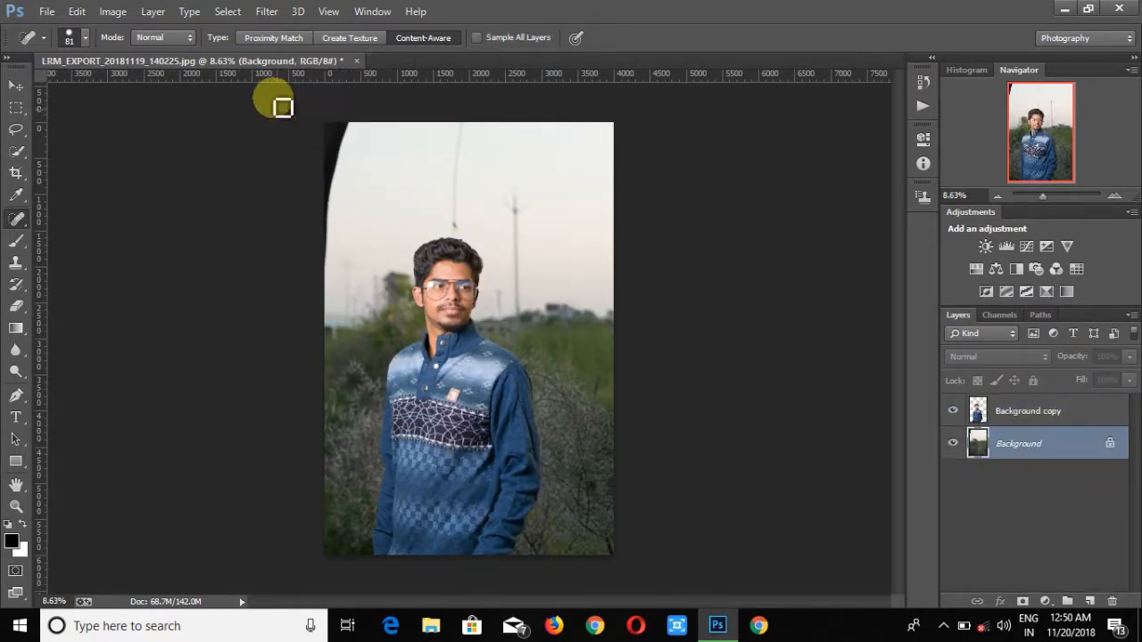
{"action": "left_click", "coordinate": [266, 10]}
{"action": "mouse_move", "coordinate": [395, 217]}
{"action": "left_click", "coordinate": [543, 241]}
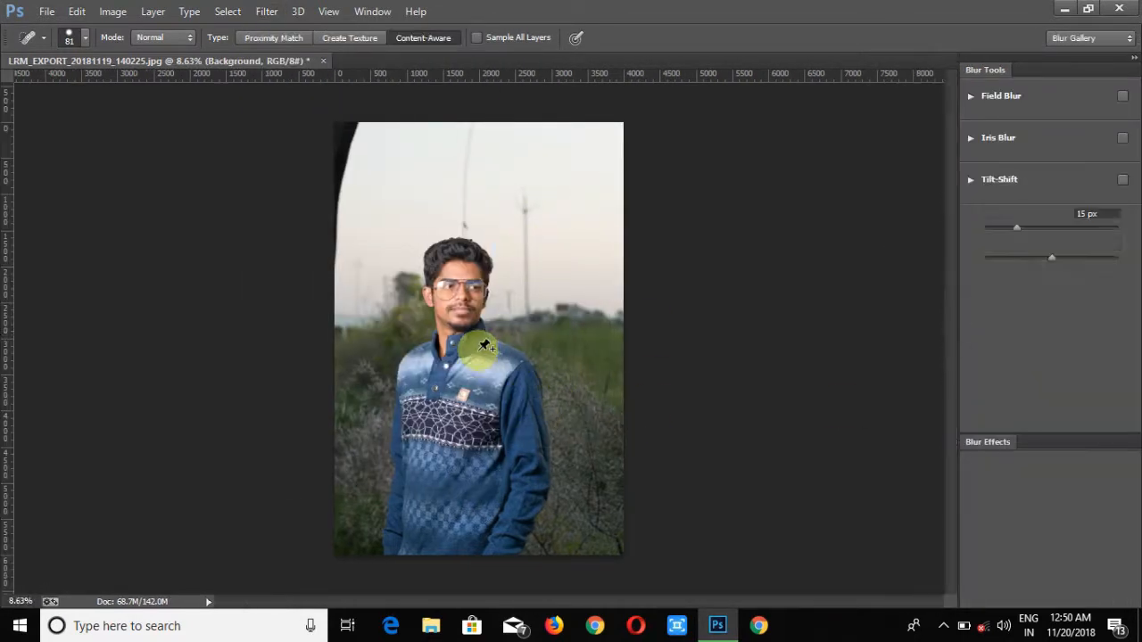
{"action": "left_click_drag", "start_coordinate": [476, 331], "coordinate": [506, 593]}
{"action": "left_click_drag", "start_coordinate": [510, 510], "coordinate": [510, 546]}
{"action": "left_click_drag", "start_coordinate": [1016, 227], "coordinate": [1030, 227]}
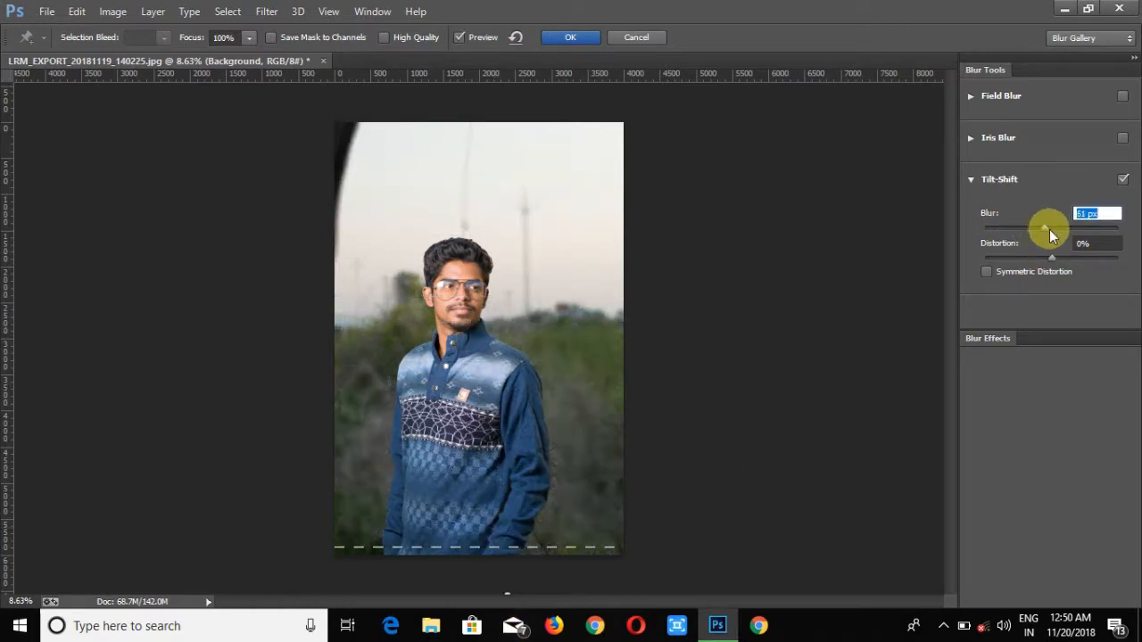
{"action": "left_click", "coordinate": [575, 37]}
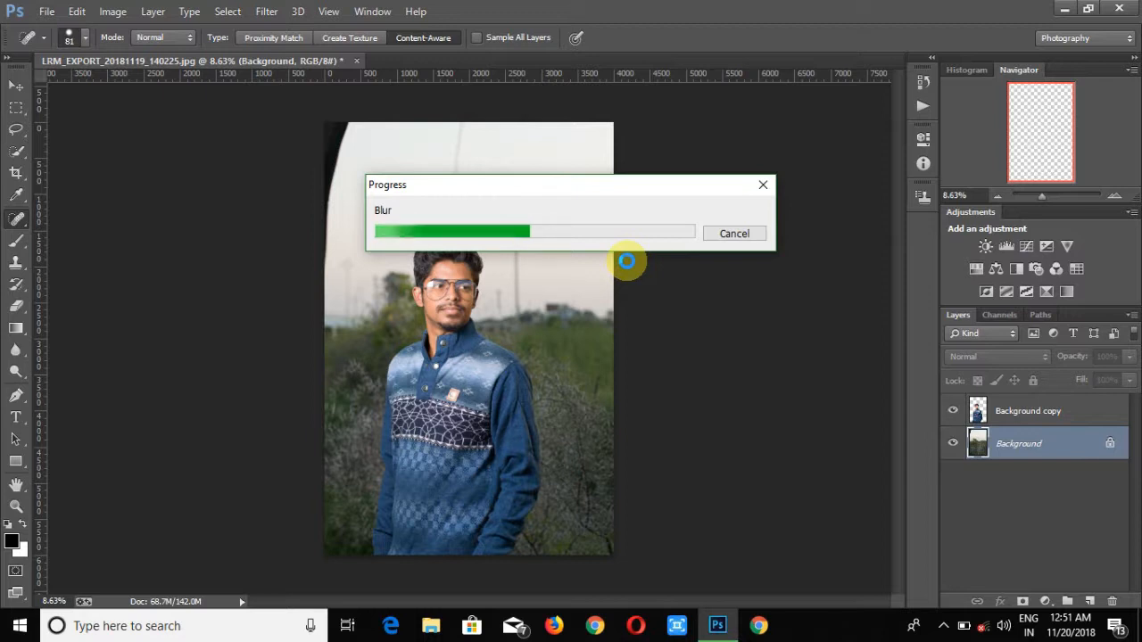
{"action": "left_click_drag", "start_coordinate": [675, 179], "coordinate": [910, 364]}
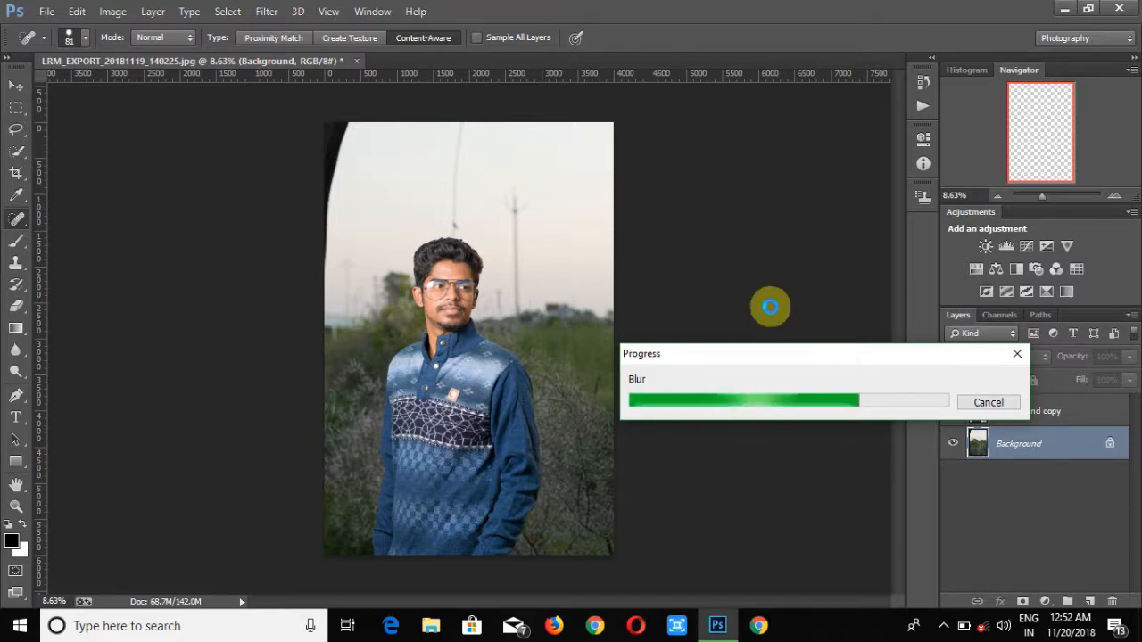
{"action": "left_click_drag", "start_coordinate": [812, 358], "coordinate": [841, 452]}
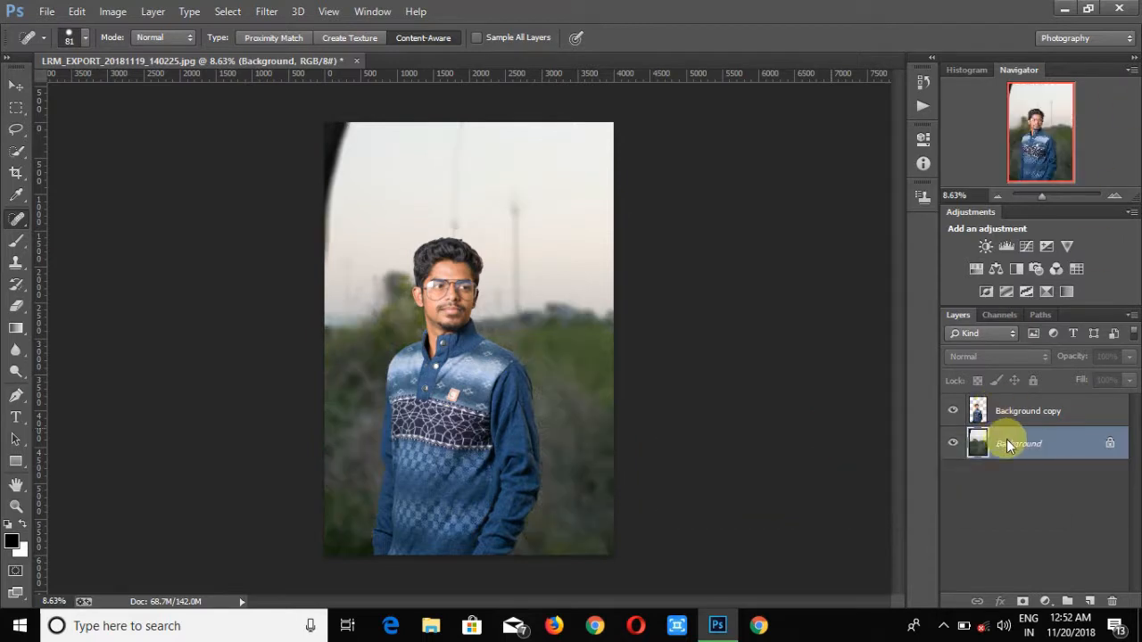
- Open the Camera Raw Filter on the Background layer and set Temperature to -9
{"action": "left_click", "coordinate": [266, 11]}
{"action": "left_click", "coordinate": [294, 91]}
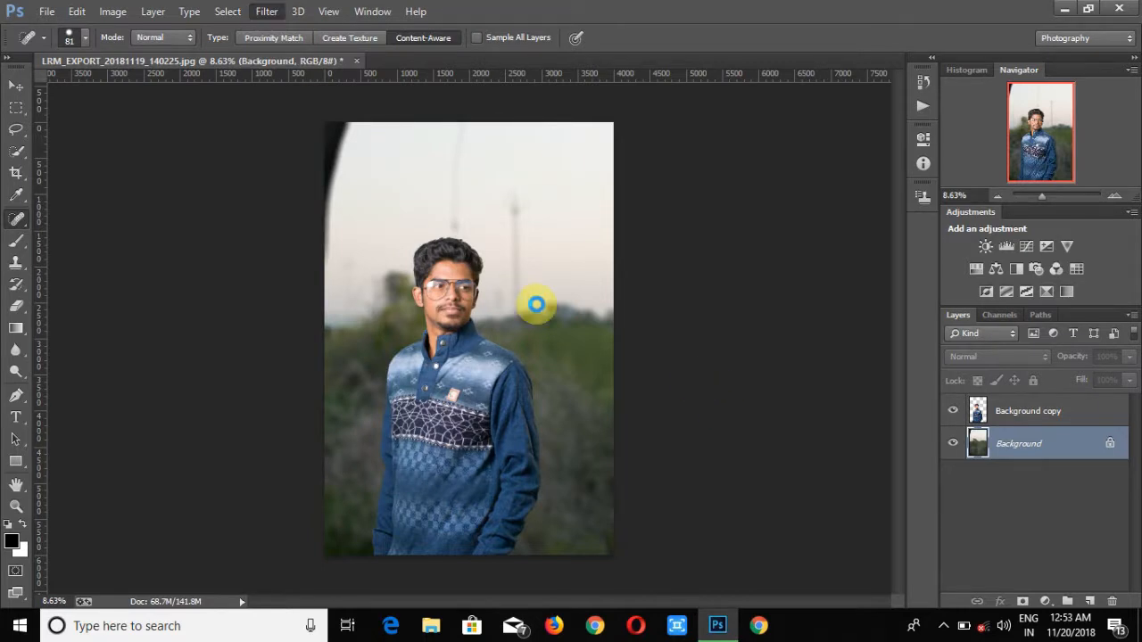
{"action": "left_click", "coordinate": [942, 627]}
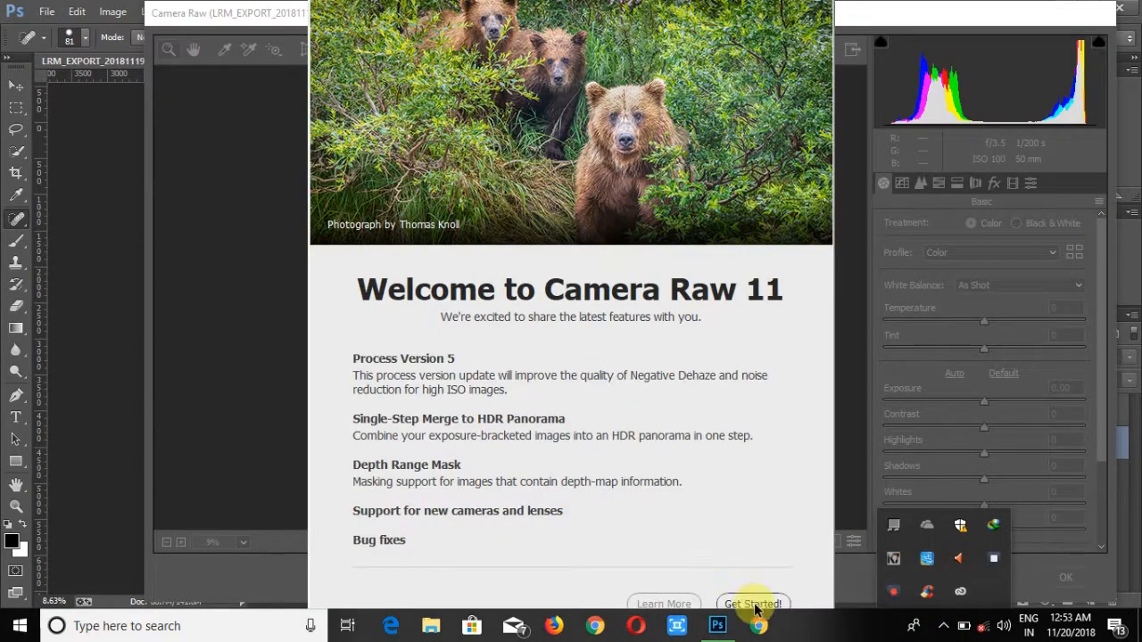
{"action": "left_click", "coordinate": [749, 602]}
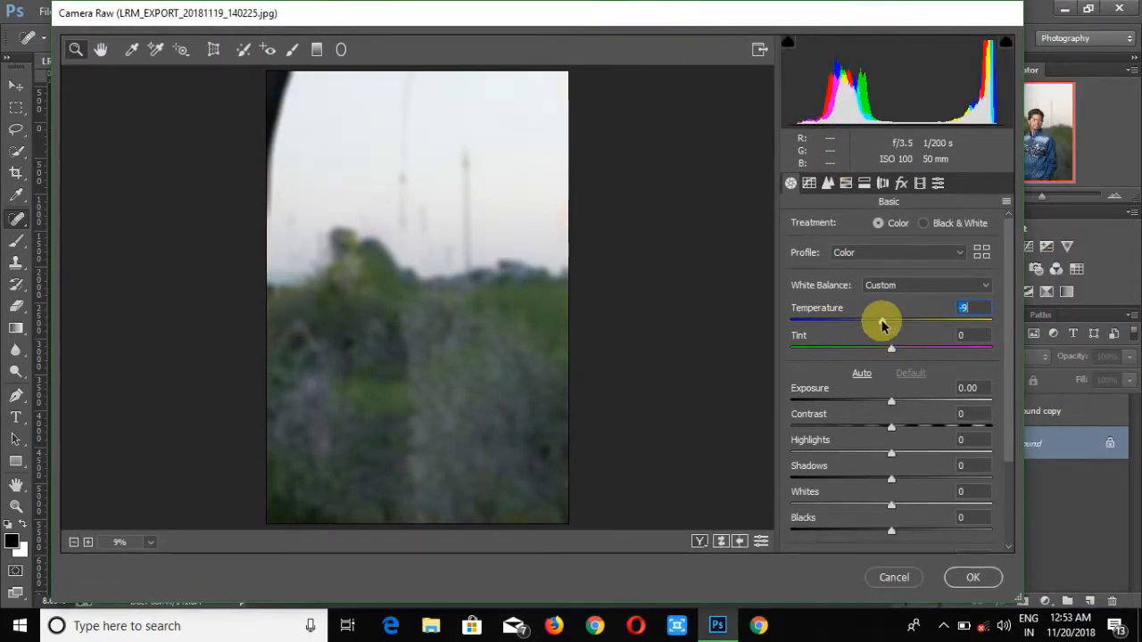
- Adjust the HSL sliders, setting Greens, Aquas and Blues saturation to -38, -29 and -48, and apply the filter
{"action": "left_click", "coordinate": [829, 183]}
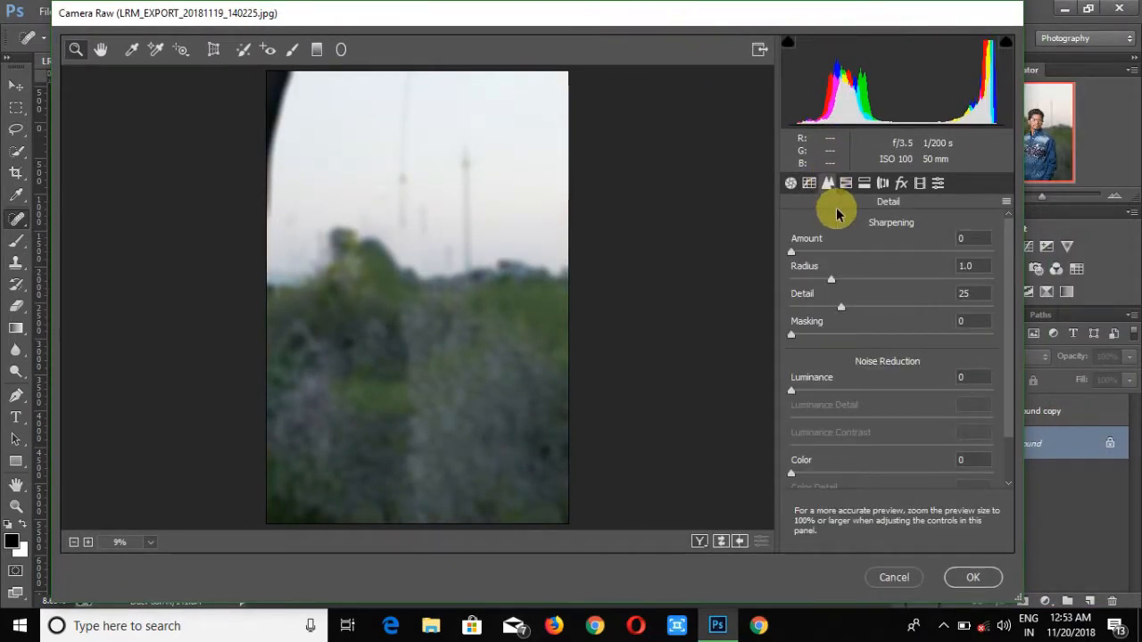
{"action": "left_click", "coordinate": [844, 184]}
{"action": "left_click_drag", "start_coordinate": [896, 335], "coordinate": [994, 335]}
{"action": "left_click_drag", "start_coordinate": [896, 362], "coordinate": [989, 362]}
{"action": "left_click_drag", "start_coordinate": [896, 390], "coordinate": [867, 391]}
{"action": "left_click", "coordinate": [846, 223]}
{"action": "left_click_drag", "start_coordinate": [896, 417], "coordinate": [851, 418]}
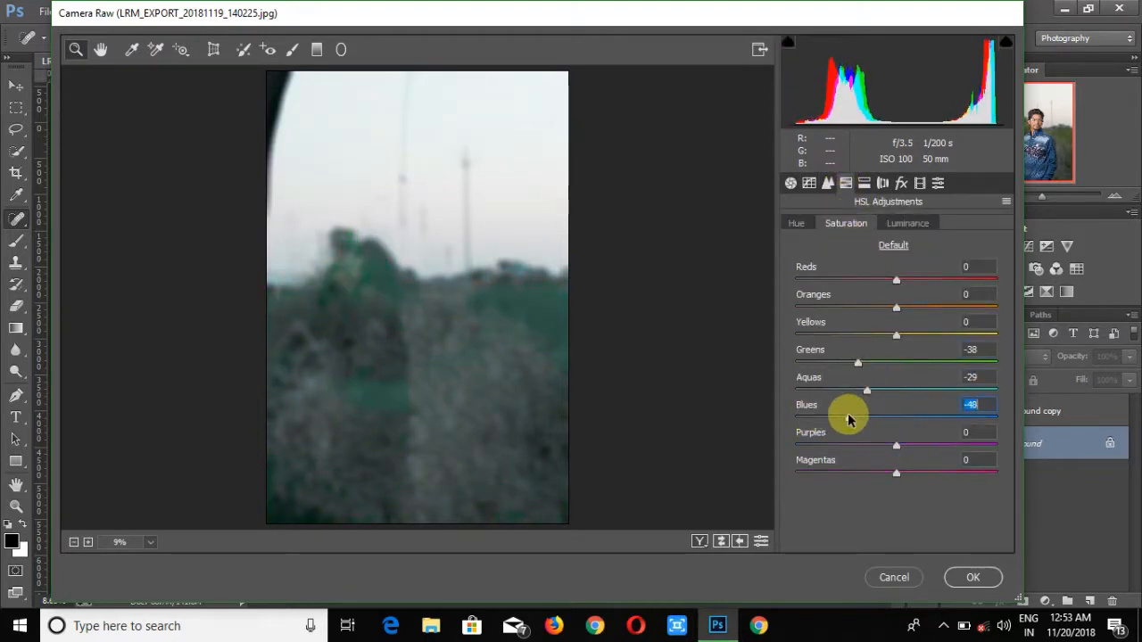
{"action": "left_click", "coordinate": [973, 578]}
- Apply the Indian Summer filter from Nik Collection Color Efex Pro 4 to the Background copy layer
{"action": "left_click", "coordinate": [1015, 413]}
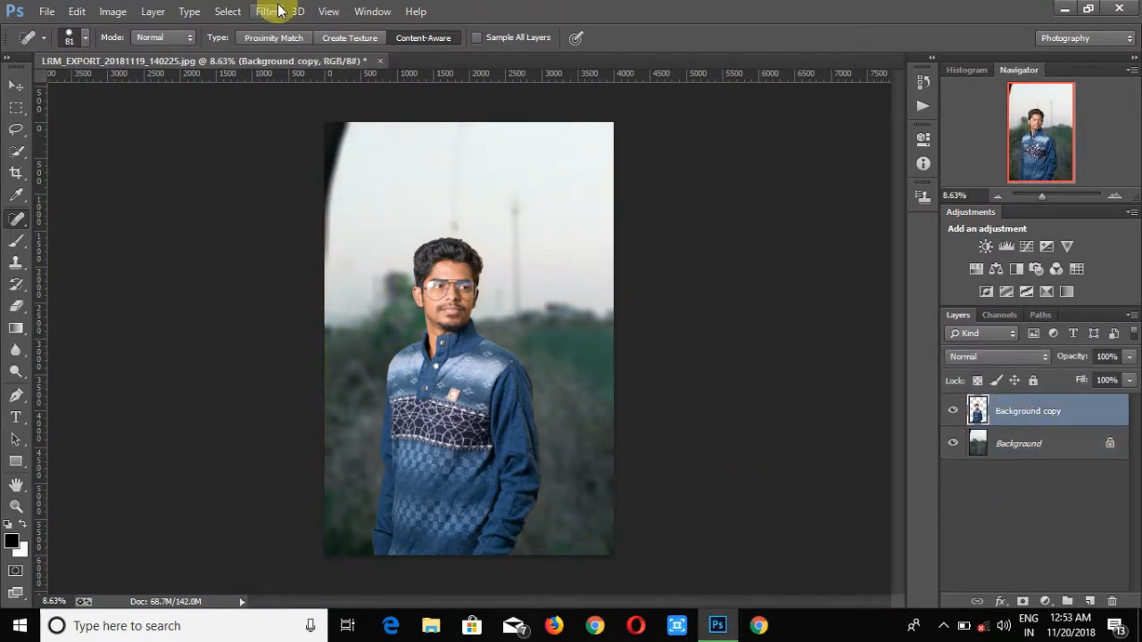
{"action": "left_click", "coordinate": [270, 11]}
{"action": "mouse_move", "coordinate": [469, 441]}
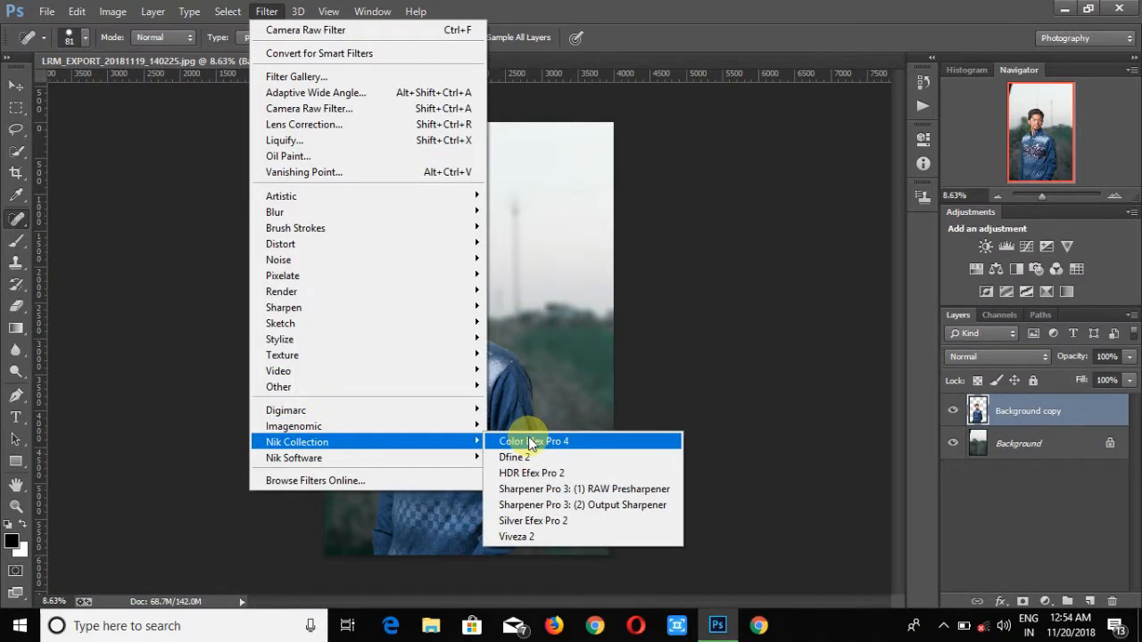
{"action": "left_click", "coordinate": [531, 442]}
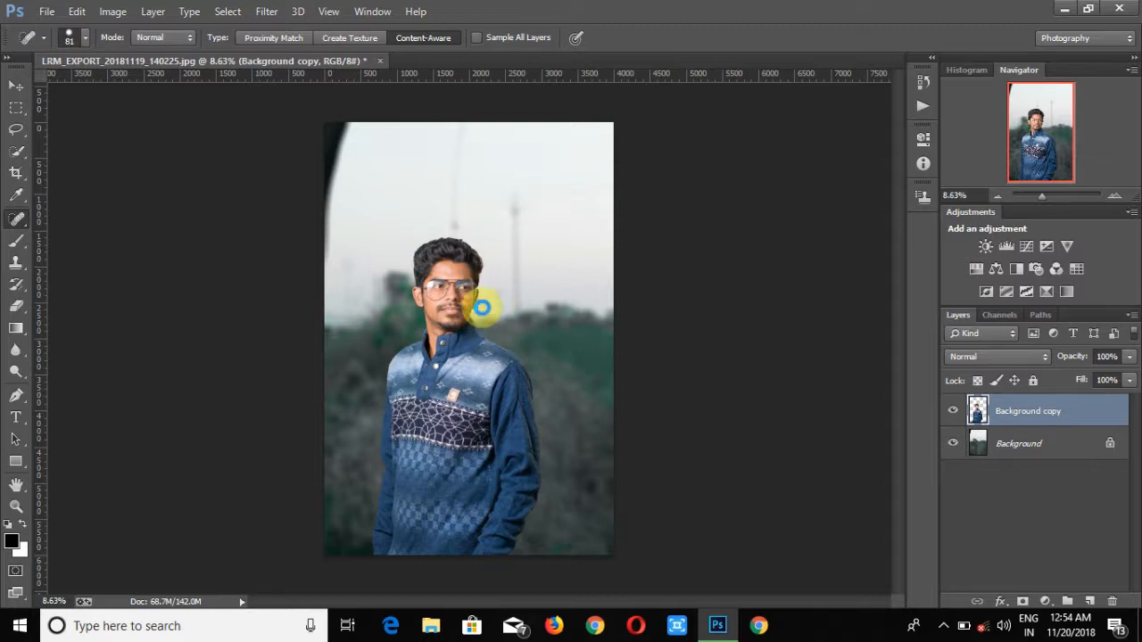
{"action": "left_click", "coordinate": [943, 625]}
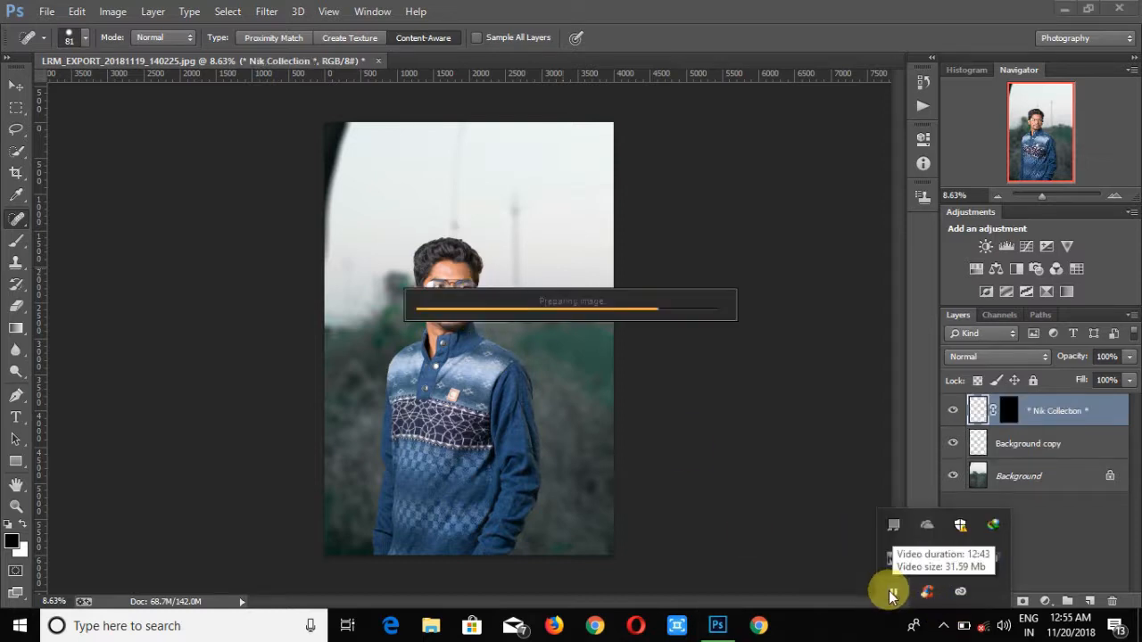
{"action": "left_click", "coordinate": [925, 560]}
{"action": "left_click", "coordinate": [943, 625]}
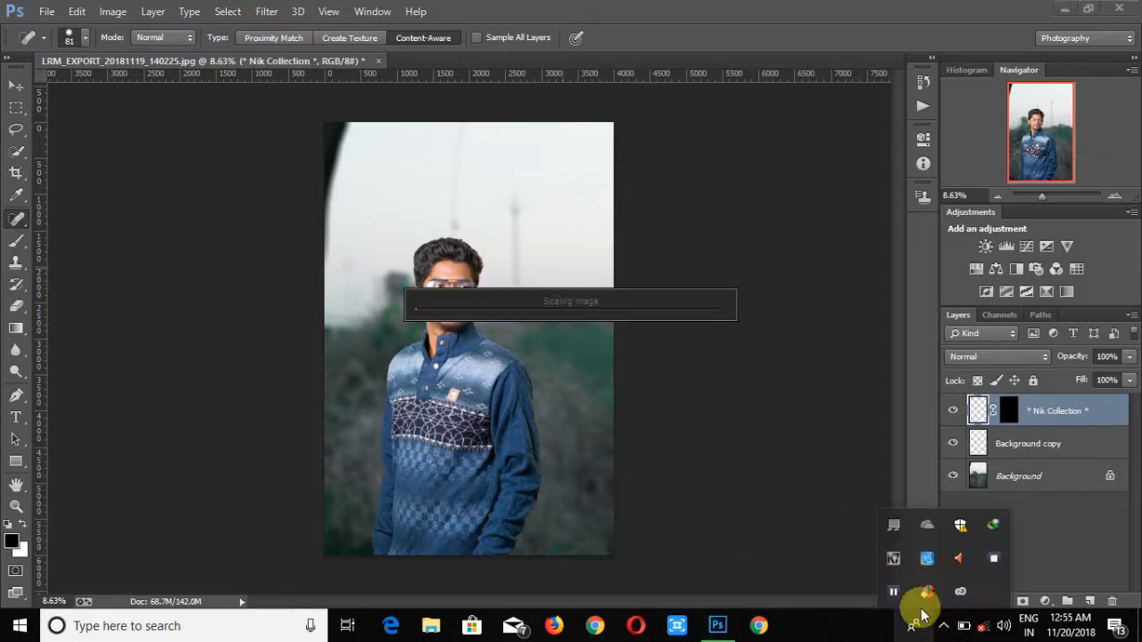
{"action": "left_click", "coordinate": [817, 371]}
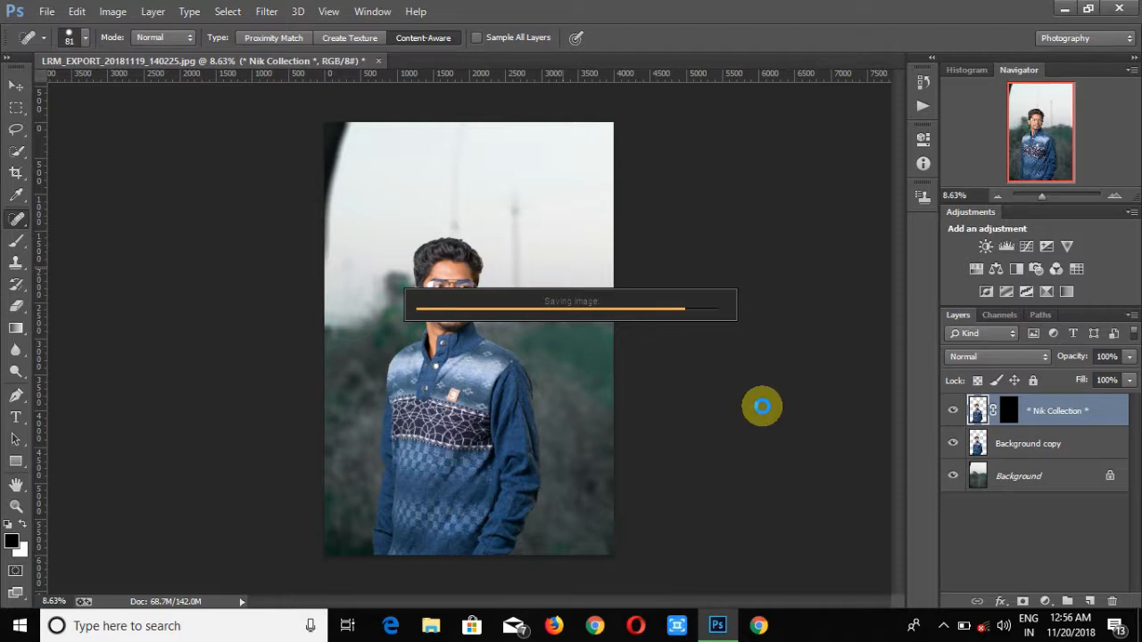
{"action": "left_click_drag", "start_coordinate": [1043, 194], "coordinate": [1048, 196]}
{"action": "scroll", "coordinate": [680, 232], "scroll_direction": "up", "scroll_amount": 3}
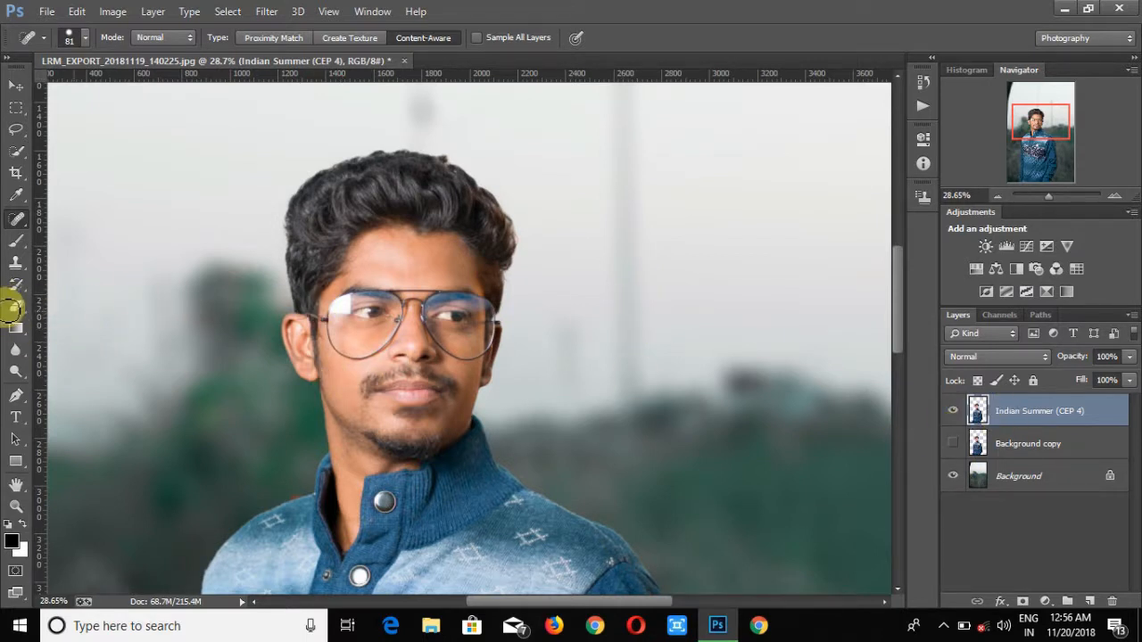
{"action": "mouse_move", "coordinate": [722, 619]}
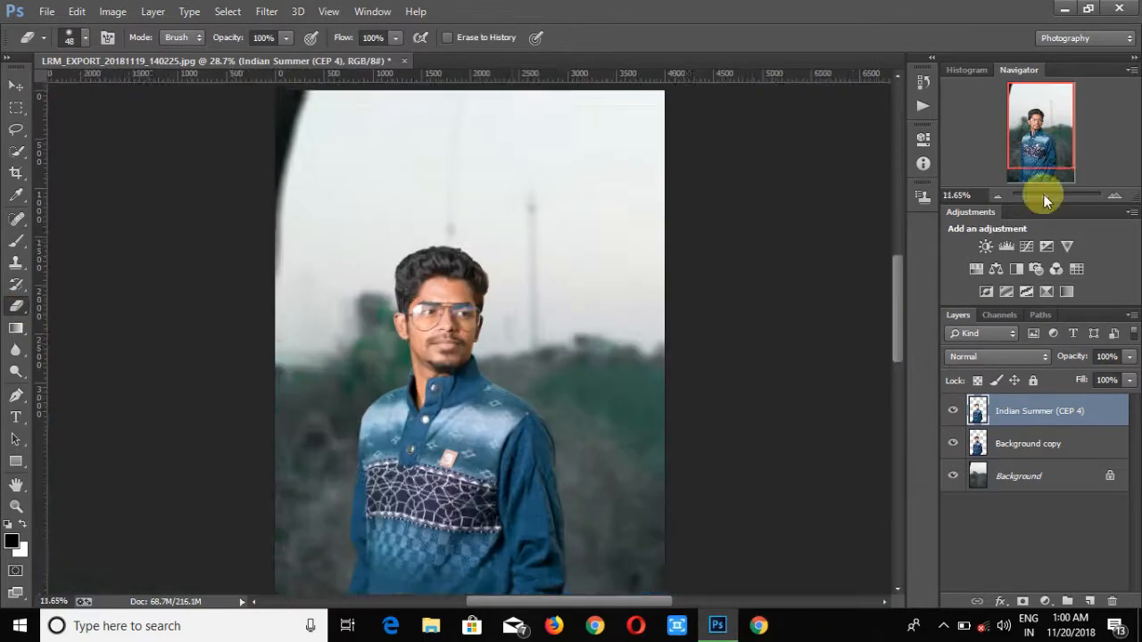
- Run Portraiture on the Background copy layer with Fine, Medium and Large detail smoothing at +20 and Threshold 36
{"action": "left_click", "coordinate": [1026, 443]}
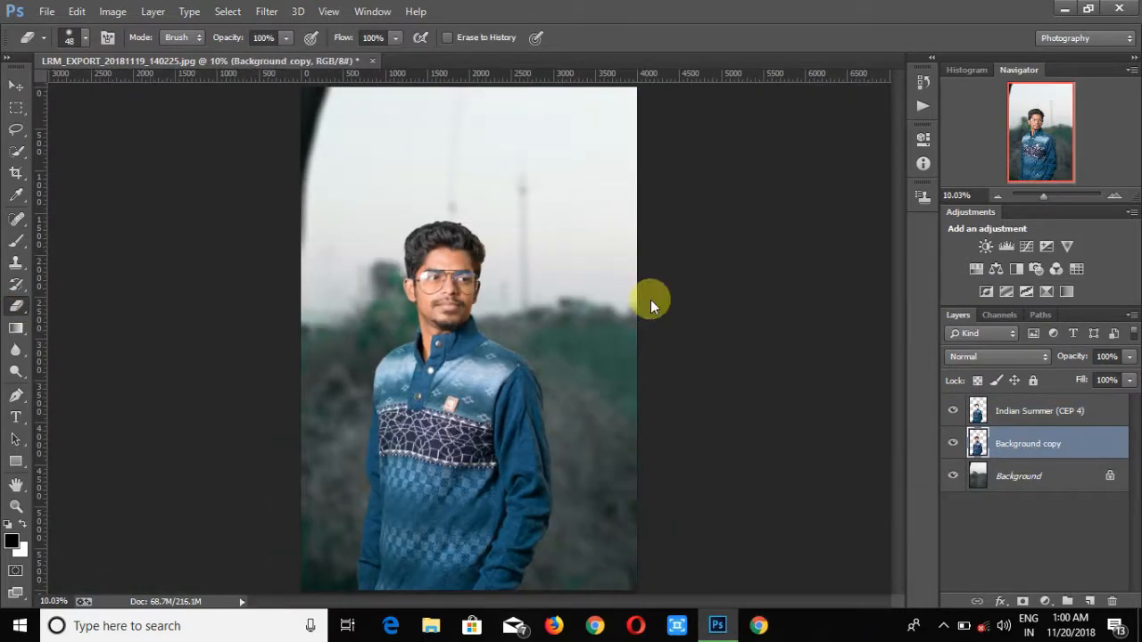
{"action": "left_click", "coordinate": [267, 10]}
{"action": "mouse_move", "coordinate": [428, 426]}
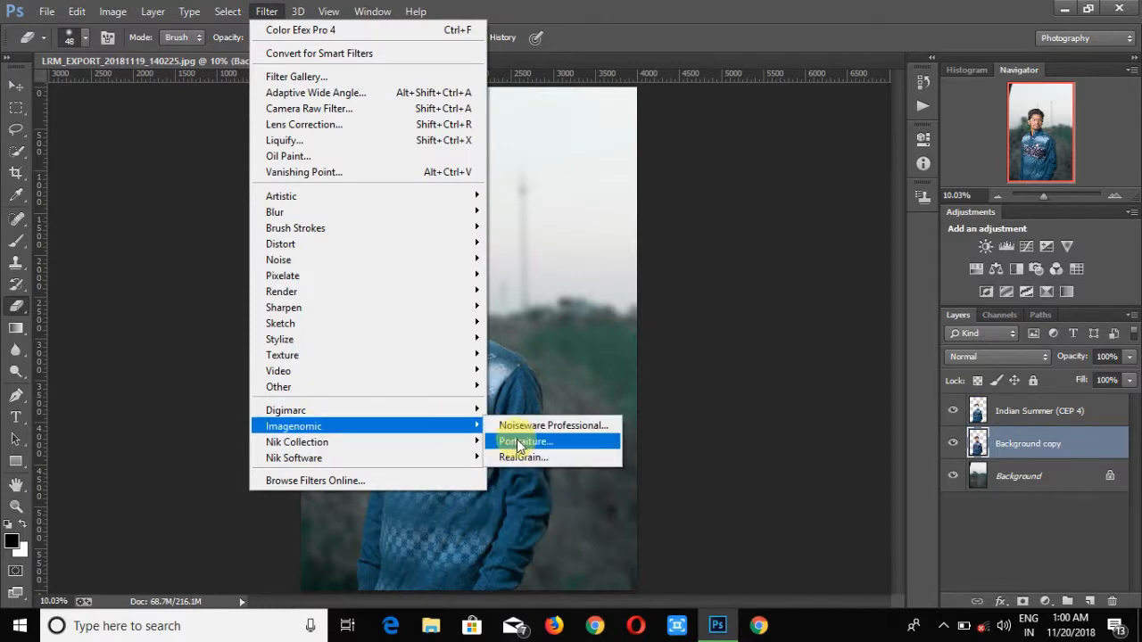
{"action": "left_click", "coordinate": [524, 440]}
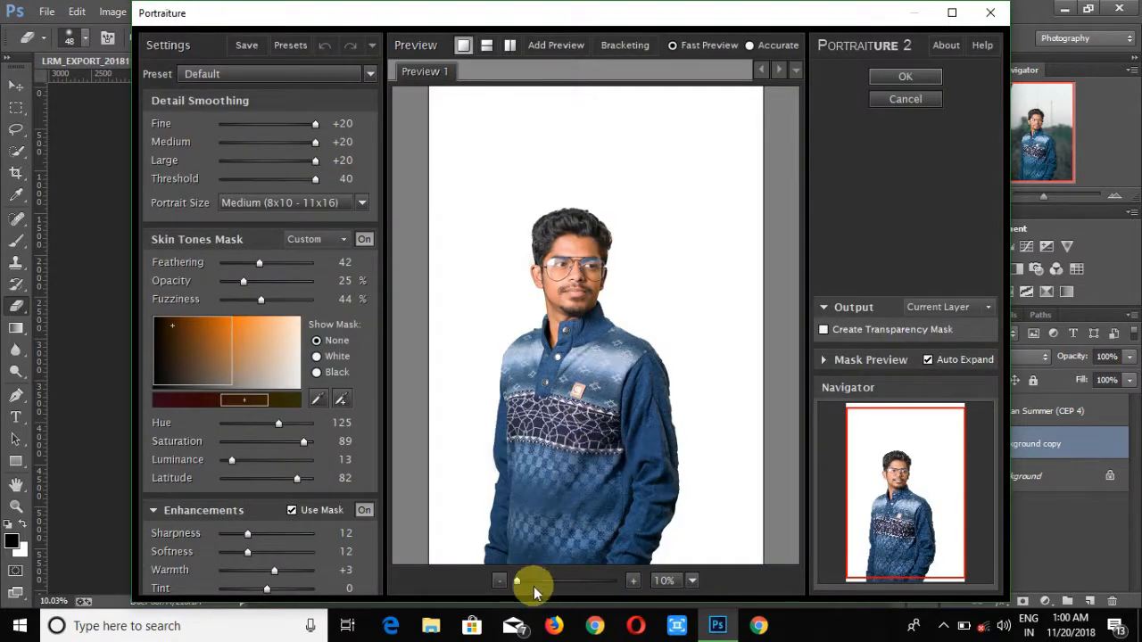
{"action": "left_click", "coordinate": [535, 583]}
{"action": "scroll", "coordinate": [563, 362], "scroll_direction": "up", "scroll_amount": 5}
{"action": "scroll", "coordinate": [563, 373], "scroll_direction": "down", "scroll_amount": 3}
{"action": "left_click_drag", "start_coordinate": [564, 384], "coordinate": [619, 370]}
{"action": "left_click_drag", "start_coordinate": [585, 506], "coordinate": [652, 342]}
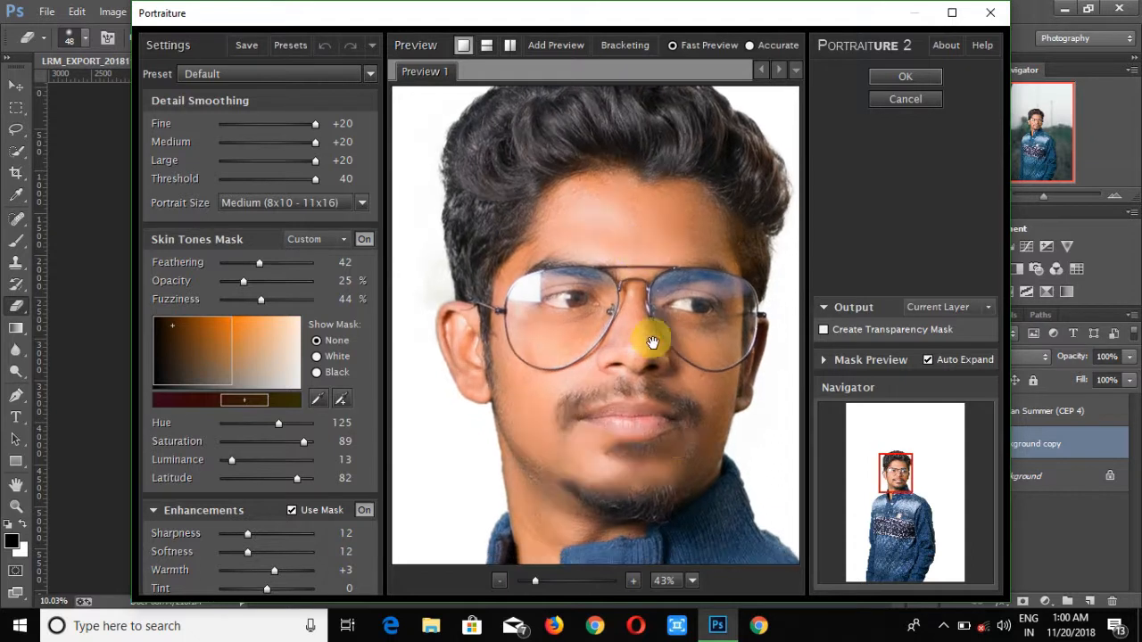
{"action": "left_click_drag", "start_coordinate": [315, 178], "coordinate": [304, 172]}
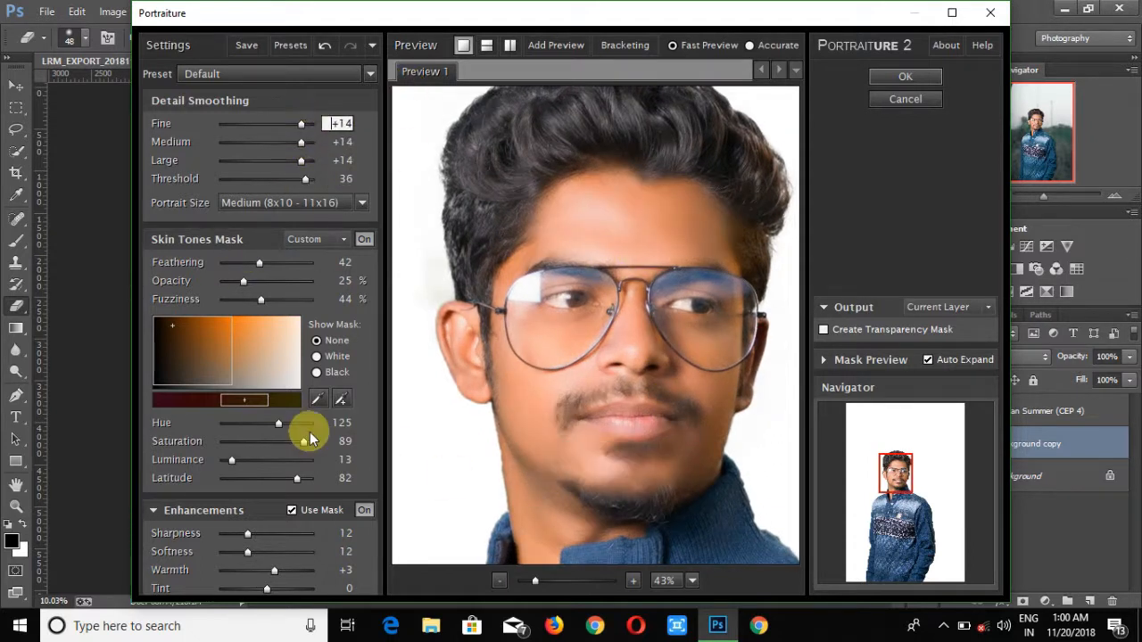
{"action": "left_click", "coordinate": [371, 49]}
{"action": "left_click", "coordinate": [407, 159]}
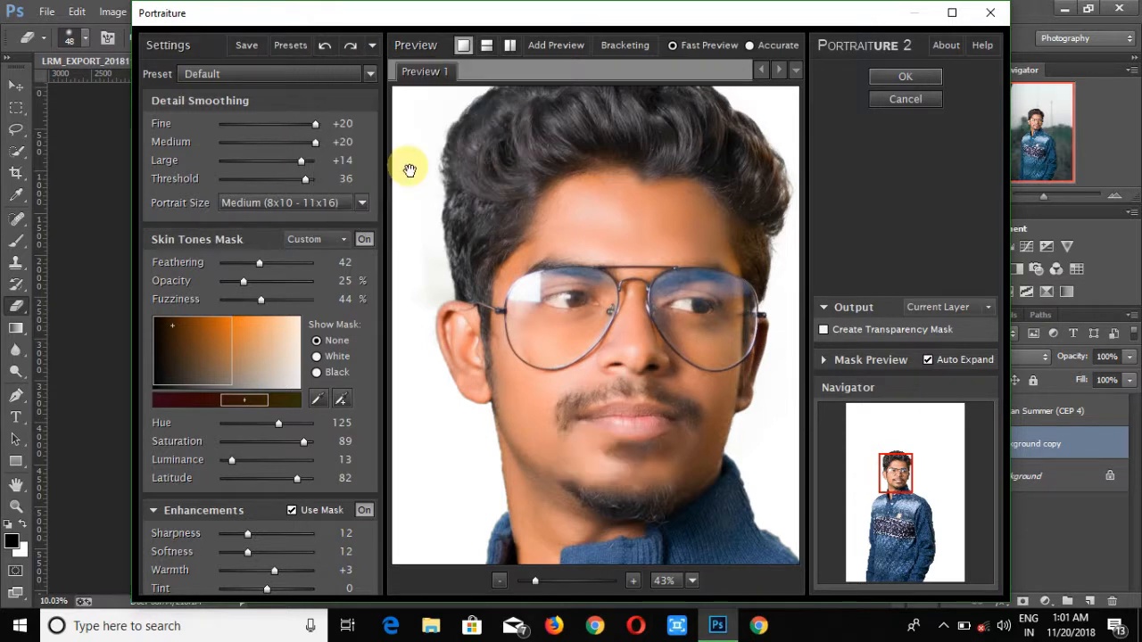
{"action": "left_click", "coordinate": [371, 46]}
{"action": "left_click", "coordinate": [393, 141]}
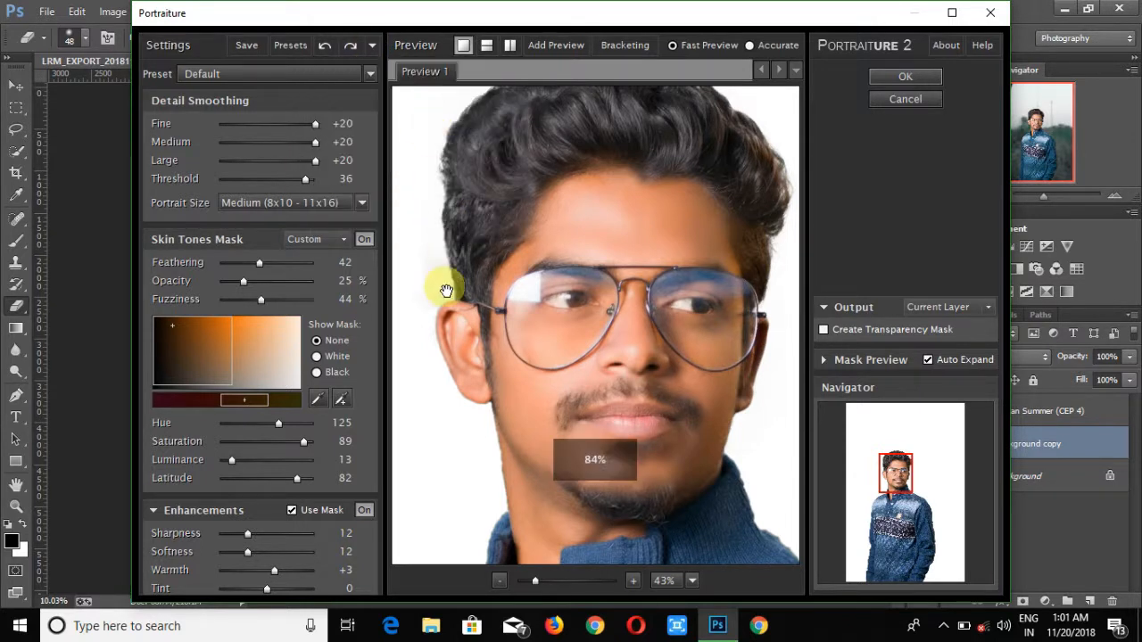
- Enable Create Transparency Mask for the output and apply the Portraiture filter
{"action": "left_click", "coordinate": [824, 329]}
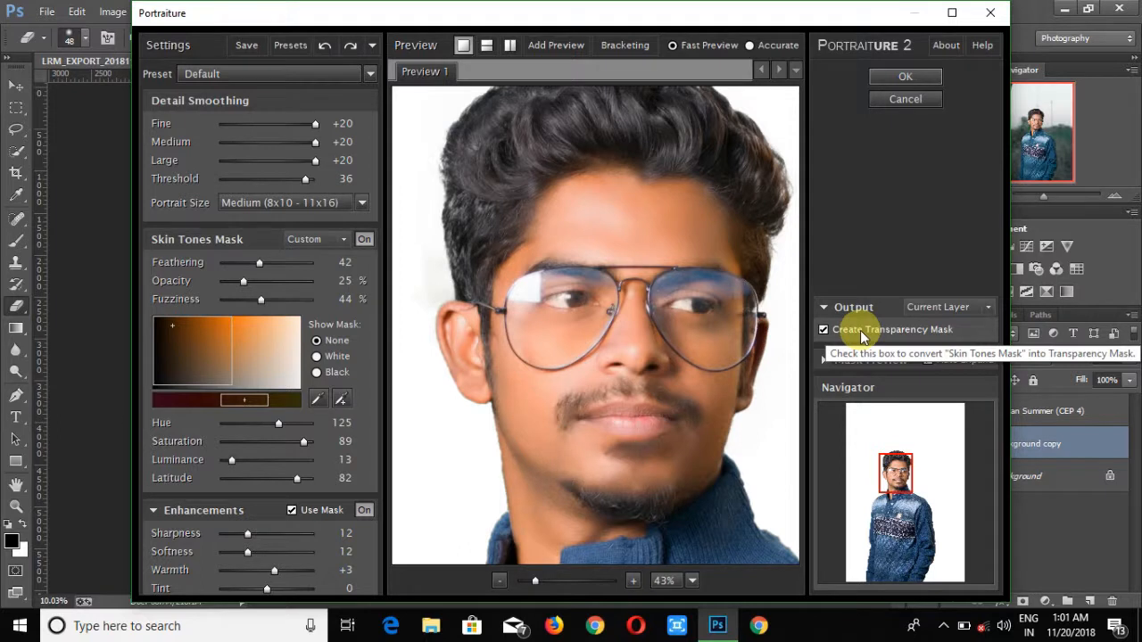
{"action": "left_click", "coordinate": [937, 307]}
{"action": "left_click", "coordinate": [905, 77]}
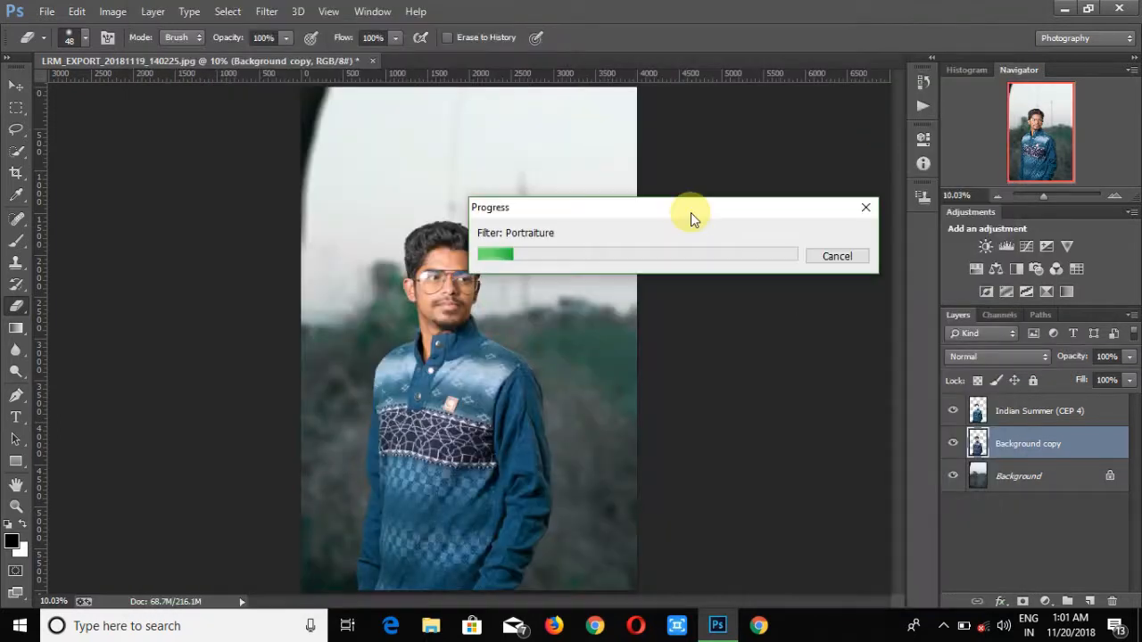
{"action": "left_click", "coordinate": [943, 625]}
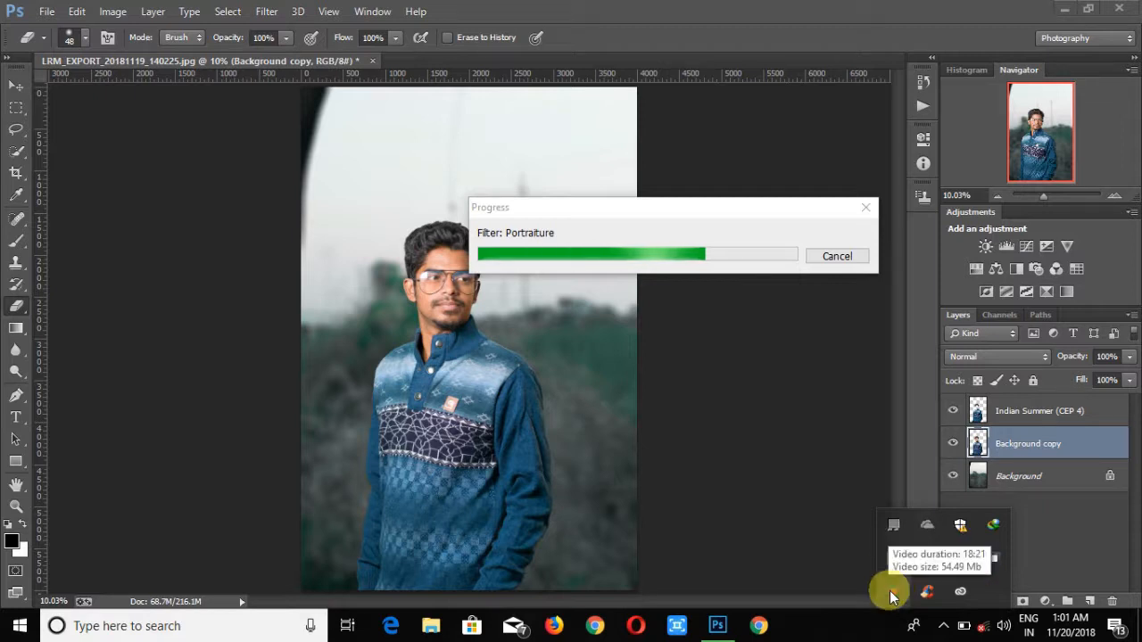
{"action": "left_click", "coordinate": [946, 625]}
{"action": "left_click_drag", "start_coordinate": [1042, 194], "coordinate": [1052, 196]}
{"action": "scroll", "coordinate": [337, 299], "scroll_direction": "up", "scroll_amount": 3}
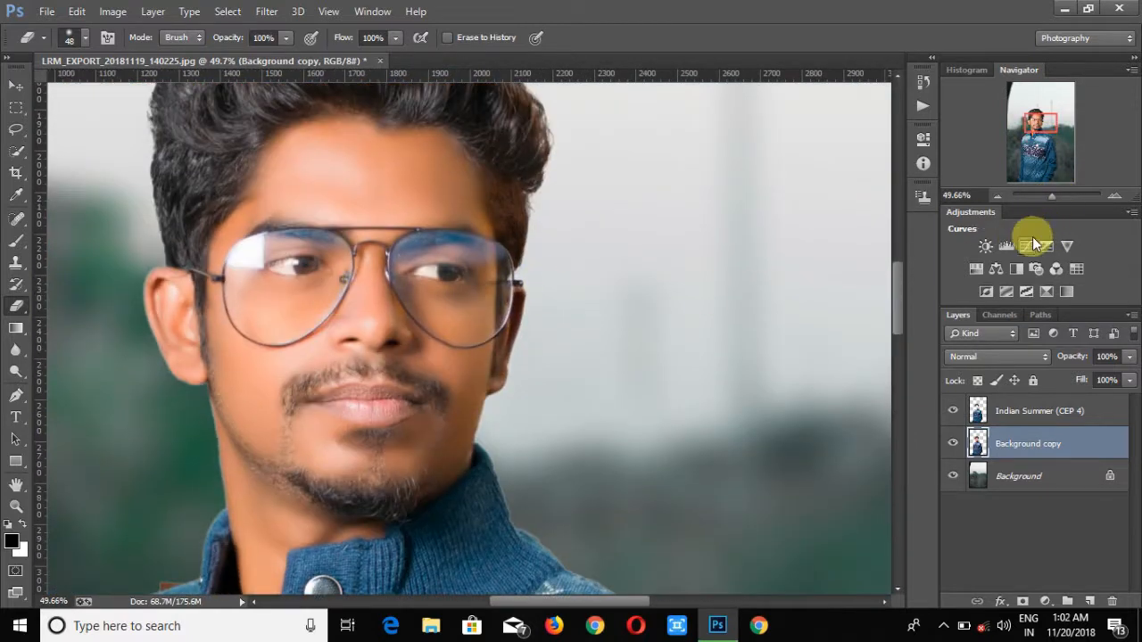
- Apply Selective Color to the Background copy layer with Reds set to Cyan -14, Magenta -25, Yellow -36, Black -51
{"action": "left_click", "coordinate": [1020, 412]}
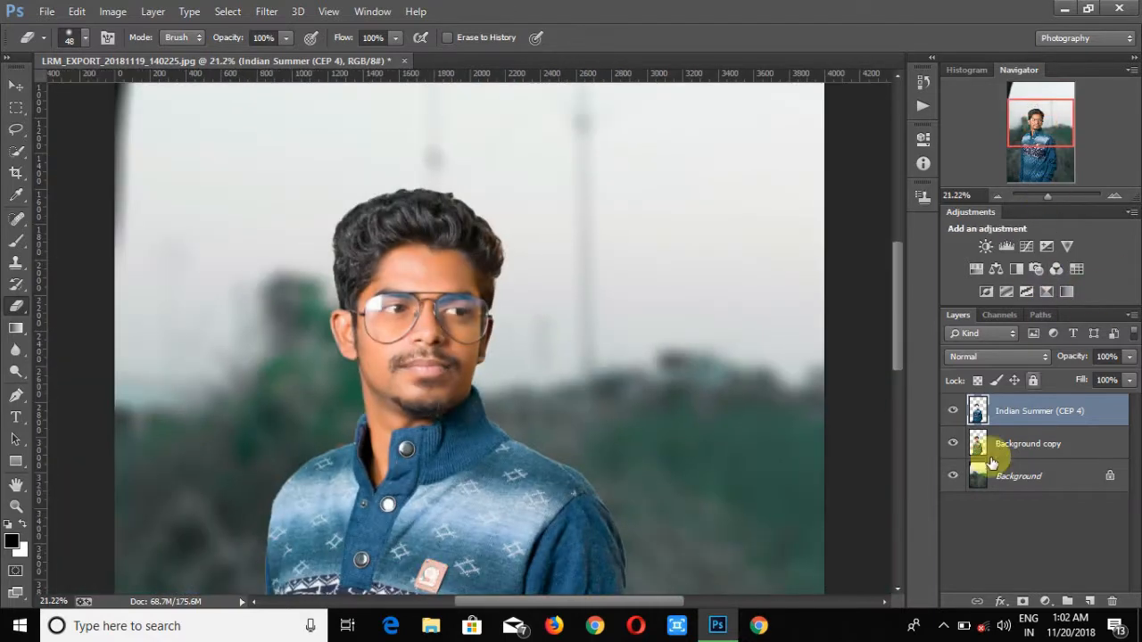
{"action": "left_click", "coordinate": [981, 444]}
{"action": "left_click", "coordinate": [113, 11]}
{"action": "left_click", "coordinate": [382, 308]}
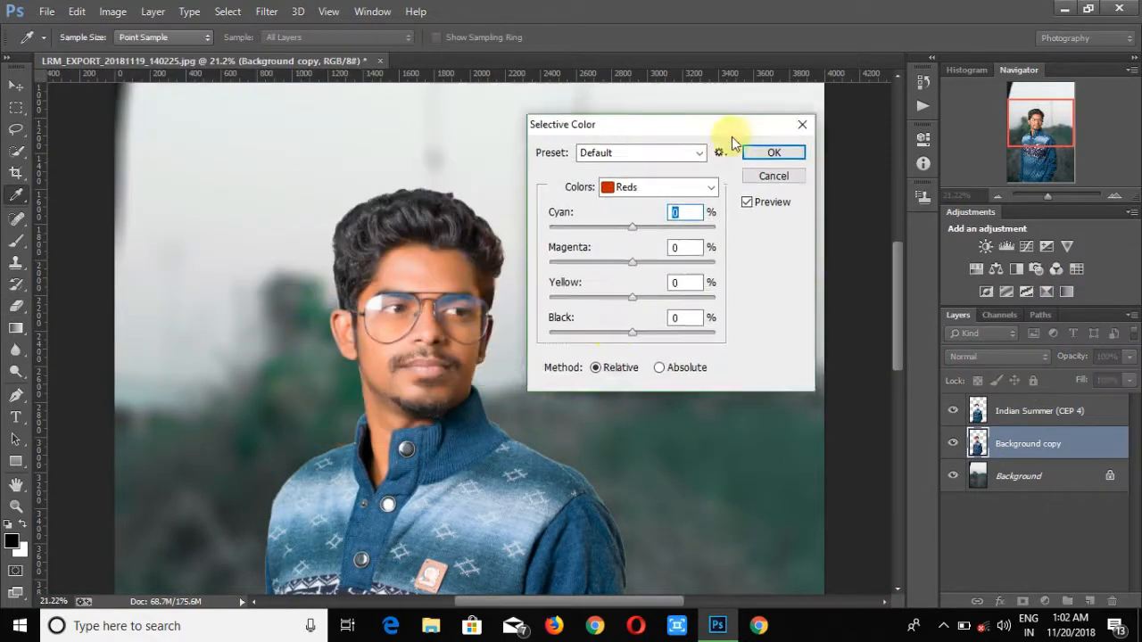
{"action": "left_click_drag", "start_coordinate": [731, 136], "coordinate": [811, 140]}
{"action": "left_click_drag", "start_coordinate": [711, 335], "coordinate": [663, 337]}
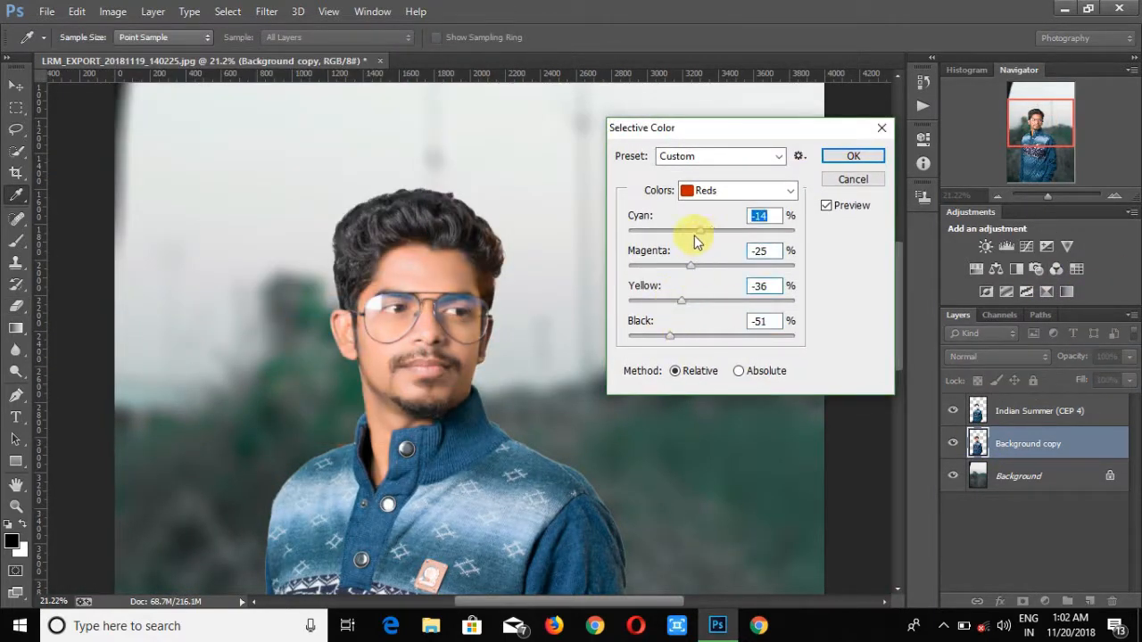
{"action": "left_click", "coordinate": [854, 156]}
- Open the Camera Raw Filter on Background copy and load a settings preset from the Photoshop Presets CAMERA RAW 2019 folder
{"action": "left_click", "coordinate": [1042, 196]}
{"action": "left_click", "coordinate": [268, 12]}
{"action": "left_click", "coordinate": [323, 121]}
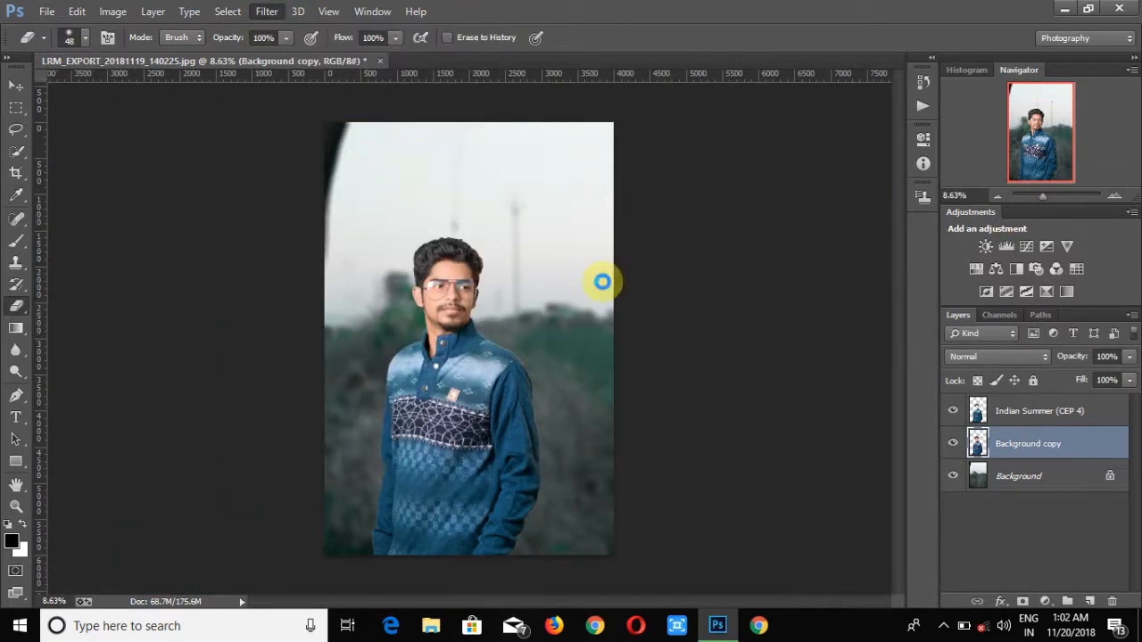
{"action": "left_click", "coordinate": [1007, 202]}
{"action": "left_click", "coordinate": [1035, 324]}
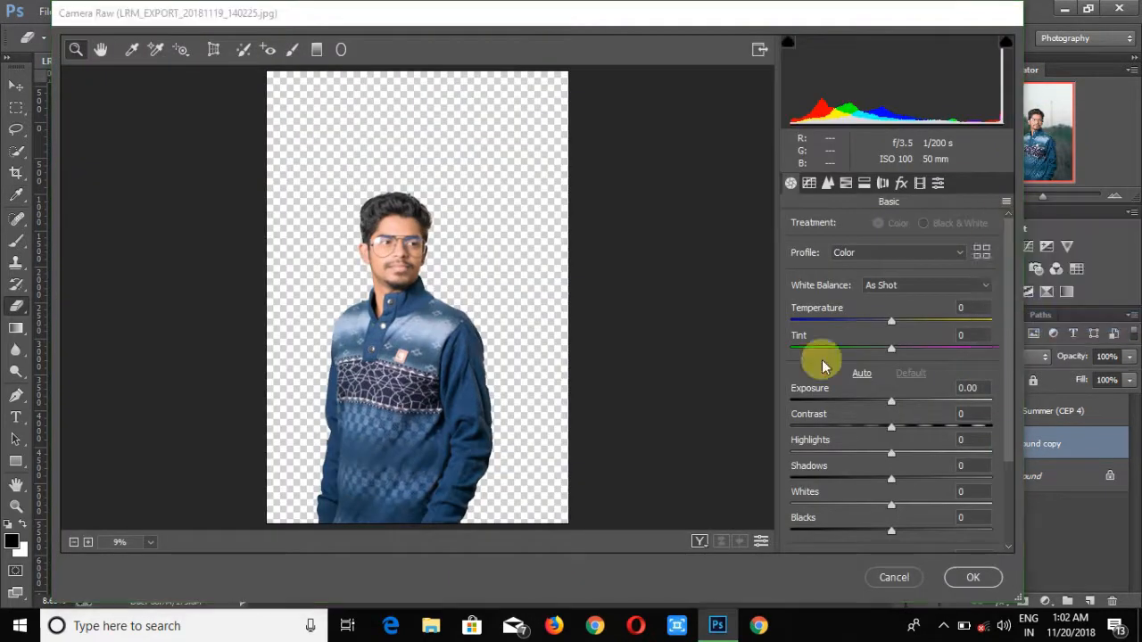
{"action": "left_click", "coordinate": [140, 277]}
{"action": "double_click", "coordinate": [285, 190]}
{"action": "scroll", "coordinate": [325, 277], "scroll_direction": "down", "scroll_amount": 5}
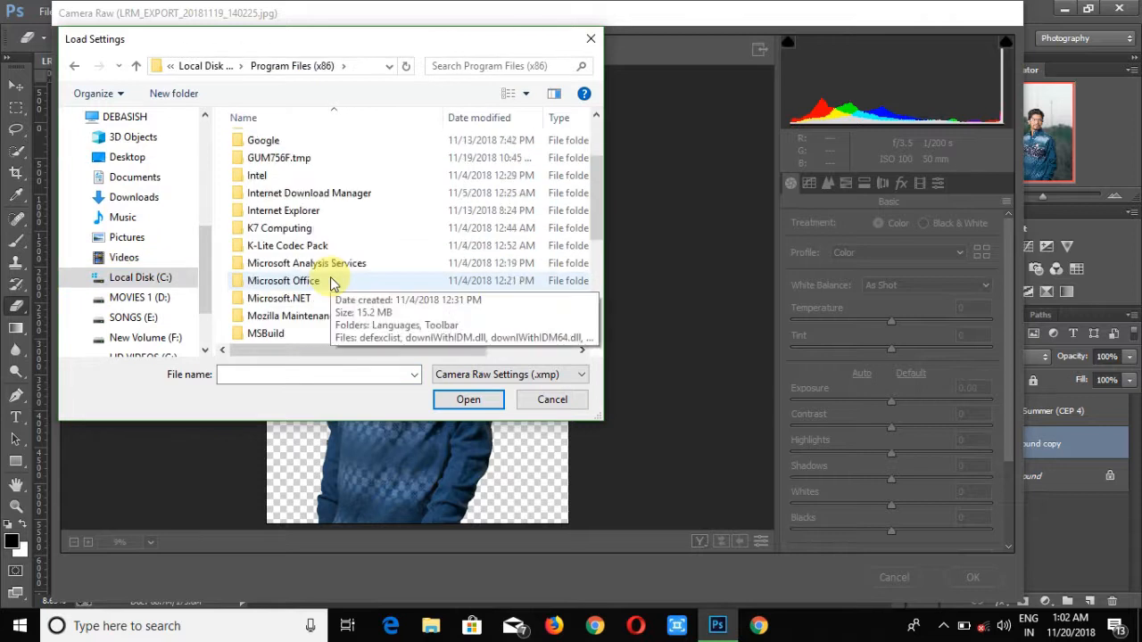
{"action": "double_click", "coordinate": [286, 263]}
{"action": "double_click", "coordinate": [285, 284]}
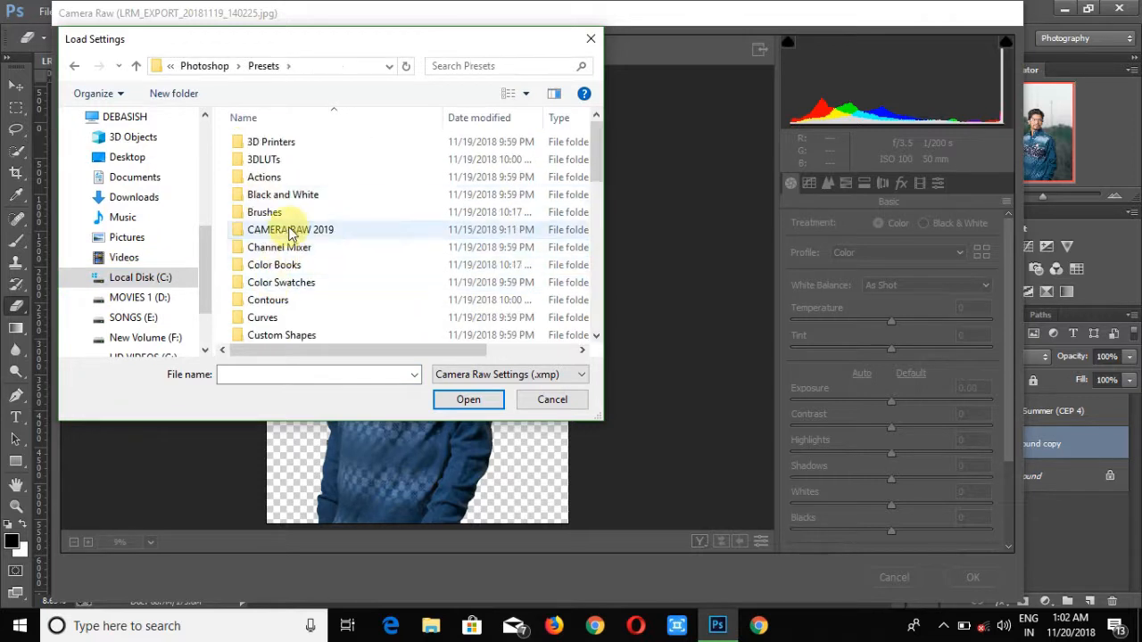
{"action": "double_click", "coordinate": [288, 222]}
{"action": "left_click_drag", "start_coordinate": [595, 131], "coordinate": [584, 319]}
{"action": "left_click", "coordinate": [285, 165]}
{"action": "left_click", "coordinate": [468, 400]}
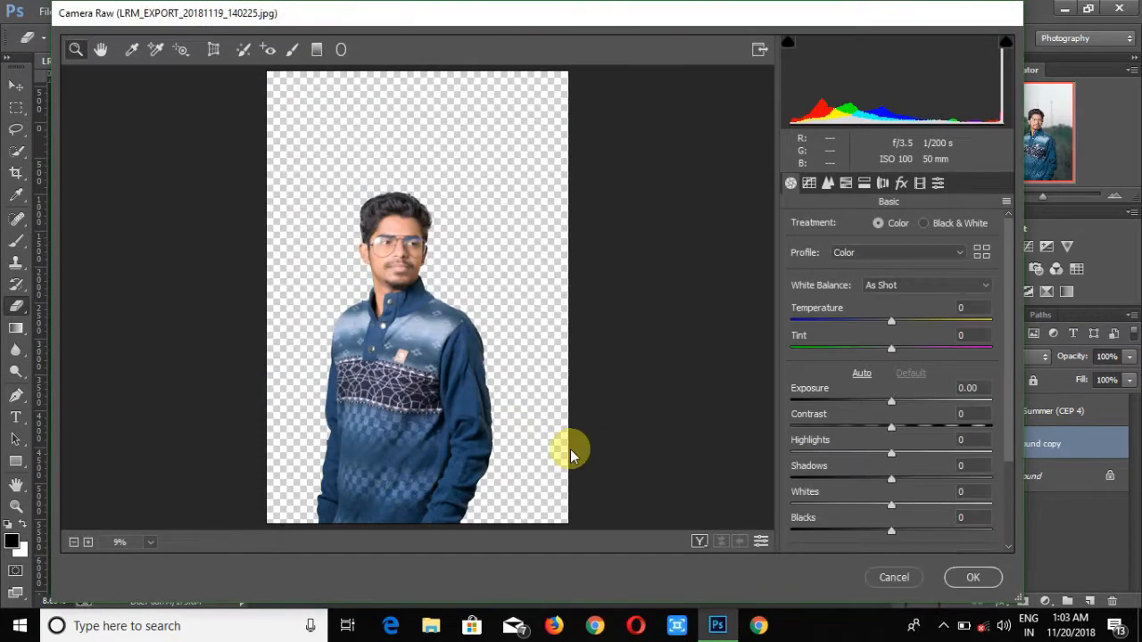
- Set Exposure to +1.35 and apply the Camera Raw Filter
{"action": "left_click_drag", "start_coordinate": [895, 400], "coordinate": [919, 404]}
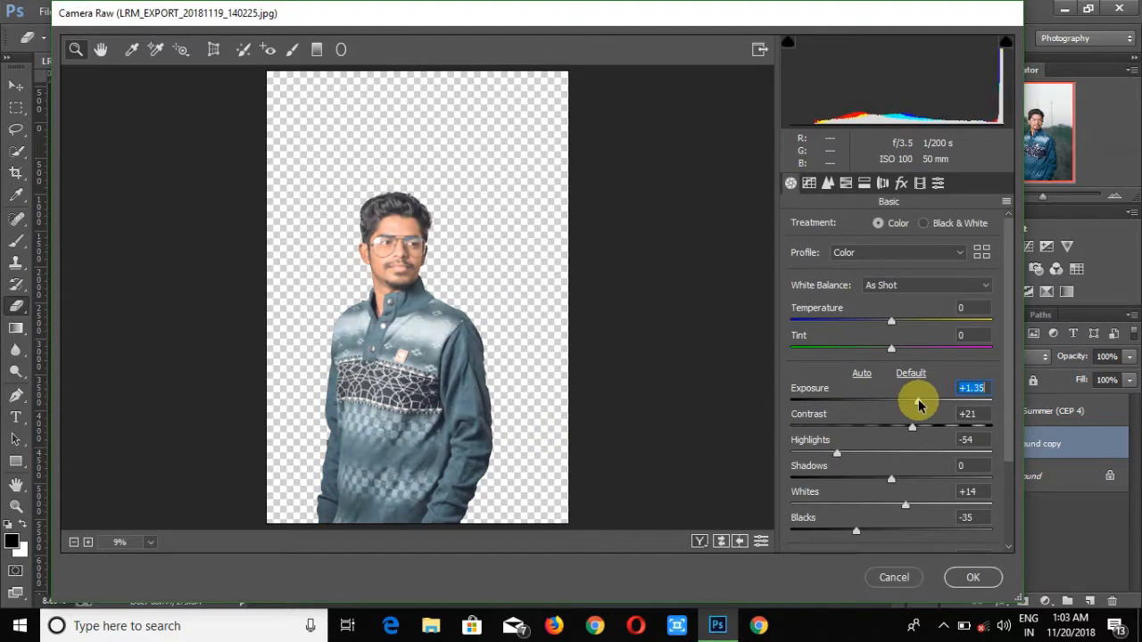
{"action": "left_click", "coordinate": [958, 580]}
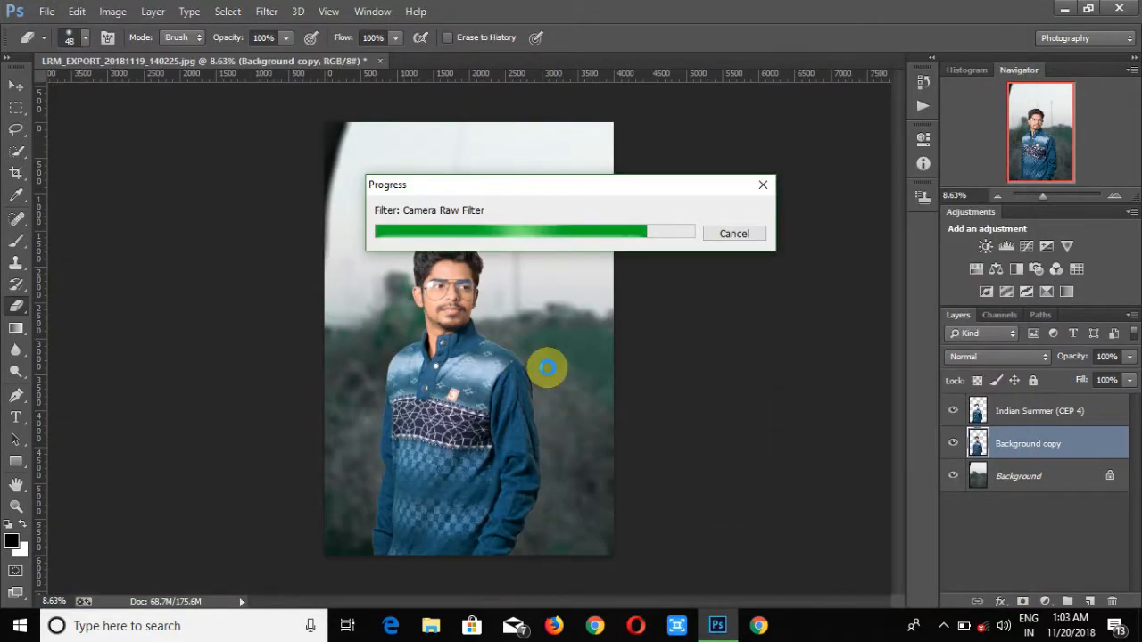
{"action": "left_click_drag", "start_coordinate": [1043, 200], "coordinate": [1060, 199]}
{"action": "scroll", "coordinate": [830, 361], "scroll_direction": "up", "scroll_amount": 3}
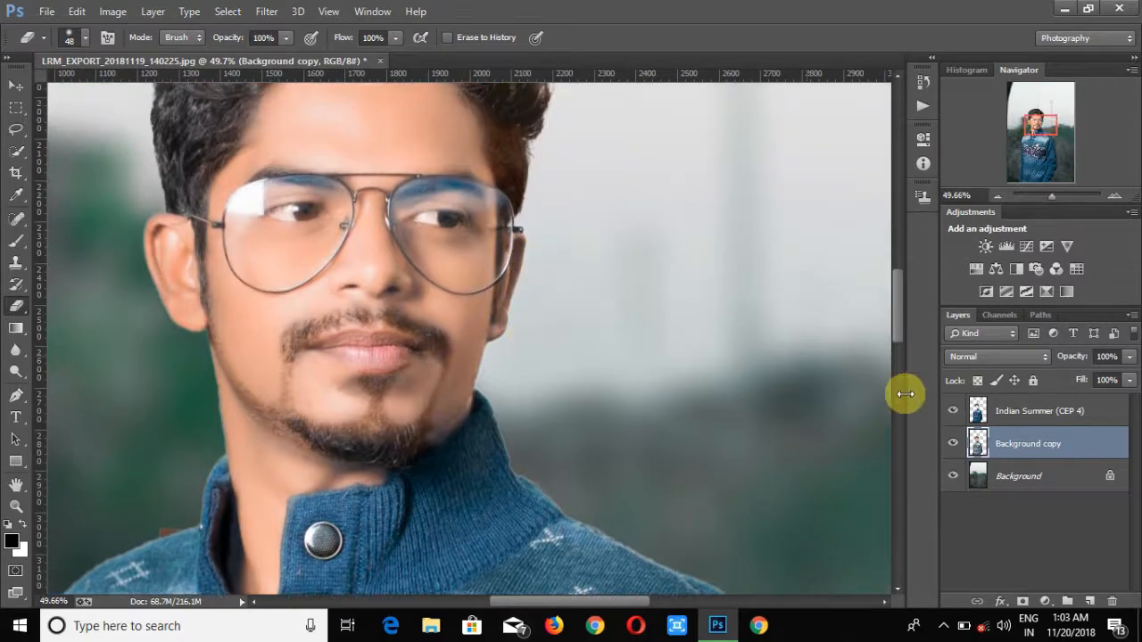
- Apply a Camera Raw HSL saturation change to the Indian Summer layer (Oranges -49, Aquas -76, Blues -82), then undo it
{"action": "left_click", "coordinate": [995, 413]}
{"action": "left_click", "coordinate": [1043, 198]}
{"action": "left_click", "coordinate": [267, 10]}
{"action": "left_click", "coordinate": [306, 107]}
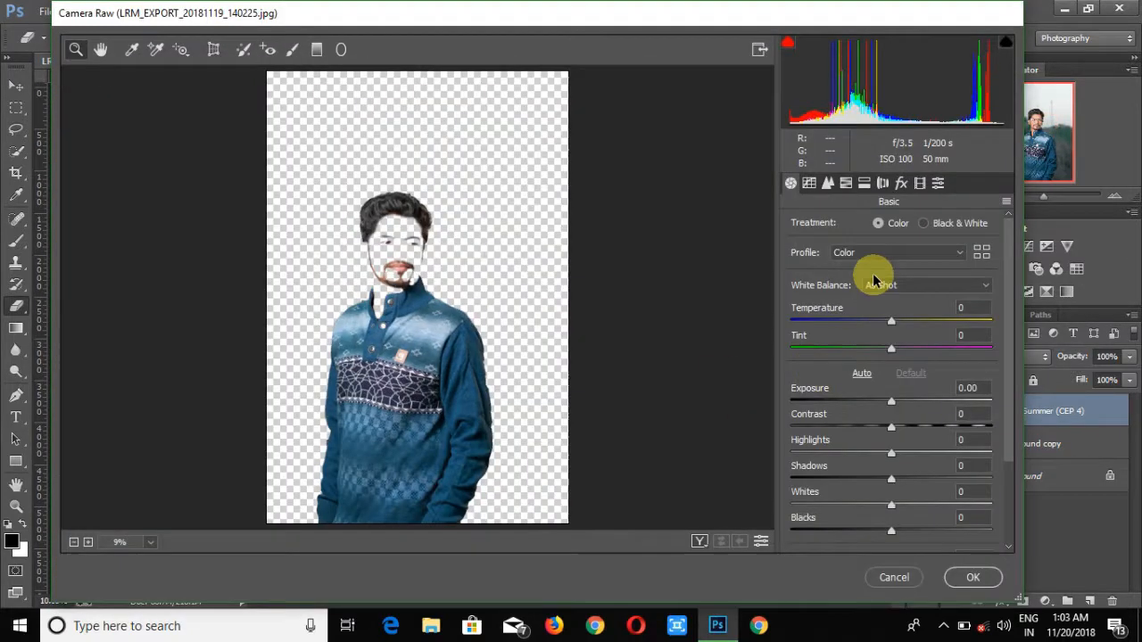
{"action": "left_click", "coordinate": [119, 542]}
{"action": "left_click", "coordinate": [140, 324]}
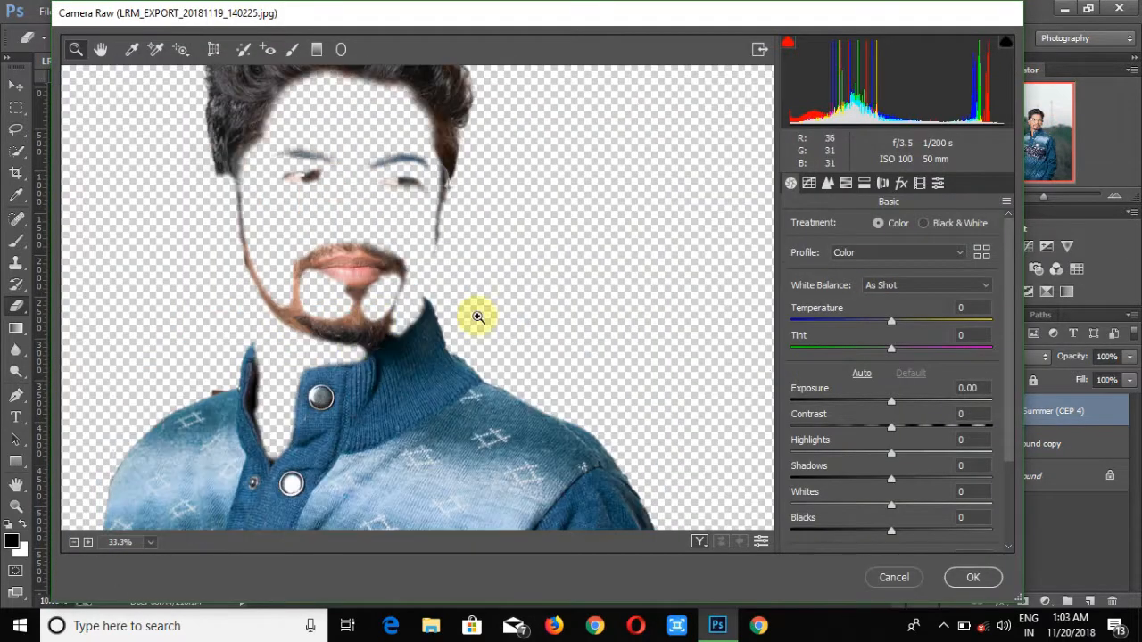
{"action": "left_click", "coordinate": [846, 183]}
{"action": "left_click_drag", "start_coordinate": [896, 391], "coordinate": [820, 391]}
{"action": "left_click_drag", "start_coordinate": [896, 418], "coordinate": [813, 418]}
{"action": "left_click_drag", "start_coordinate": [896, 307], "coordinate": [832, 306]}
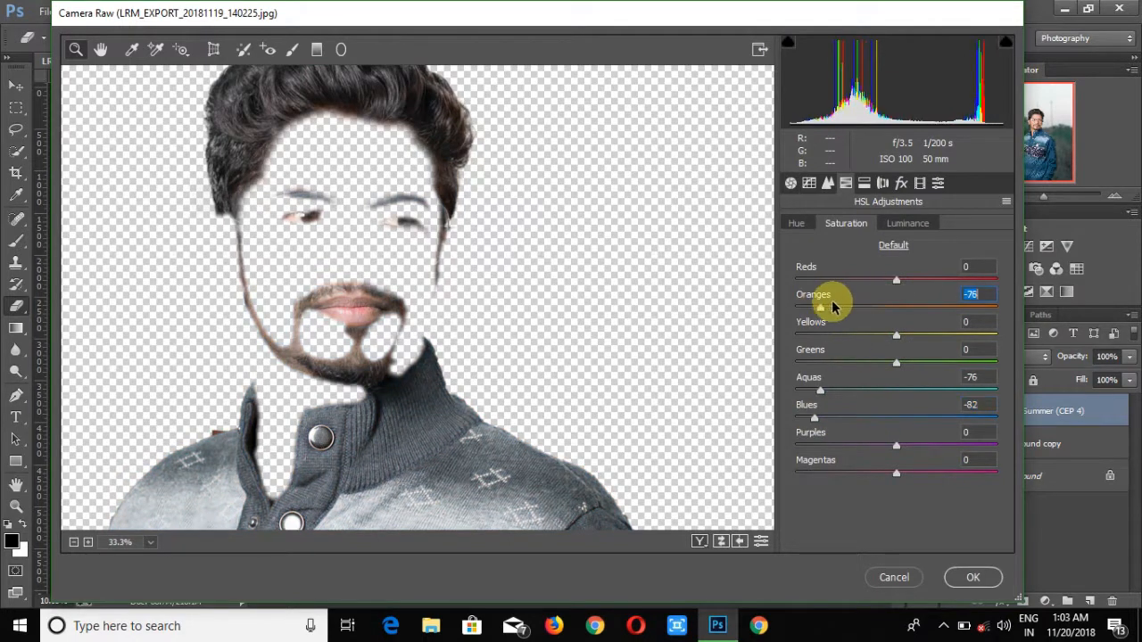
{"action": "left_click", "coordinate": [972, 578]}
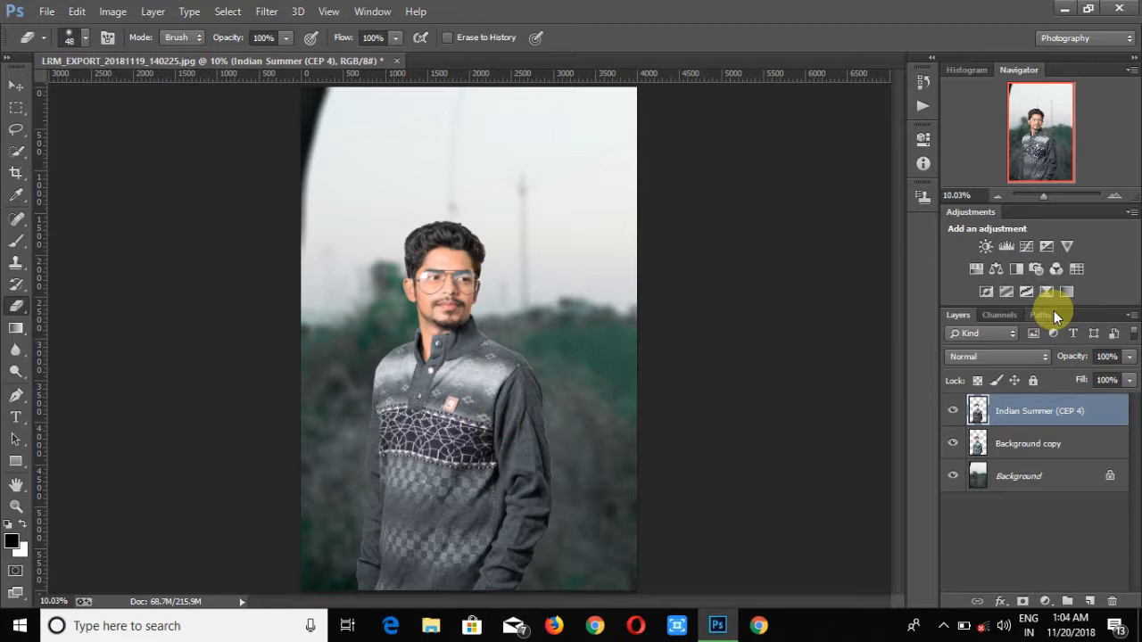
{"action": "key", "text": "ctrl+z"}
- Open the Camera Raw Filter on the Background copy layer and set Clarity to +27
{"action": "left_click", "coordinate": [267, 11]}
{"action": "left_click", "coordinate": [312, 108]}
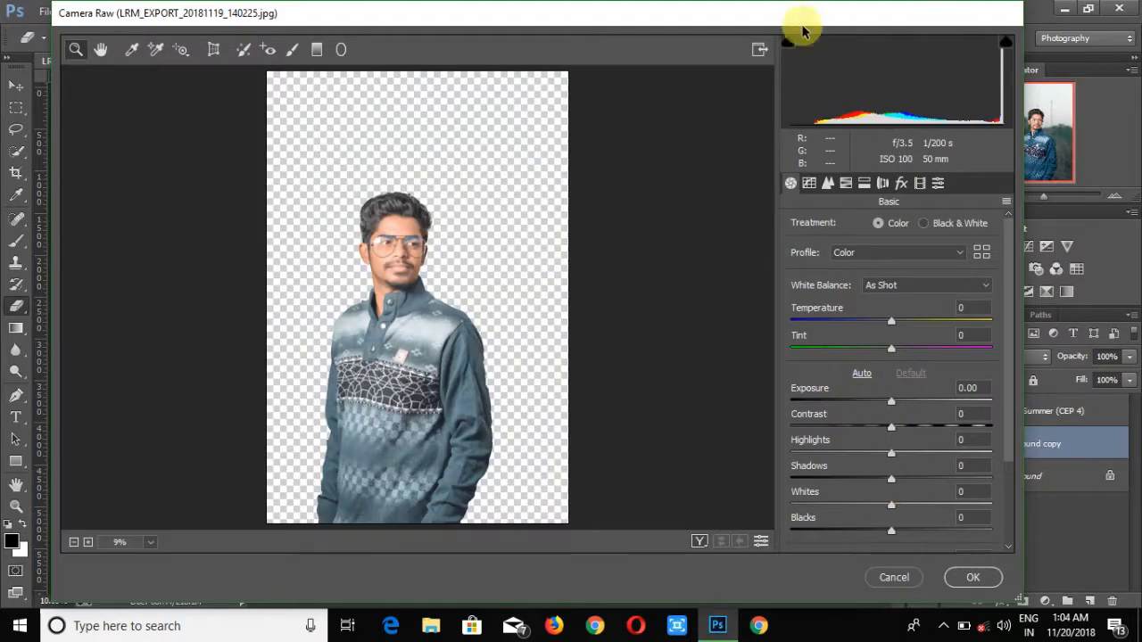
{"action": "left_click_drag", "start_coordinate": [803, 31], "coordinate": [773, 33]}
{"action": "scroll", "coordinate": [856, 402], "scroll_direction": "down", "scroll_amount": 3}
{"action": "left_click_drag", "start_coordinate": [862, 458], "coordinate": [888, 458]}
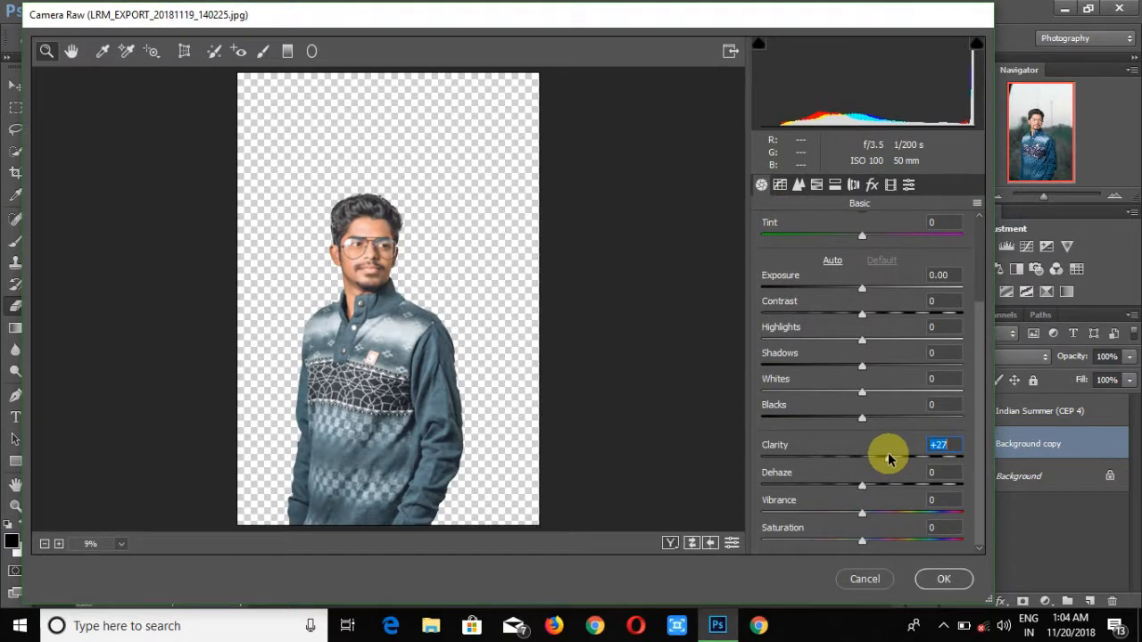
- Set the HSL Oranges saturation to -18 and apply the Camera Raw Filter
{"action": "left_click", "coordinate": [816, 185]}
{"action": "left_click_drag", "start_coordinate": [866, 309], "coordinate": [847, 310]}
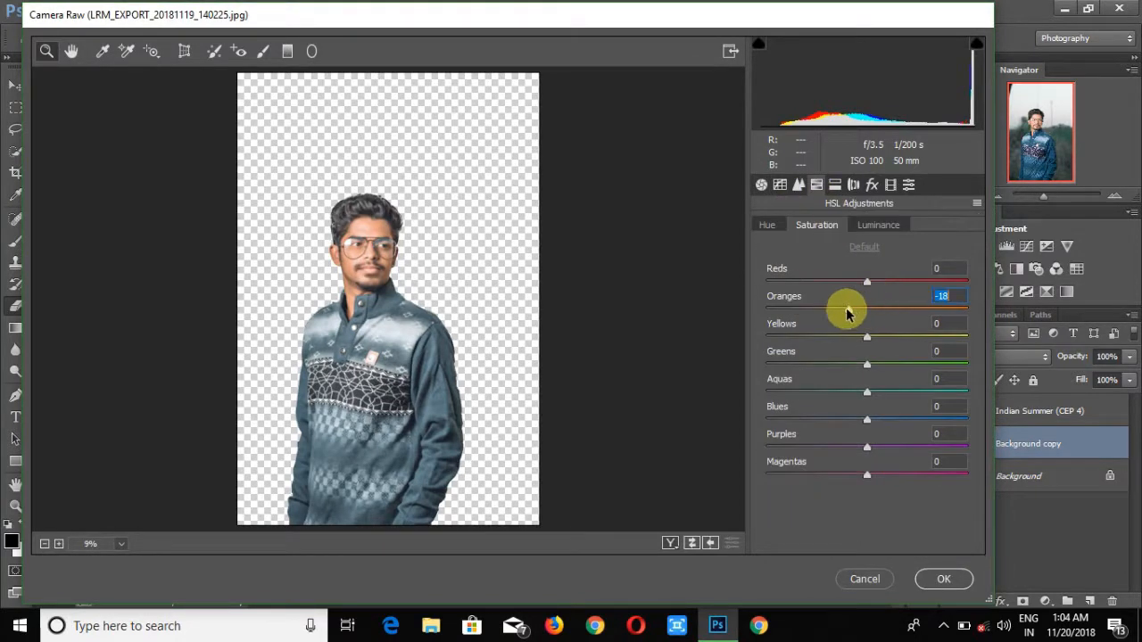
{"action": "left_click", "coordinate": [835, 184]}
{"action": "left_click", "coordinate": [942, 579]}
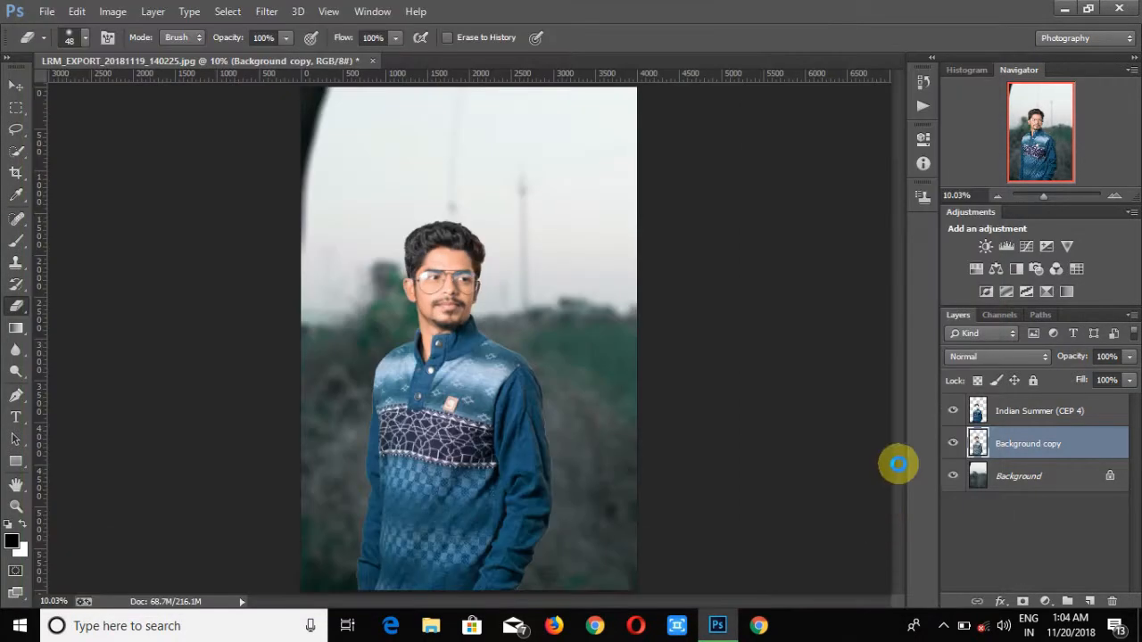
- Open the Camera Raw Filter on the Indian Summer layer and set HSL Hue Greens +98, Aquas +39, Blues -80
{"action": "left_click", "coordinate": [981, 415]}
{"action": "left_click", "coordinate": [272, 12]}
{"action": "left_click", "coordinate": [304, 109]}
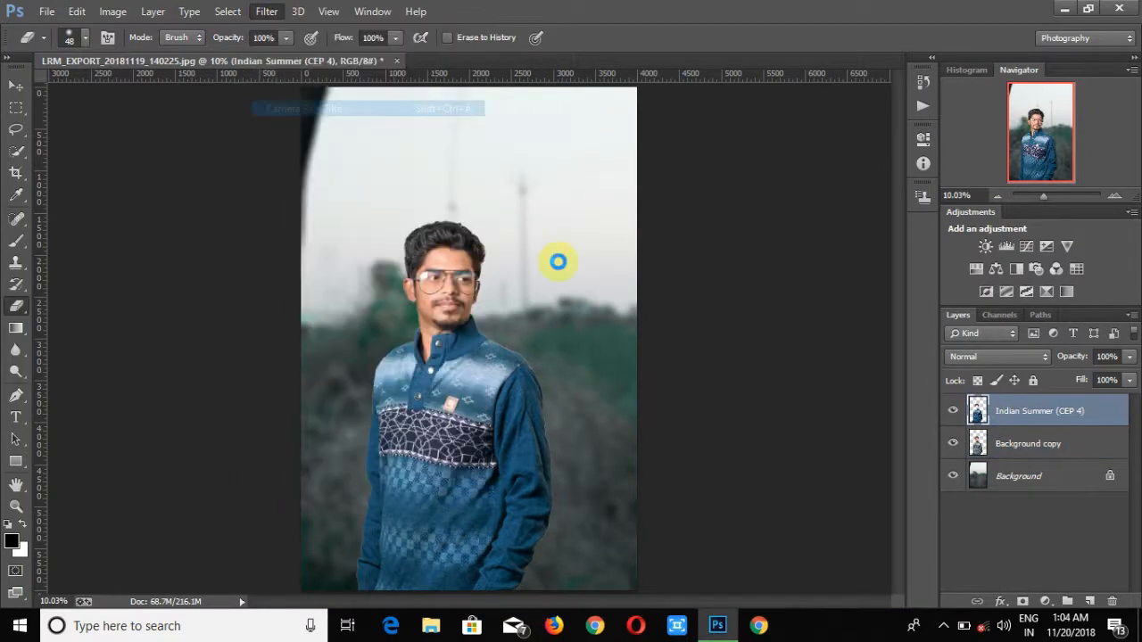
{"action": "scroll", "coordinate": [859, 425], "scroll_direction": "down", "scroll_amount": 3}
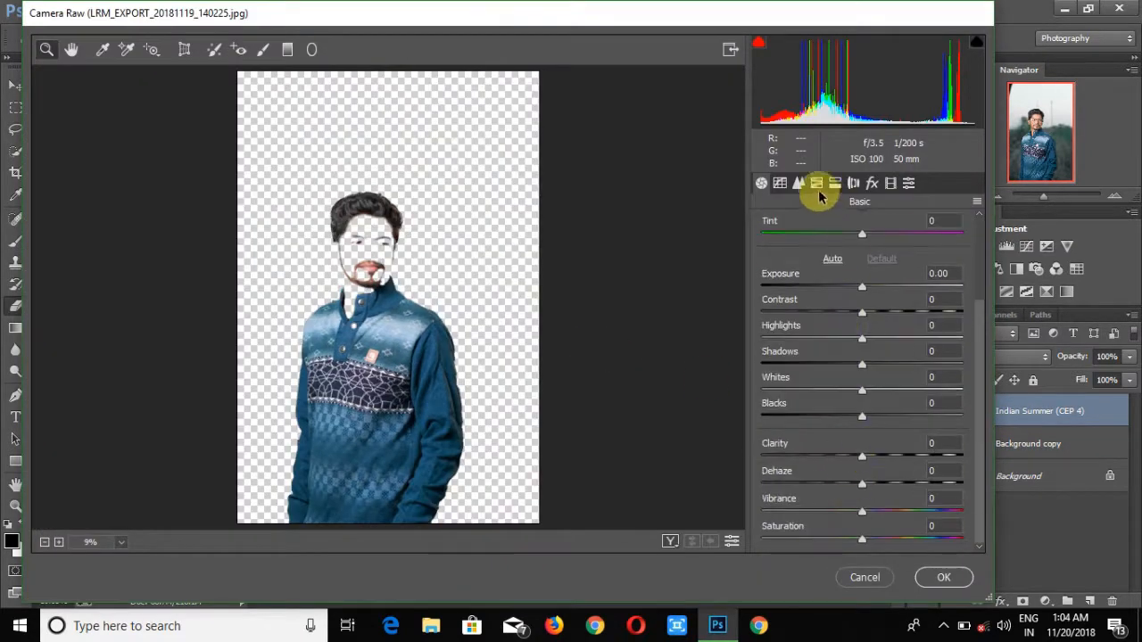
{"action": "left_click", "coordinate": [816, 182]}
{"action": "left_click_drag", "start_coordinate": [866, 390], "coordinate": [951, 390]}
{"action": "left_click", "coordinate": [767, 223]}
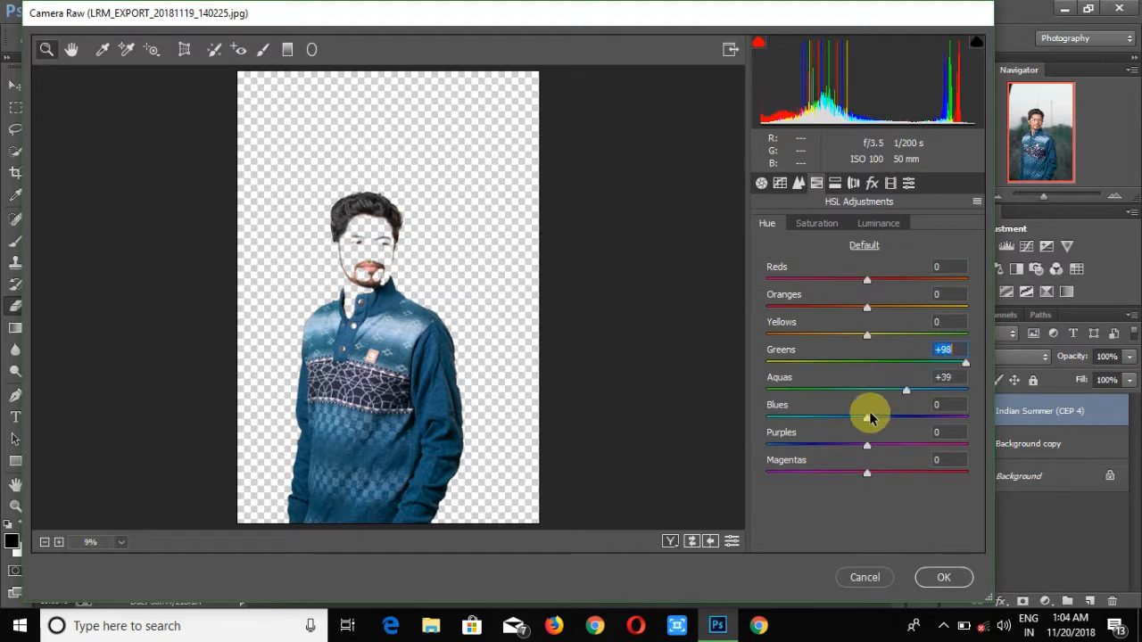
{"action": "left_click_drag", "start_coordinate": [868, 417], "coordinate": [785, 416]}
- Set Clarity to +76 in the Camera Raw Filter for the Indian Summer layer
{"action": "left_click", "coordinate": [761, 183]}
{"action": "left_click_drag", "start_coordinate": [862, 456], "coordinate": [937, 456]}
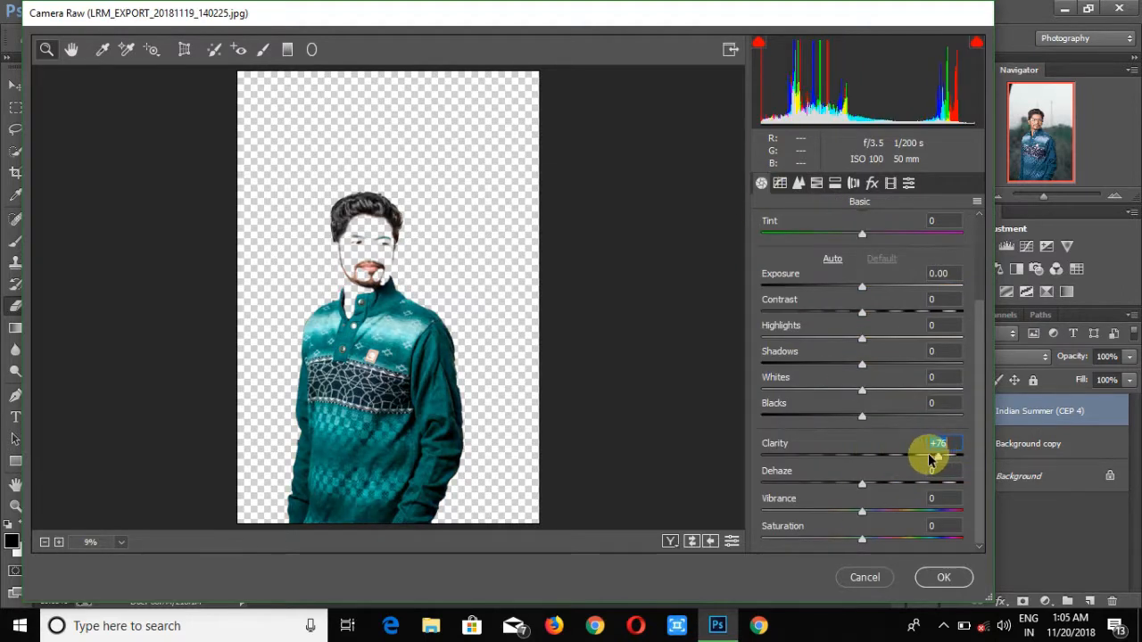
{"action": "left_click", "coordinate": [120, 541]}
{"action": "left_click", "coordinate": [127, 451]}
- Set HSL saturation Reds +73, Oranges -51, Aquas -42, Blues -35 and apply the Camera Raw Filter
{"action": "left_click", "coordinate": [816, 183]}
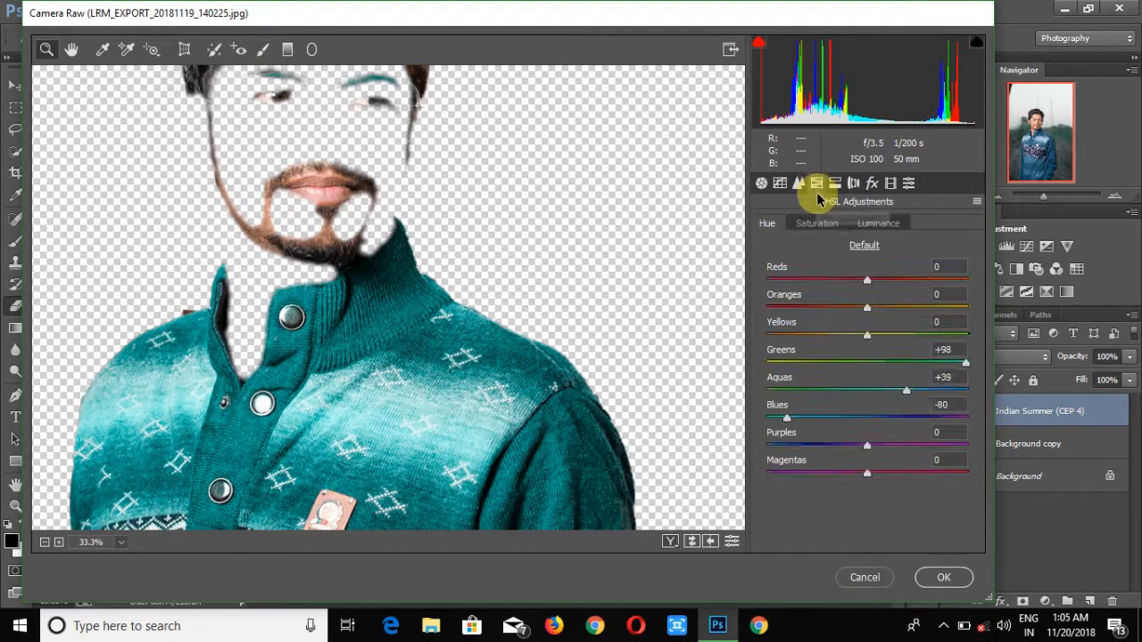
{"action": "left_click", "coordinate": [816, 223]}
{"action": "left_click_drag", "start_coordinate": [866, 306], "coordinate": [822, 307]}
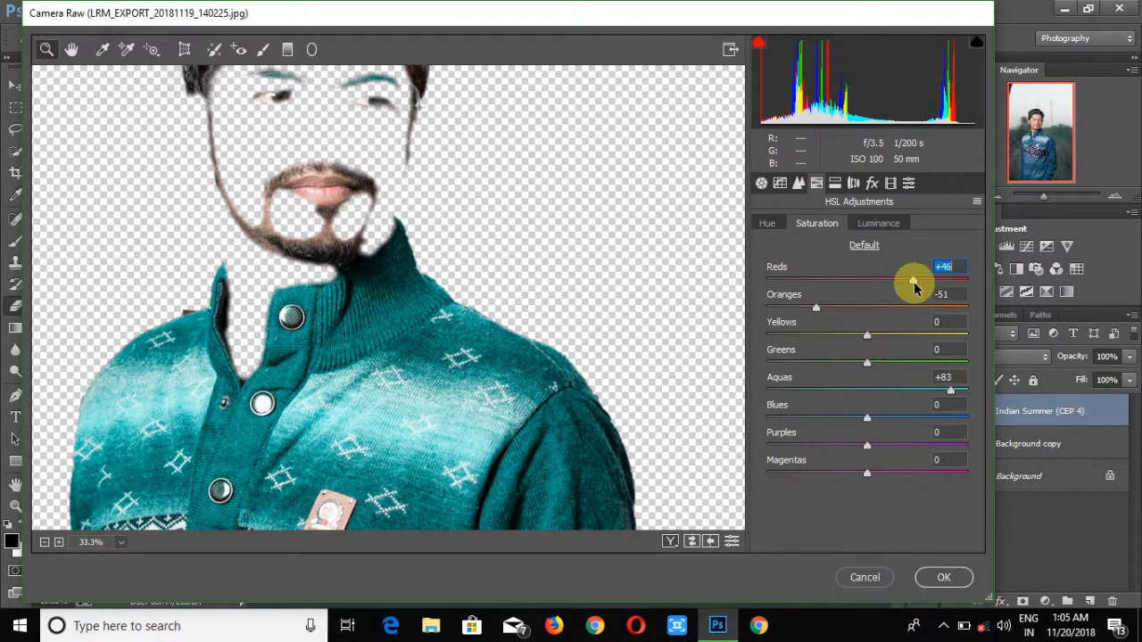
{"action": "left_click_drag", "start_coordinate": [872, 392], "coordinate": [775, 390]}
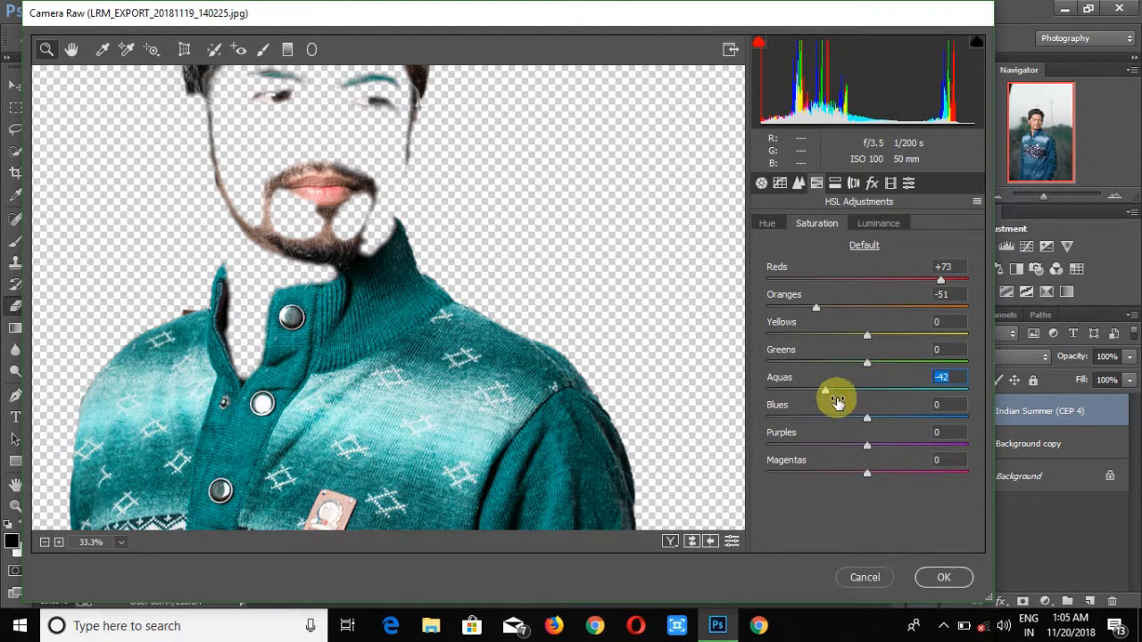
{"action": "left_click_drag", "start_coordinate": [866, 417], "coordinate": [812, 413]}
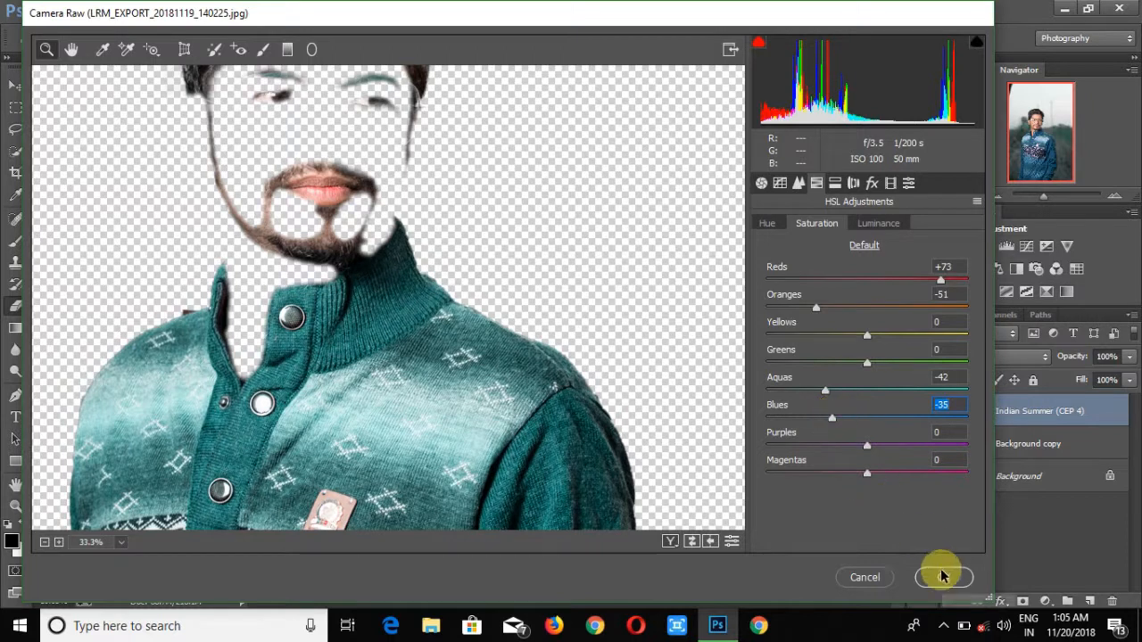
{"action": "left_click", "coordinate": [943, 578]}
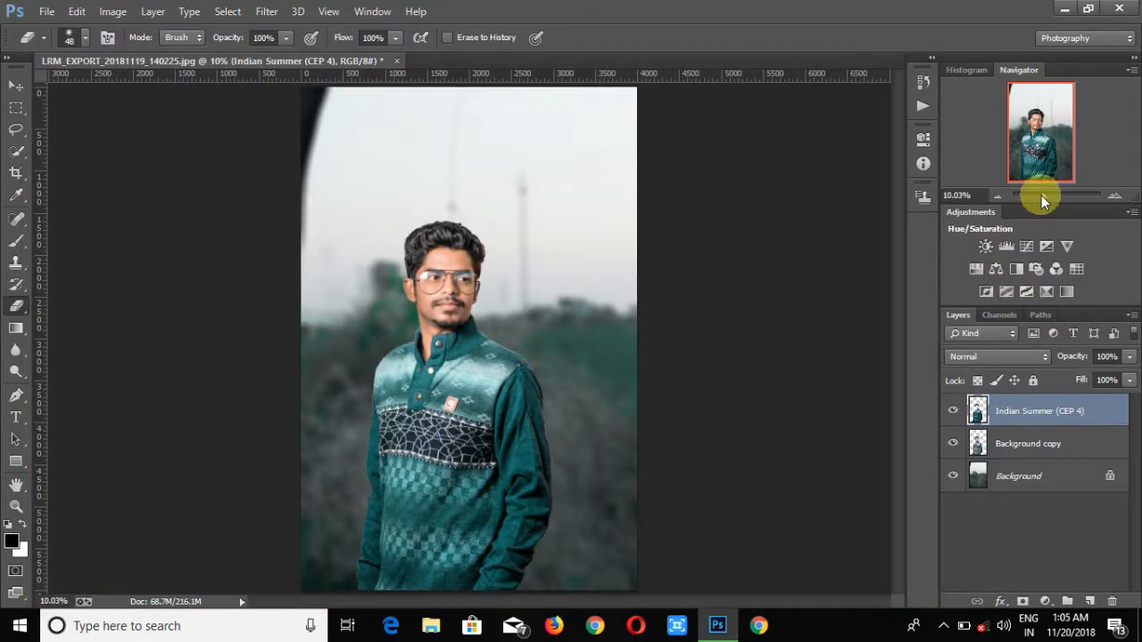
{"action": "left_click_drag", "start_coordinate": [1041, 196], "coordinate": [1050, 195]}
{"action": "left_click", "coordinate": [1023, 444]}
{"action": "left_click", "coordinate": [266, 10]}
{"action": "left_click", "coordinate": [301, 107]}
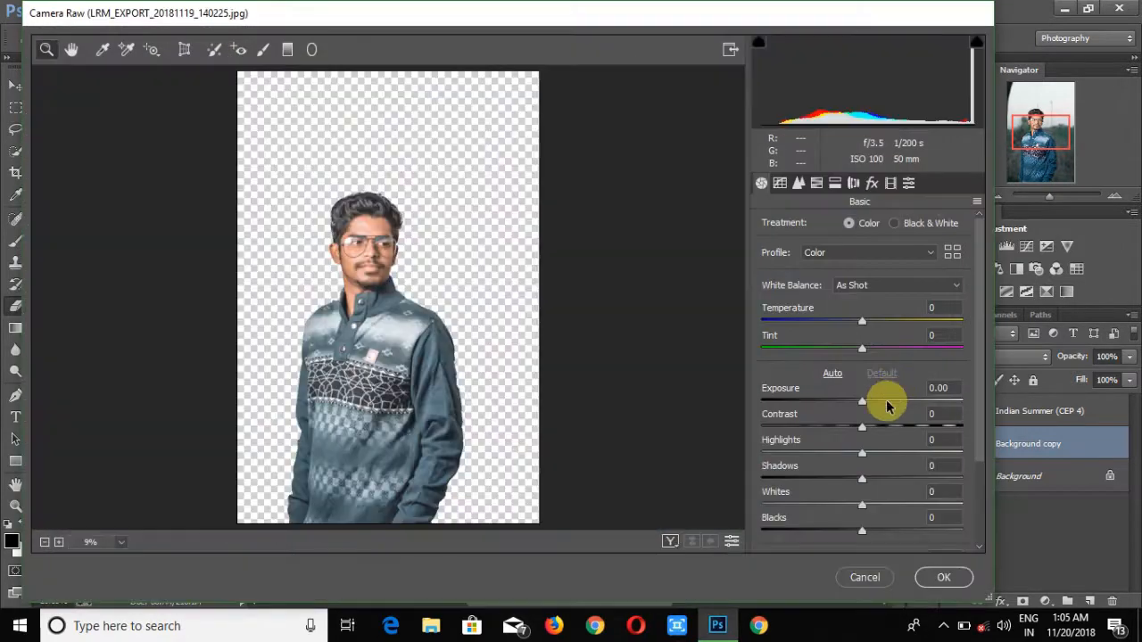
{"action": "left_click", "coordinate": [864, 577]}
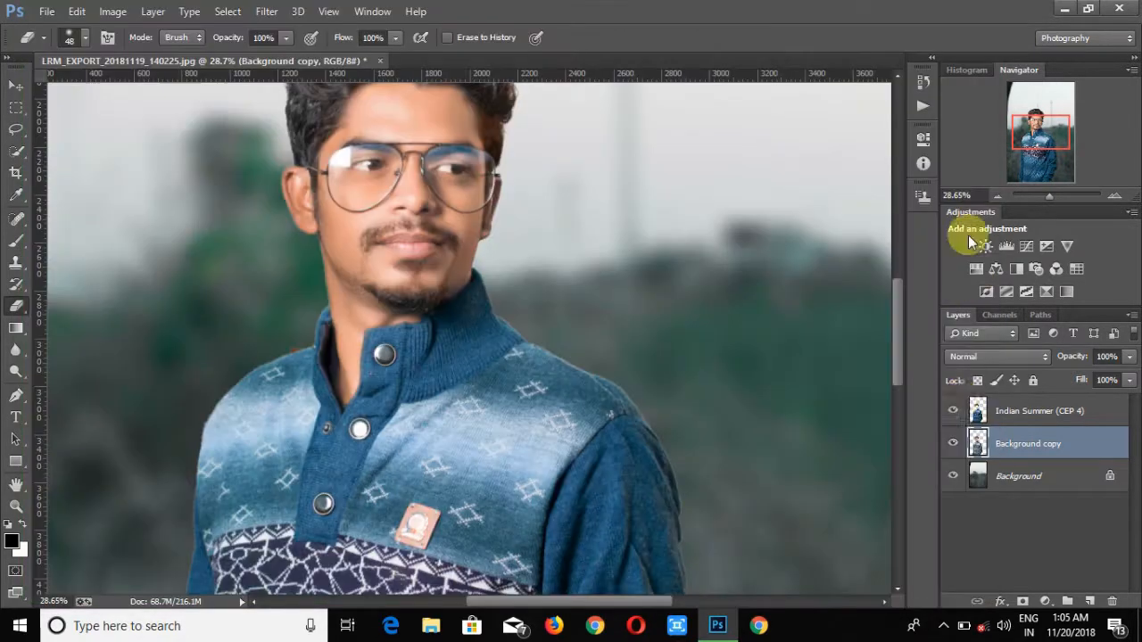
- Open the Camera Raw Filter on the Indian Summer layer and try loading a preset from the Editor Belal-Pink & Blue Color Grade folder
{"action": "left_click", "coordinate": [1003, 406]}
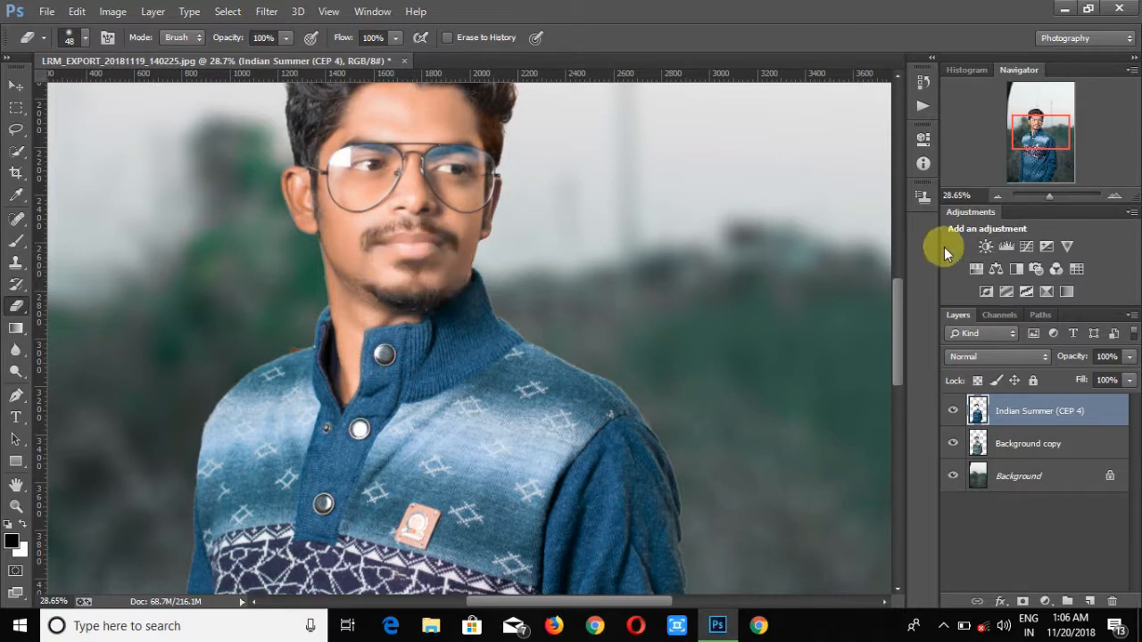
{"action": "left_click", "coordinate": [265, 10]}
{"action": "left_click", "coordinate": [301, 107]}
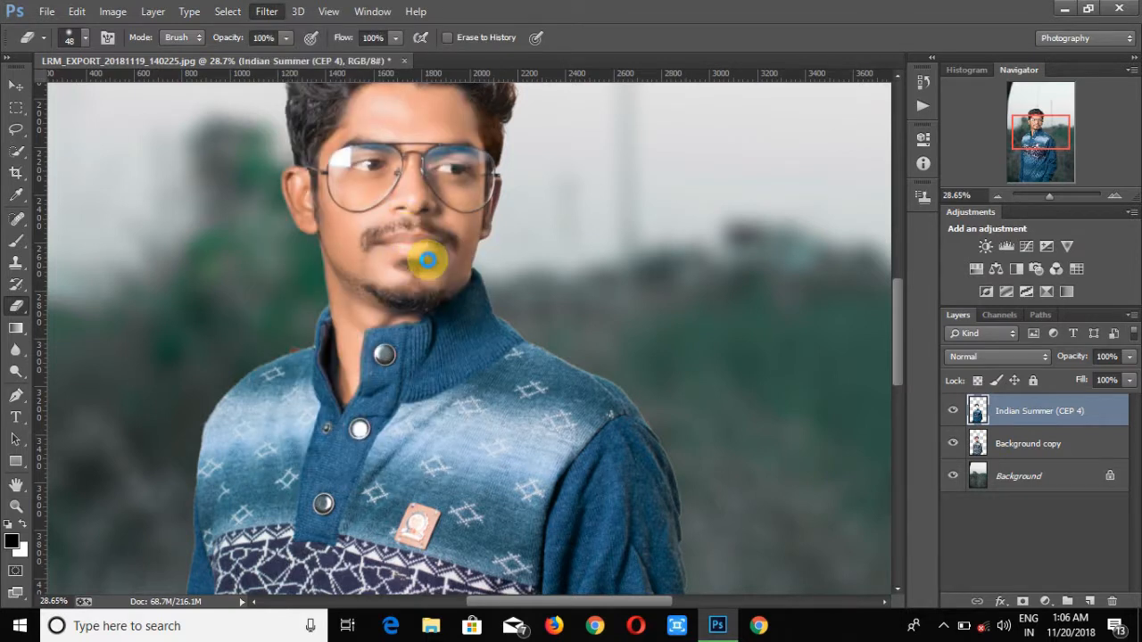
{"action": "left_click", "coordinate": [976, 200]}
{"action": "left_click", "coordinate": [935, 323]}
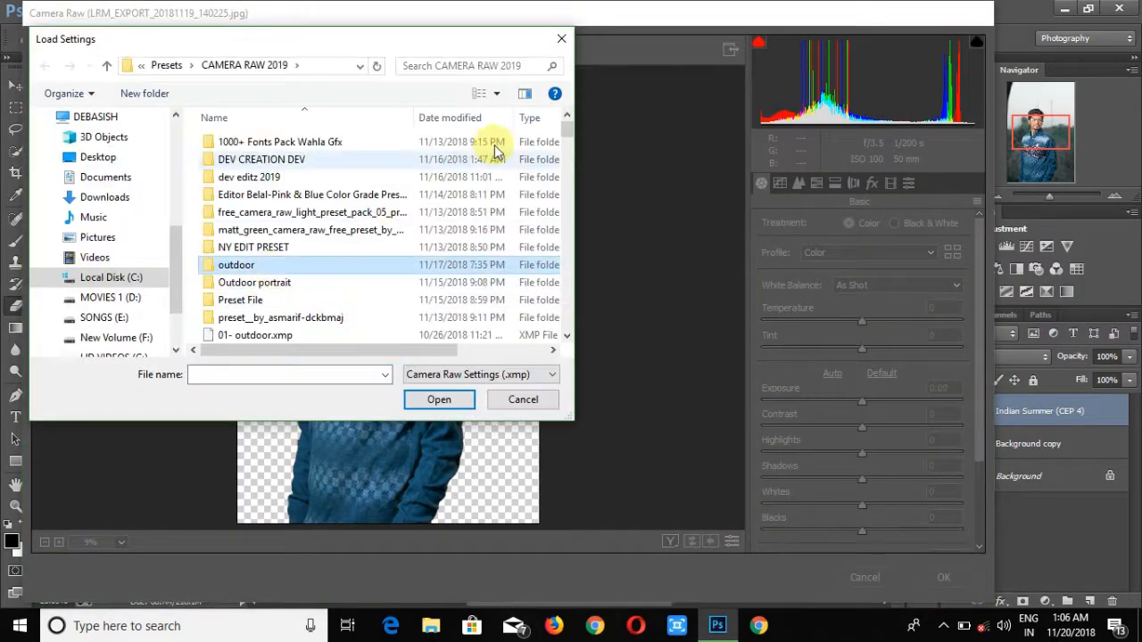
{"action": "scroll", "coordinate": [497, 179], "scroll_direction": "down", "scroll_amount": 5}
{"action": "left_click", "coordinate": [254, 194]}
{"action": "left_click", "coordinate": [432, 400]}
{"action": "key", "text": "Return"}
- Apply the Camera Raw Filter to the Background layer by loading the VSCO (2).xmp settings preset
{"action": "left_click_drag", "start_coordinate": [1046, 197], "coordinate": [1044, 197]}
{"action": "left_click", "coordinate": [1020, 477]}
{"action": "left_click", "coordinate": [266, 10]}
{"action": "left_click", "coordinate": [275, 138]}
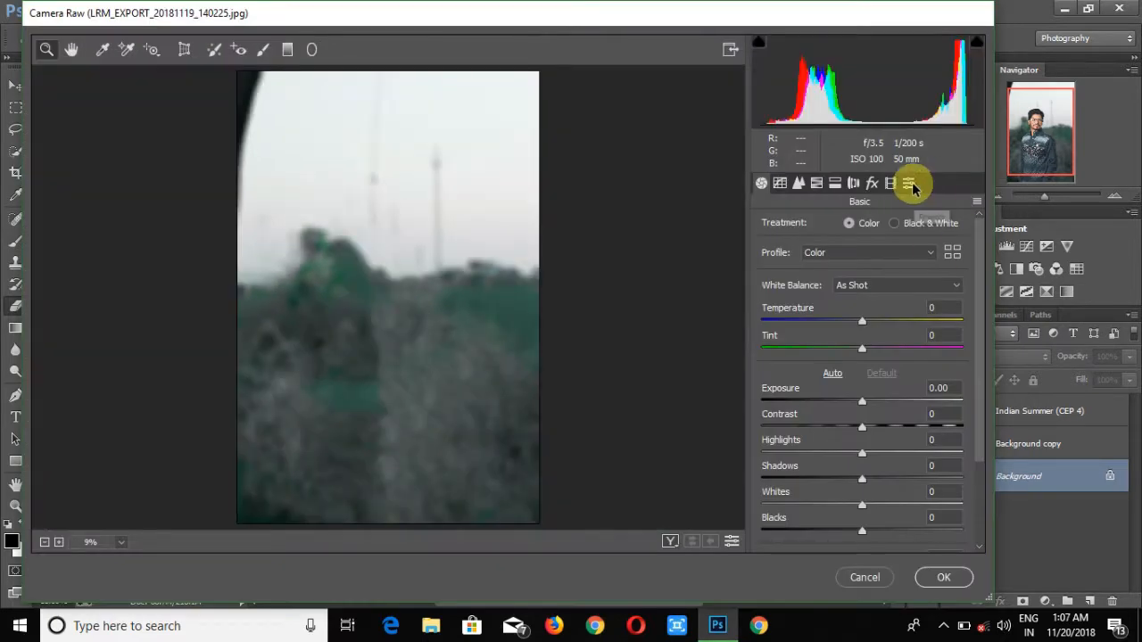
{"action": "left_click", "coordinate": [976, 202]}
{"action": "left_click", "coordinate": [1005, 322]}
{"action": "left_click", "coordinate": [316, 231]}
{"action": "left_click_drag", "start_coordinate": [565, 129], "coordinate": [565, 330]}
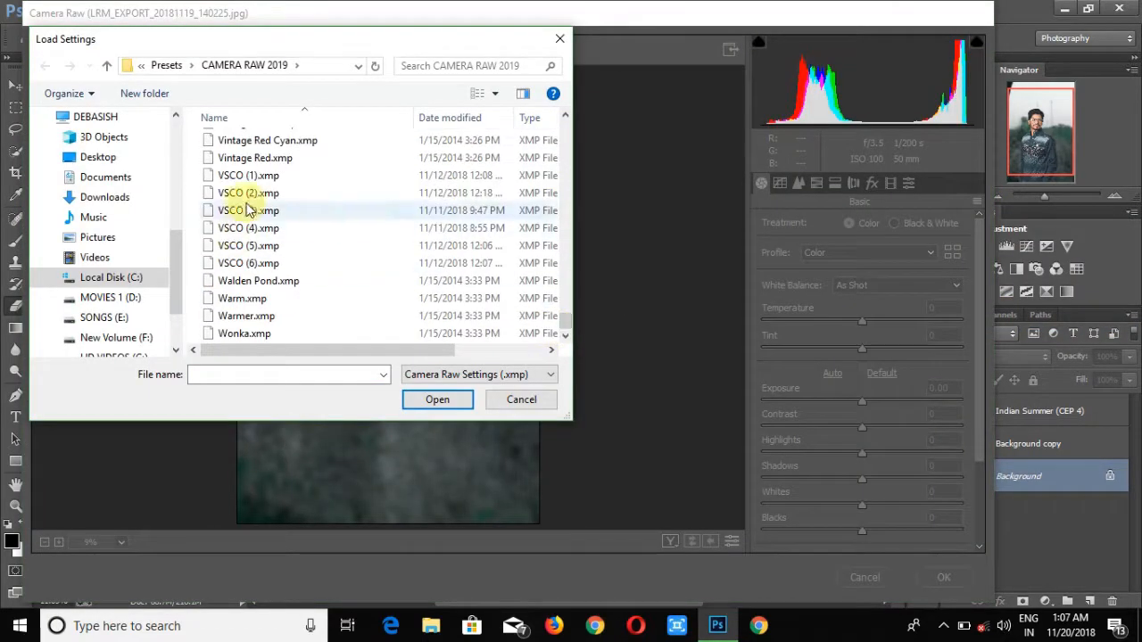
{"action": "double_click", "coordinate": [250, 210]}
{"action": "left_click", "coordinate": [940, 577]}
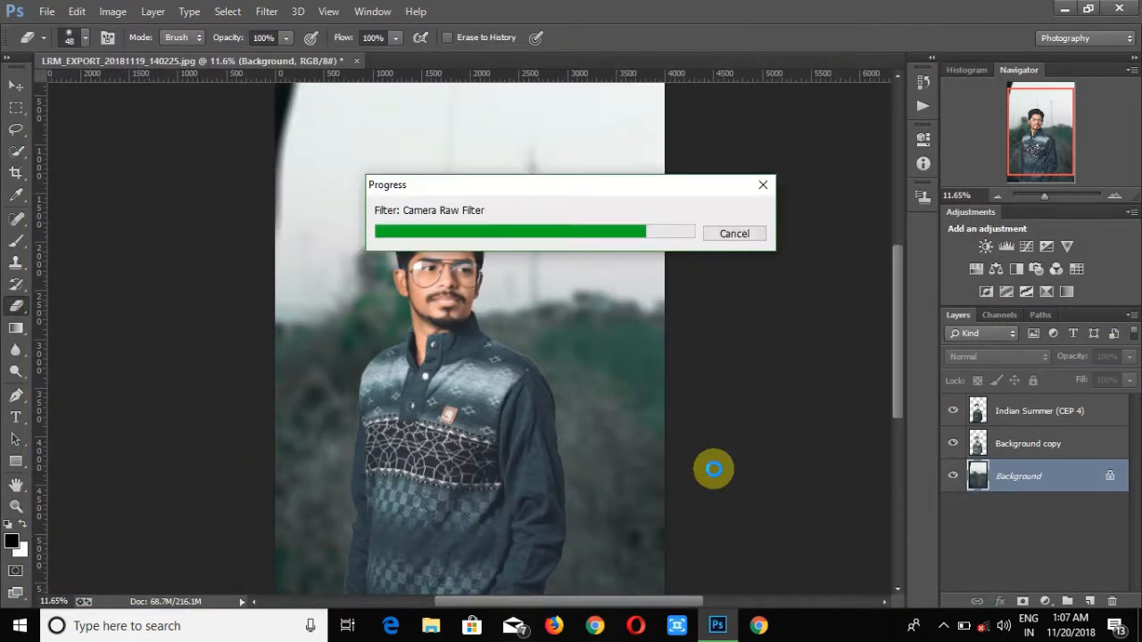
- Place the black-gradient image from the New folder, enlarge it and position it over the photo
{"action": "left_click_drag", "start_coordinate": [1043, 195], "coordinate": [1042, 195]}
{"action": "left_click", "coordinate": [49, 13]}
{"action": "left_click", "coordinate": [133, 248]}
{"action": "scroll", "coordinate": [151, 255], "scroll_direction": "down", "scroll_amount": 3}
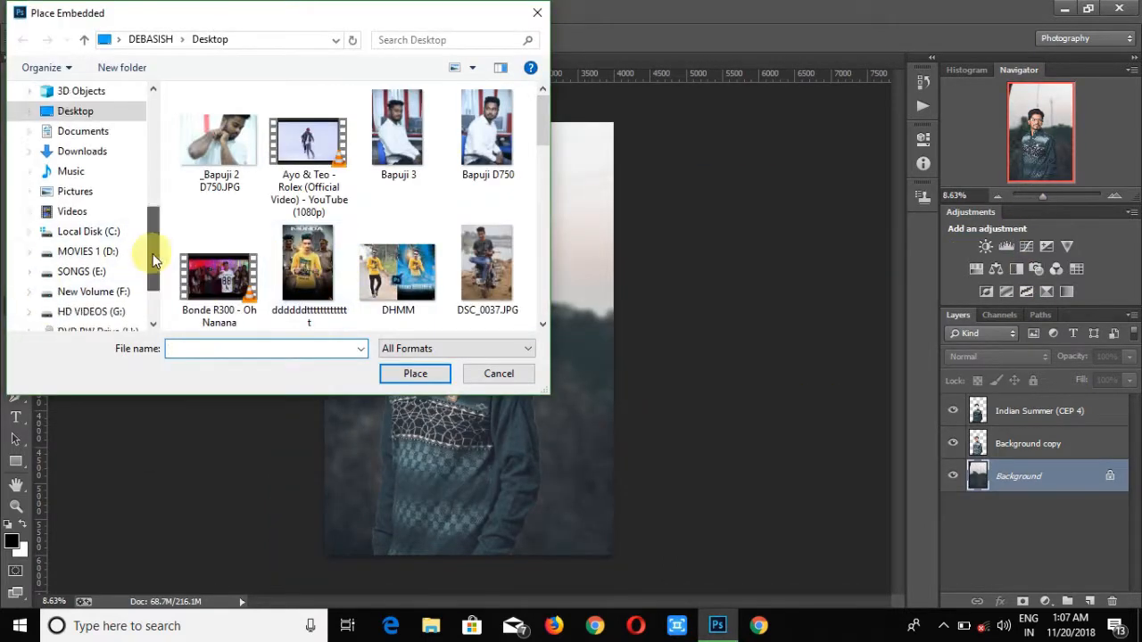
{"action": "double_click", "coordinate": [260, 247]}
{"action": "double_click", "coordinate": [277, 149]}
{"action": "double_click", "coordinate": [229, 133]}
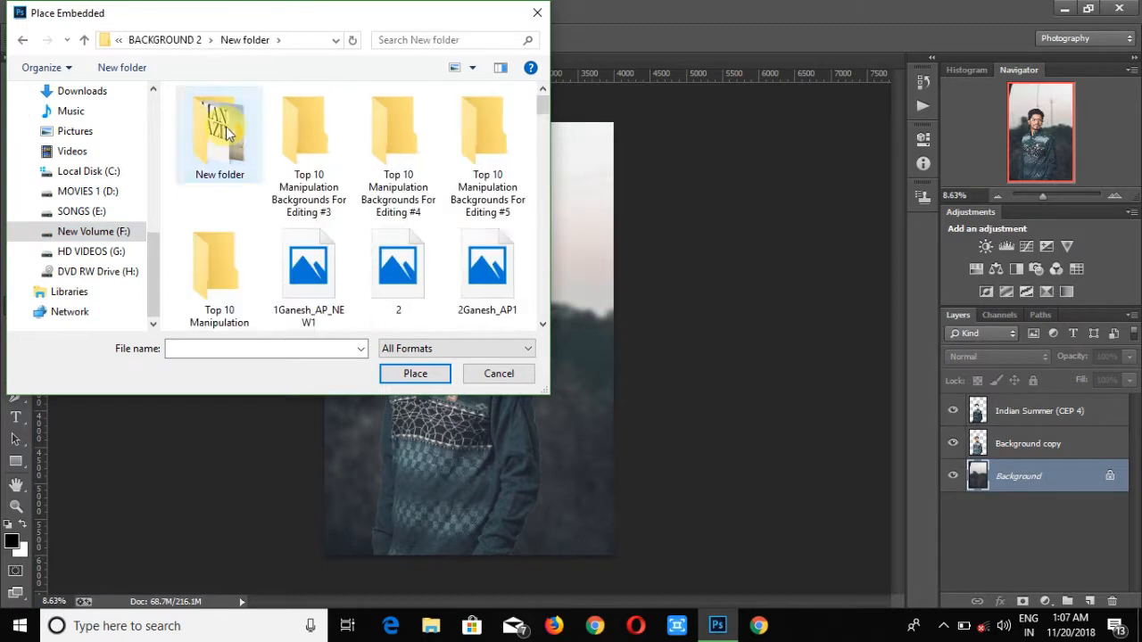
{"action": "double_click", "coordinate": [229, 133]}
{"action": "left_click_drag", "start_coordinate": [541, 105], "coordinate": [537, 144]}
{"action": "left_click", "coordinate": [407, 279]}
{"action": "scroll", "coordinate": [410, 277], "scroll_direction": "down", "scroll_amount": 2}
{"action": "double_click", "coordinate": [405, 212]}
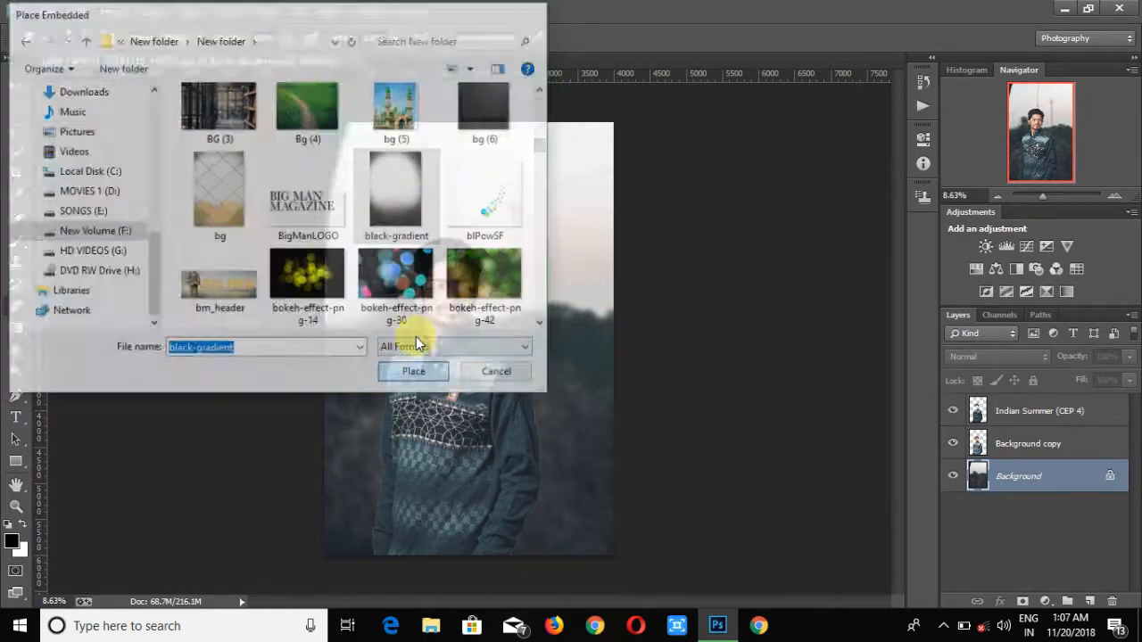
{"action": "left_click_drag", "start_coordinate": [506, 393], "coordinate": [607, 566]}
{"action": "left_click_drag", "start_coordinate": [438, 298], "coordinate": [288, 91]}
{"action": "key", "text": "Return"}
- Move the black-gradient layer to the top of the stack, then reposition and scale it up with Free Transform
{"action": "mouse_move", "coordinate": [999, 482]}
{"action": "left_mouse_down"}
{"action": "mouse_move", "coordinate": [999, 382]}
{"action": "mouse_move", "coordinate": [1002, 409]}
{"action": "left_mouse_up"}
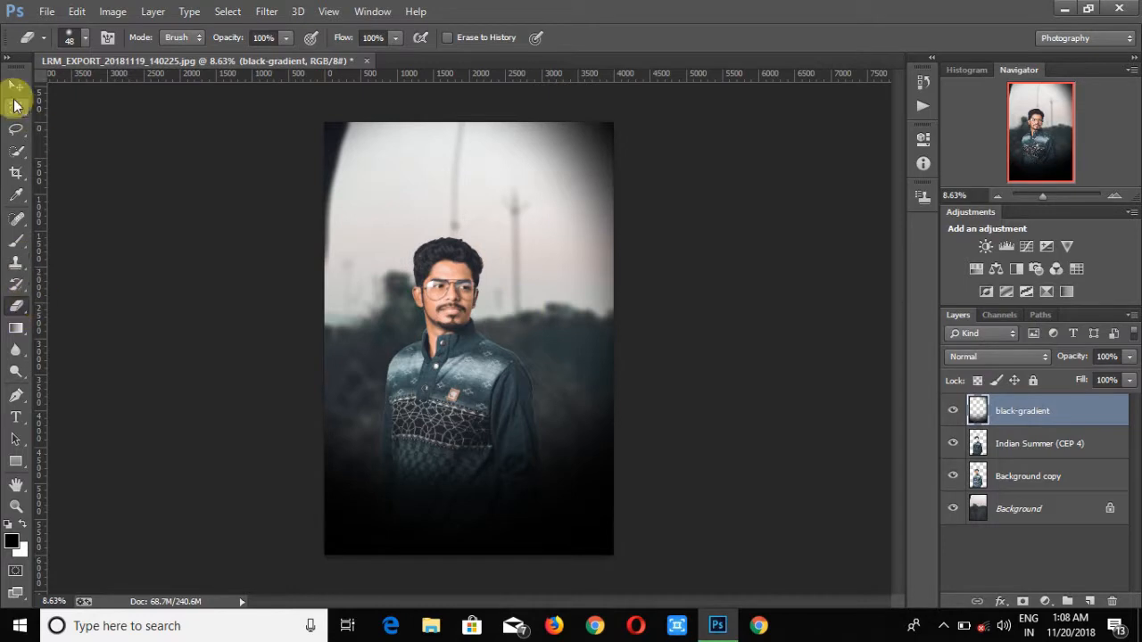
{"action": "left_click", "coordinate": [15, 89]}
{"action": "left_click_drag", "start_coordinate": [526, 356], "coordinate": [542, 258]}
{"action": "key", "text": "ctrl+t"}
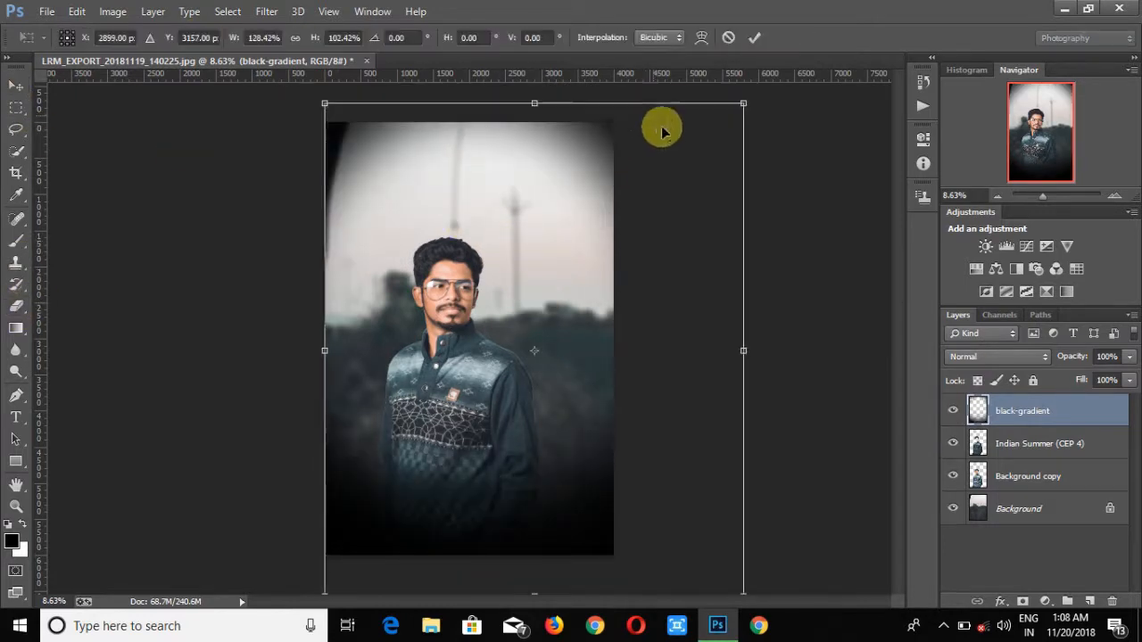
{"action": "left_click_drag", "start_coordinate": [324, 104], "coordinate": [268, 125]}
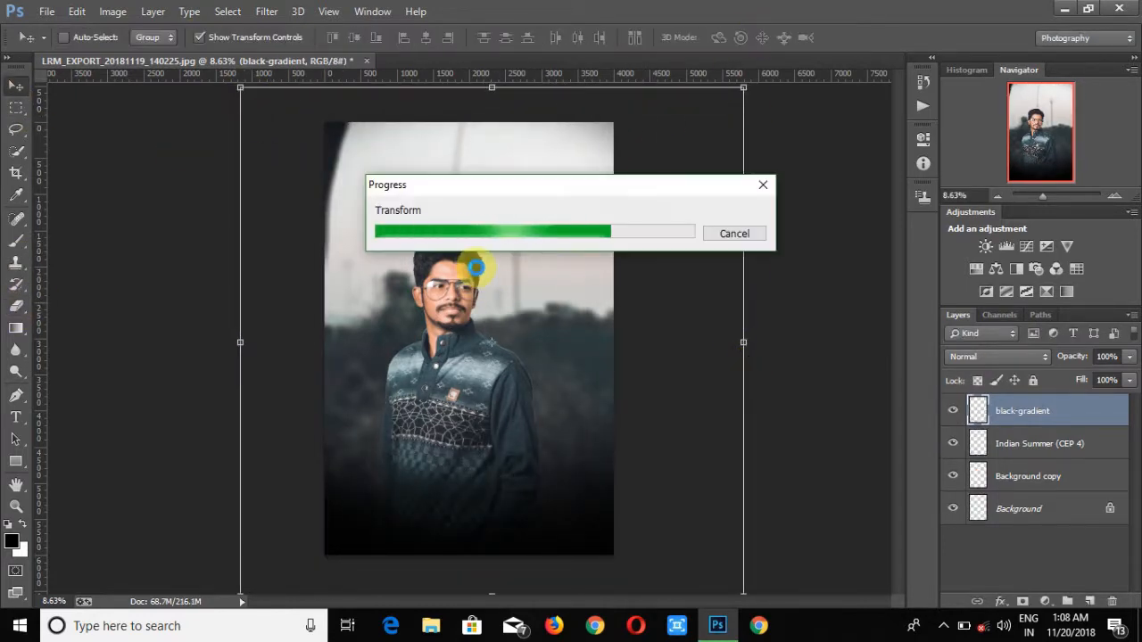
- Place a bokeh-lights image from the dev background folder into the document
{"action": "left_click", "coordinate": [40, 15]}
{"action": "left_click", "coordinate": [96, 252]}
{"action": "left_click", "coordinate": [82, 292]}
{"action": "left_click", "coordinate": [94, 312]}
{"action": "double_click", "coordinate": [227, 241]}
{"action": "double_click", "coordinate": [307, 143]}
{"action": "double_click", "coordinate": [218, 142]}
{"action": "double_click", "coordinate": [482, 156]}
{"action": "double_click", "coordinate": [215, 152]}
{"action": "key", "text": "BackSpace"}
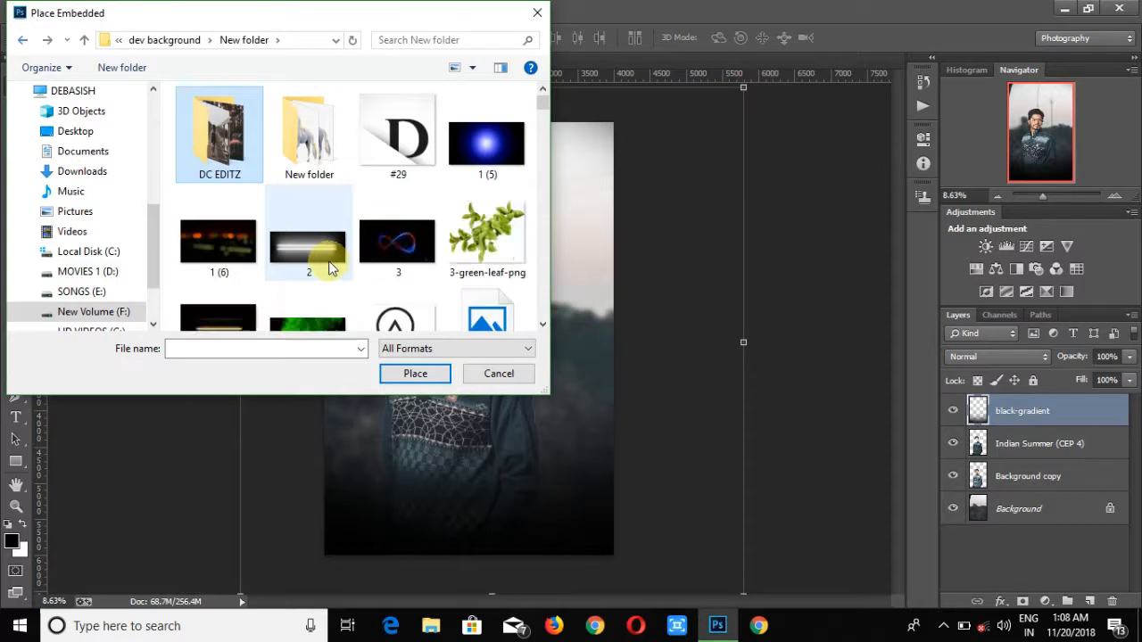
{"action": "scroll", "coordinate": [323, 255], "scroll_direction": "down", "scroll_amount": 10}
{"action": "left_click", "coordinate": [343, 285]}
{"action": "double_click", "coordinate": [344, 285]}
- Scale and position the bokeh image over the lower half of the photo and set its blend mode to Screen
{"action": "left_click_drag", "start_coordinate": [615, 463], "coordinate": [661, 515]}
{"action": "left_click_drag", "start_coordinate": [413, 298], "coordinate": [279, 290]}
{"action": "left_click", "coordinate": [993, 356]}
{"action": "left_click", "coordinate": [993, 333]}
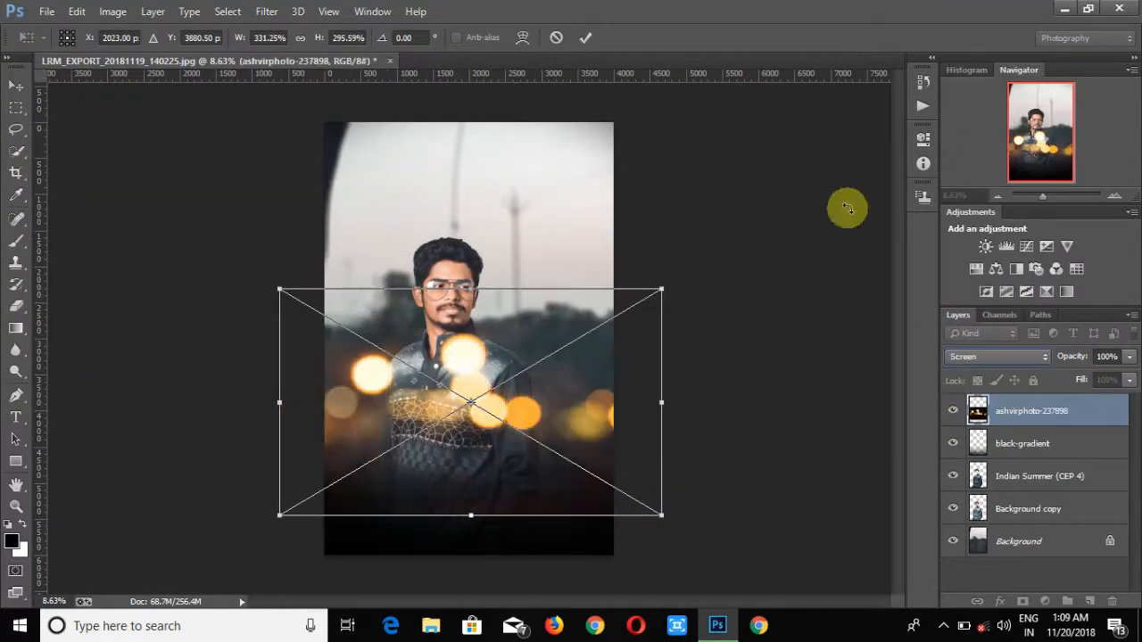
{"action": "key", "text": "Return"}
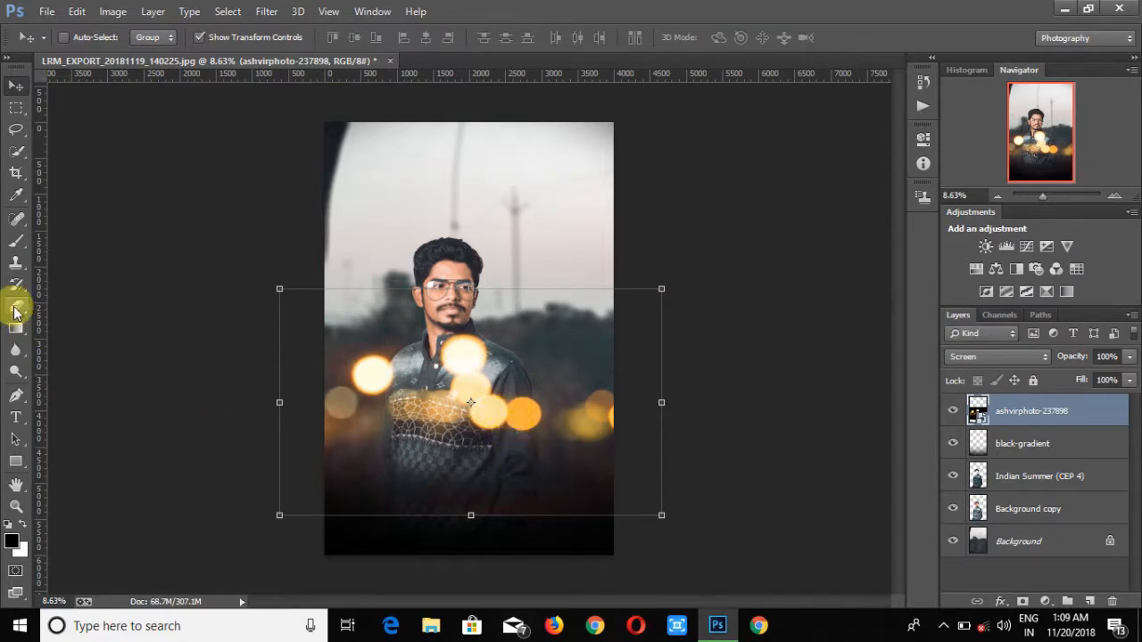
- Switch to the Eraser with a soft brush of about 1842 px
{"action": "left_click", "coordinate": [15, 308]}
{"action": "left_click", "coordinate": [539, 251]}
{"action": "right_click", "coordinate": [464, 449]}
{"action": "left_click", "coordinate": [344, 559]}
{"action": "right_click", "coordinate": [497, 475]}
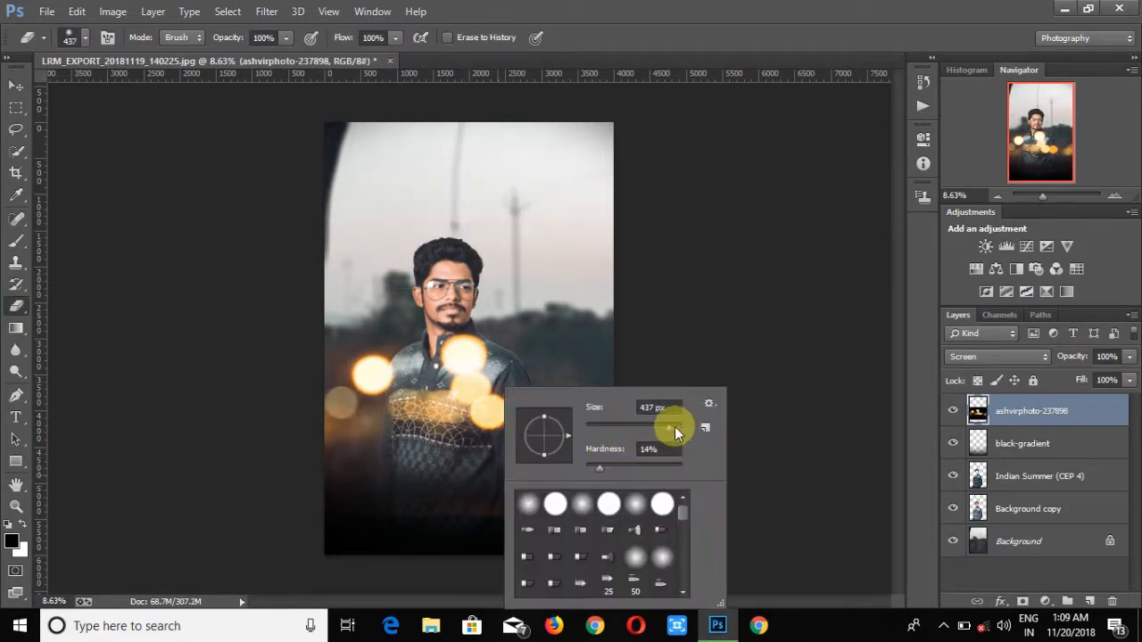
{"action": "left_click_drag", "start_coordinate": [675, 431], "coordinate": [681, 429]}
{"action": "left_click", "coordinate": [499, 538]}
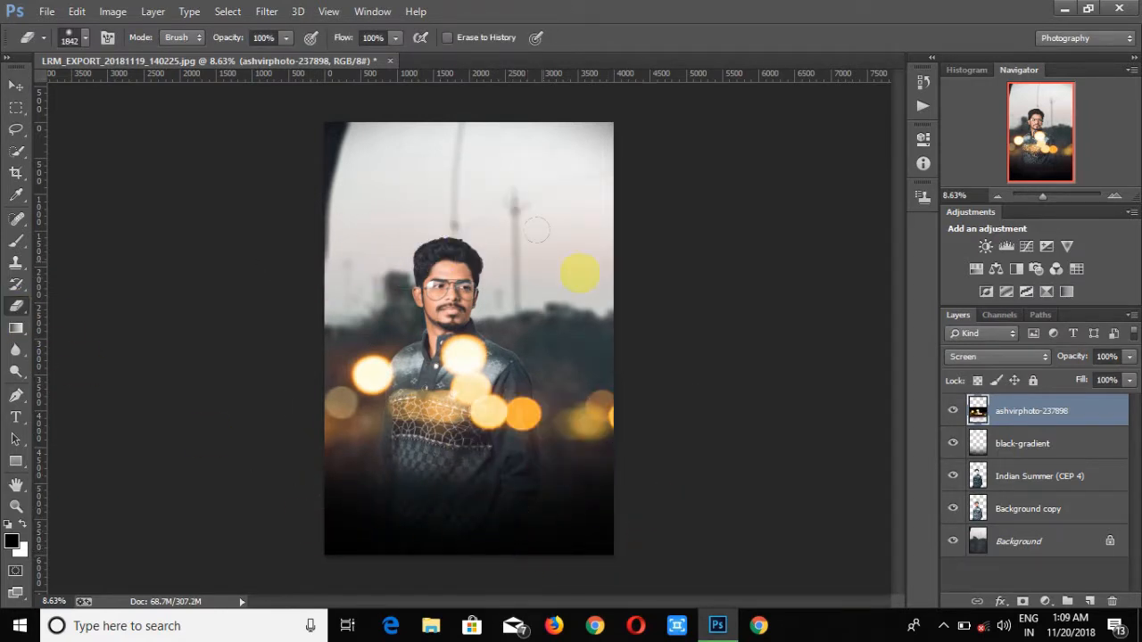
- Duplicate the bokeh layer as ashvirphoto-237898 copy
{"action": "right_click", "coordinate": [1022, 414]}
{"action": "left_click", "coordinate": [690, 201]}
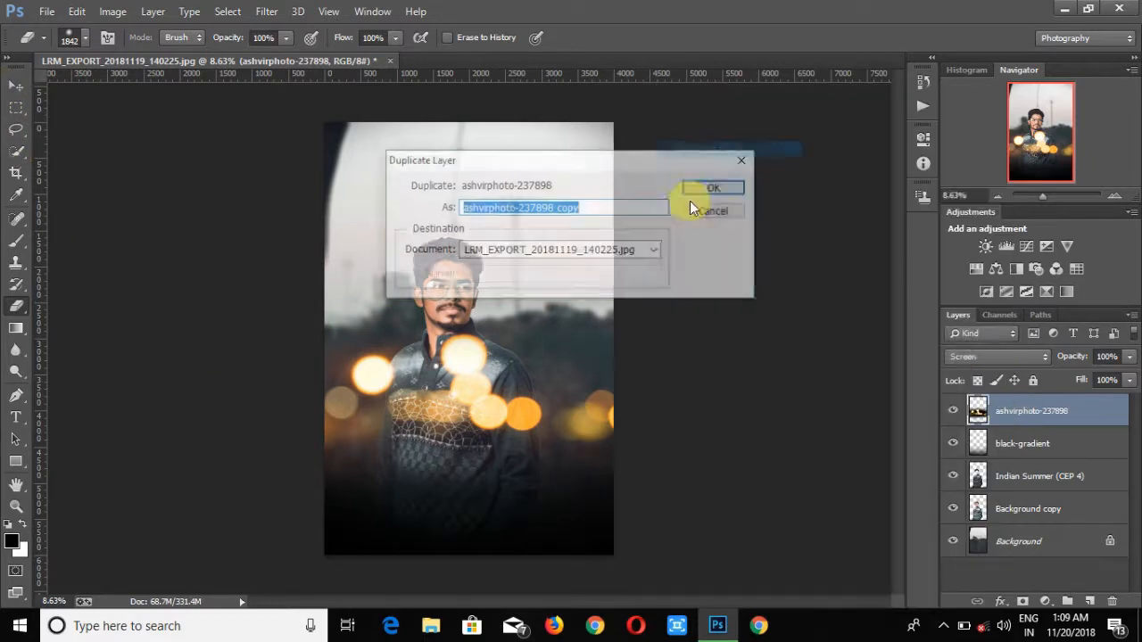
{"action": "left_click", "coordinate": [721, 185]}
- Move the bokeh copy below the Background copy layer, then enlarge and position it across the upper background
{"action": "left_click", "coordinate": [16, 84]}
{"action": "left_click_drag", "start_coordinate": [549, 384], "coordinate": [581, 408]}
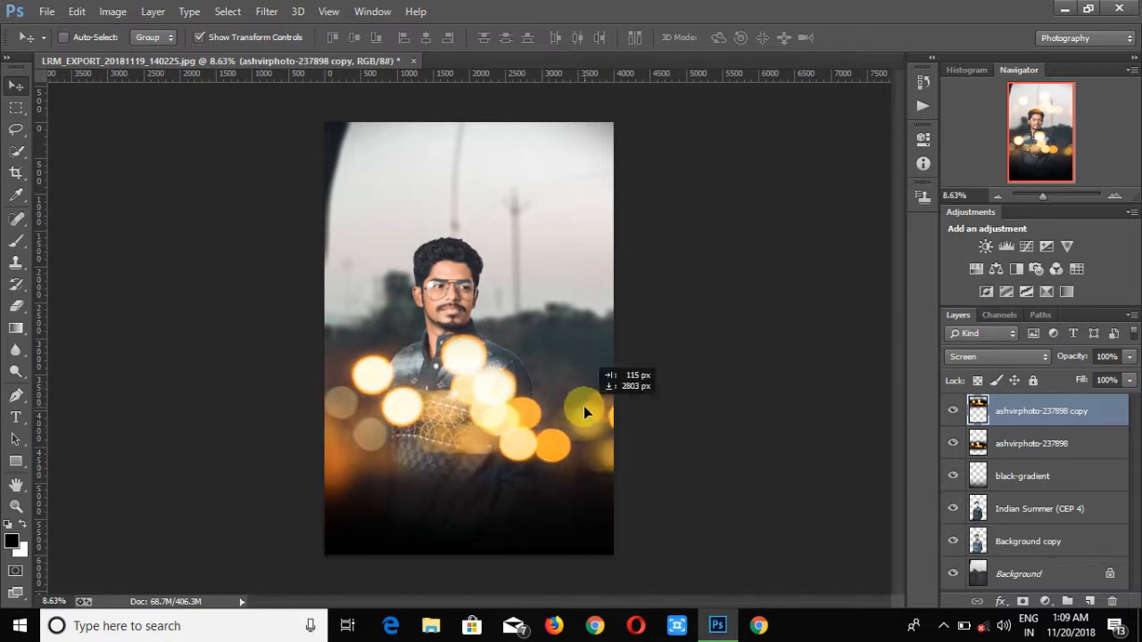
{"action": "left_click_drag", "start_coordinate": [1035, 411], "coordinate": [981, 507]}
{"action": "left_click_drag", "start_coordinate": [574, 389], "coordinate": [564, 235]}
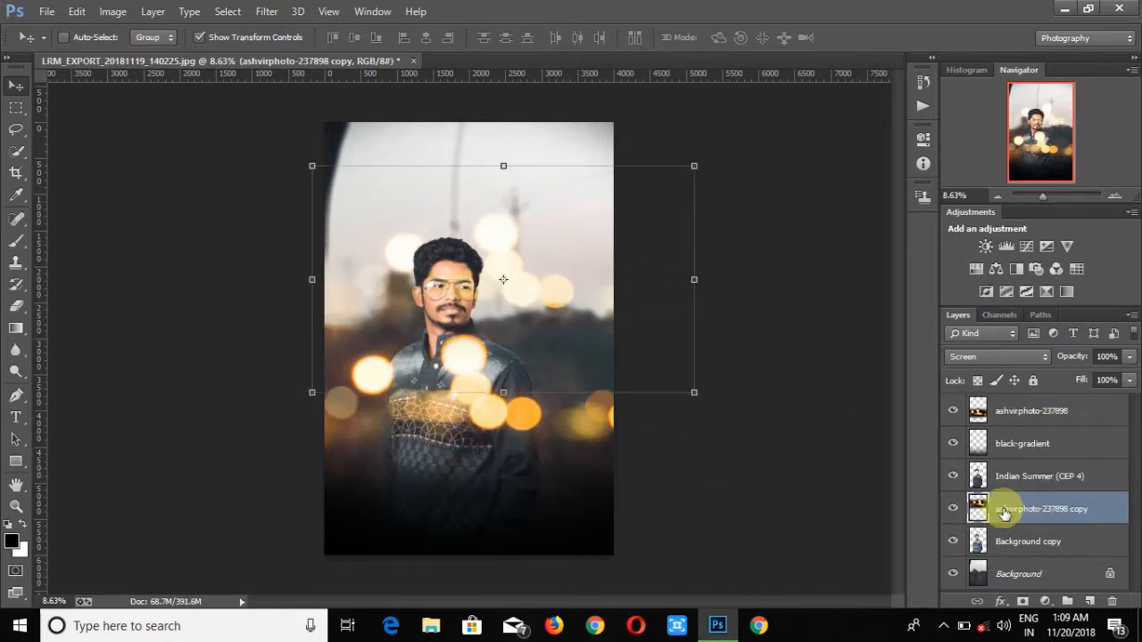
{"action": "left_click_drag", "start_coordinate": [1001, 509], "coordinate": [992, 565]}
{"action": "left_click_drag", "start_coordinate": [698, 397], "coordinate": [764, 421]}
{"action": "left_click_drag", "start_coordinate": [575, 338], "coordinate": [560, 264]}
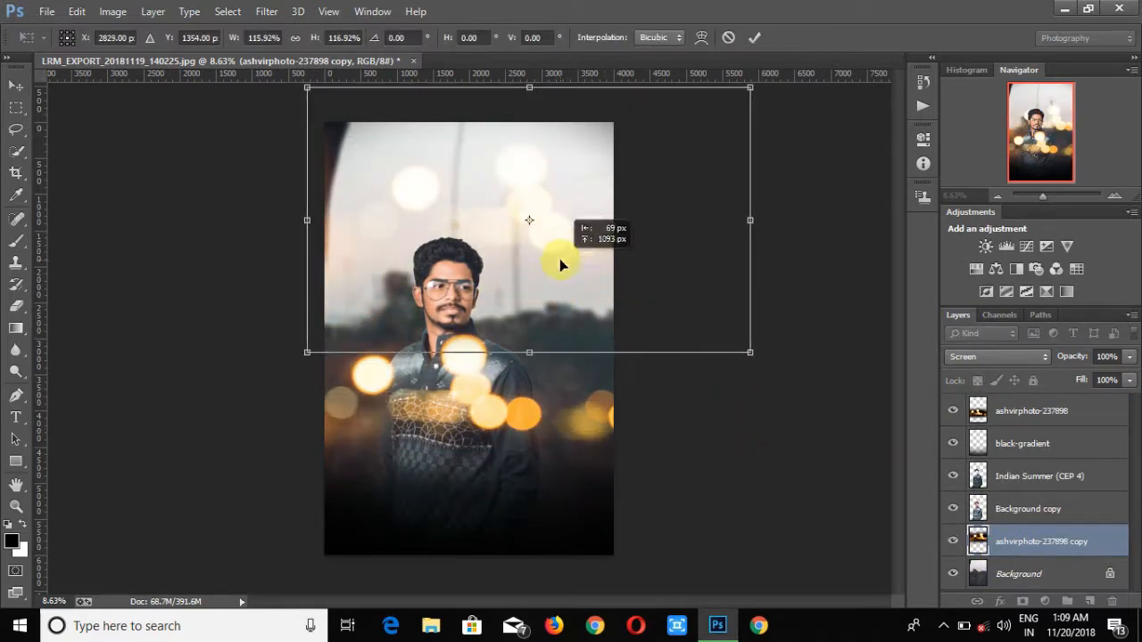
- Shift the front bokeh layer lower, reduce its fill, then delete the layer
{"action": "left_click", "coordinate": [1026, 410]}
{"action": "left_click_drag", "start_coordinate": [553, 410], "coordinate": [555, 465]}
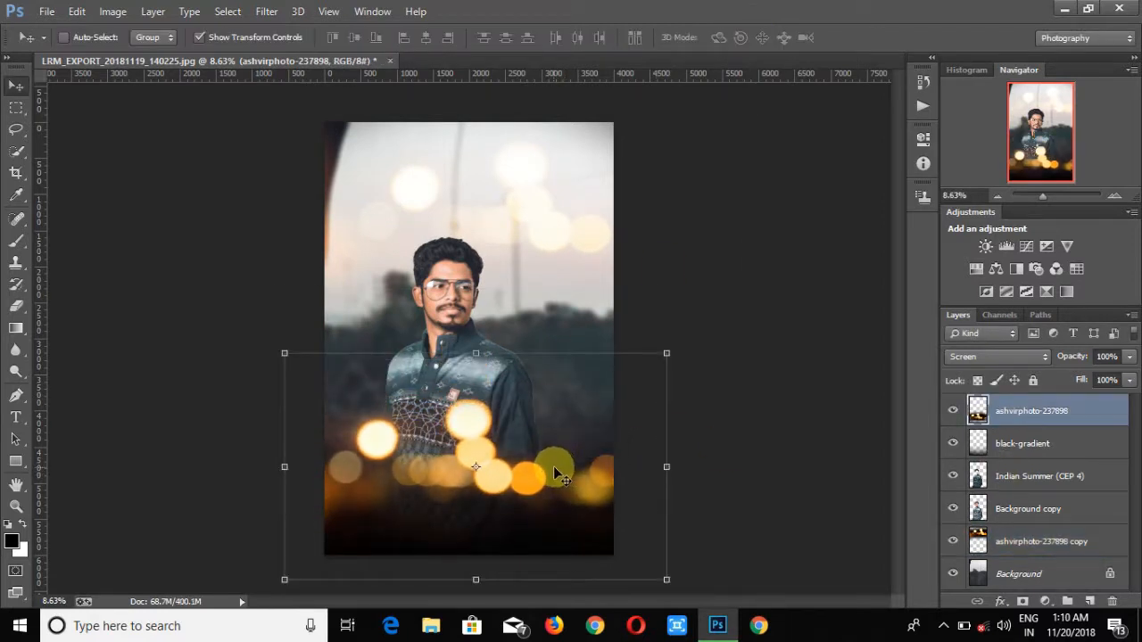
{"action": "left_click_drag", "start_coordinate": [1106, 381], "coordinate": [981, 377]}
{"action": "right_click", "coordinate": [1053, 410]}
{"action": "left_click", "coordinate": [722, 165]}
{"action": "left_click", "coordinate": [523, 244]}
- Enlarge the black-gradient layer with a transform and commit it
{"action": "right_click", "coordinate": [1001, 410]}
{"action": "left_click", "coordinate": [698, 150]}
{"action": "left_click", "coordinate": [714, 187]}
{"action": "left_click_drag", "start_coordinate": [597, 361], "coordinate": [788, 446]}
{"action": "right_click", "coordinate": [1039, 410]}
{"action": "left_click", "coordinate": [698, 169]}
{"action": "key", "text": "Return"}
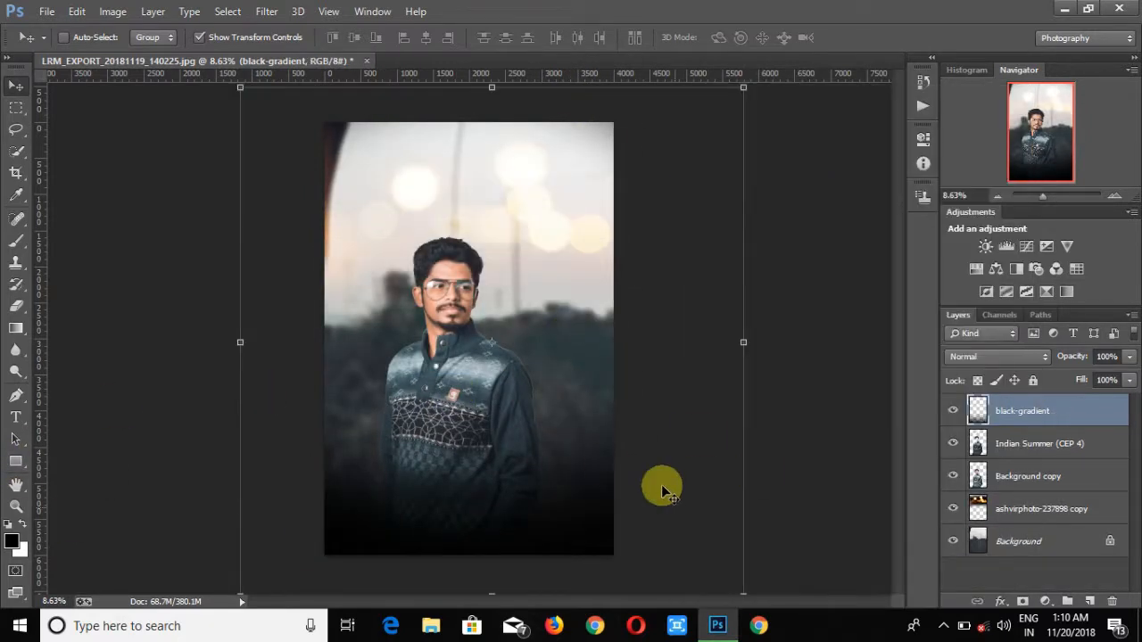
- Place a light-flare image, resize it, set its blend mode to Screen and position it beside the subject's neck
{"action": "left_click", "coordinate": [47, 10]}
{"action": "left_click", "coordinate": [96, 249]}
{"action": "left_click_drag", "start_coordinate": [533, 117], "coordinate": [541, 250]}
{"action": "left_click", "coordinate": [219, 257]}
{"action": "left_click", "coordinate": [415, 373]}
{"action": "left_click_drag", "start_coordinate": [465, 342], "coordinate": [492, 408]}
{"action": "left_click", "coordinate": [997, 356]}
{"action": "left_click", "coordinate": [970, 143]}
{"action": "left_click_drag", "start_coordinate": [467, 332], "coordinate": [510, 320]}
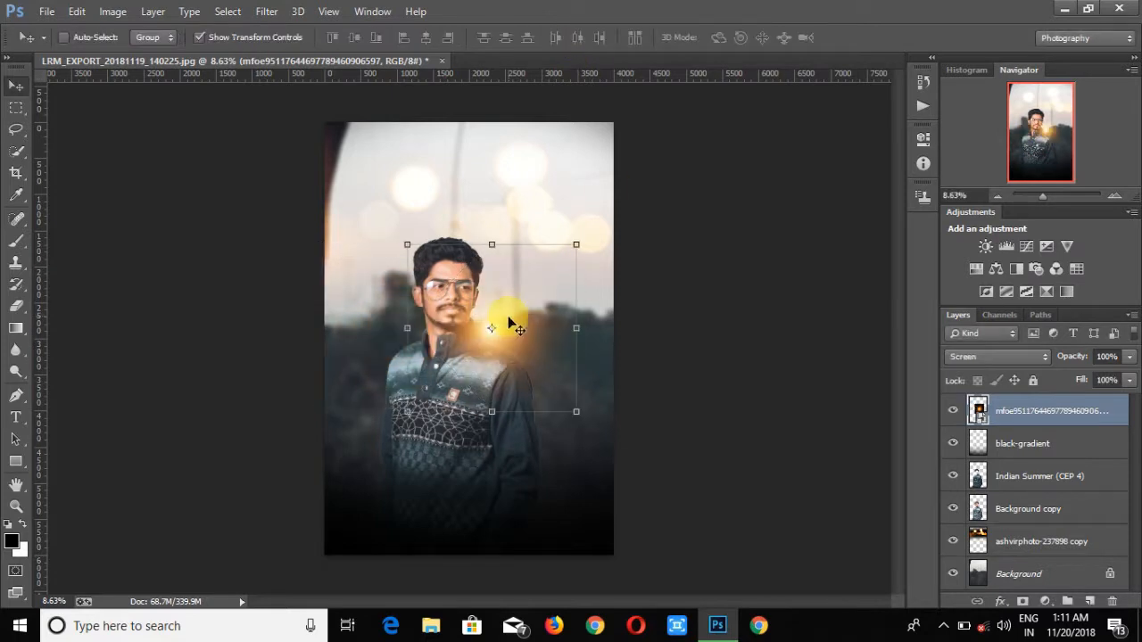
- Apply a Color Balance adjustment to the light-flare layer
{"action": "left_click", "coordinate": [113, 10]}
{"action": "left_click", "coordinate": [71, 301]}
{"action": "key", "text": "i"}
{"action": "left_click", "coordinate": [112, 11]}
{"action": "left_click", "coordinate": [331, 301]}
{"action": "left_click", "coordinate": [853, 178]}
{"action": "left_click", "coordinate": [112, 10]}
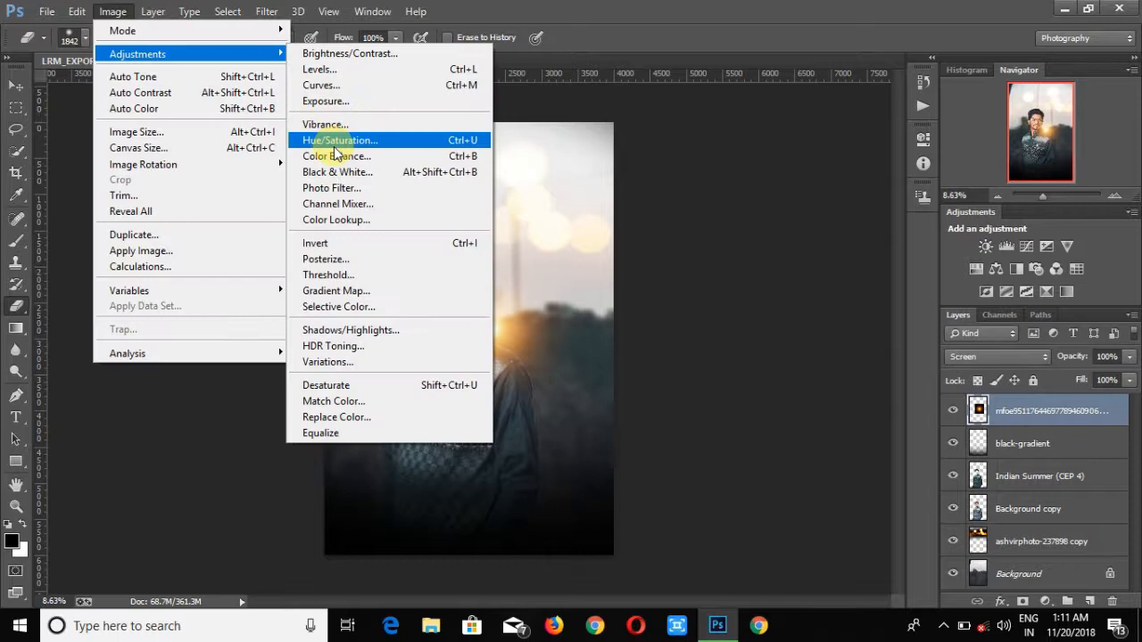
{"action": "left_click", "coordinate": [331, 161]}
{"action": "left_click_drag", "start_coordinate": [545, 156], "coordinate": [839, 153]}
{"action": "left_click", "coordinate": [1004, 198]}
- Desaturate the light-flare layer with a default Black & White adjustment
{"action": "left_click", "coordinate": [112, 10]}
{"action": "left_click", "coordinate": [324, 173]}
{"action": "left_click_drag", "start_coordinate": [545, 80], "coordinate": [898, 68]}
{"action": "left_click", "coordinate": [1061, 91]}
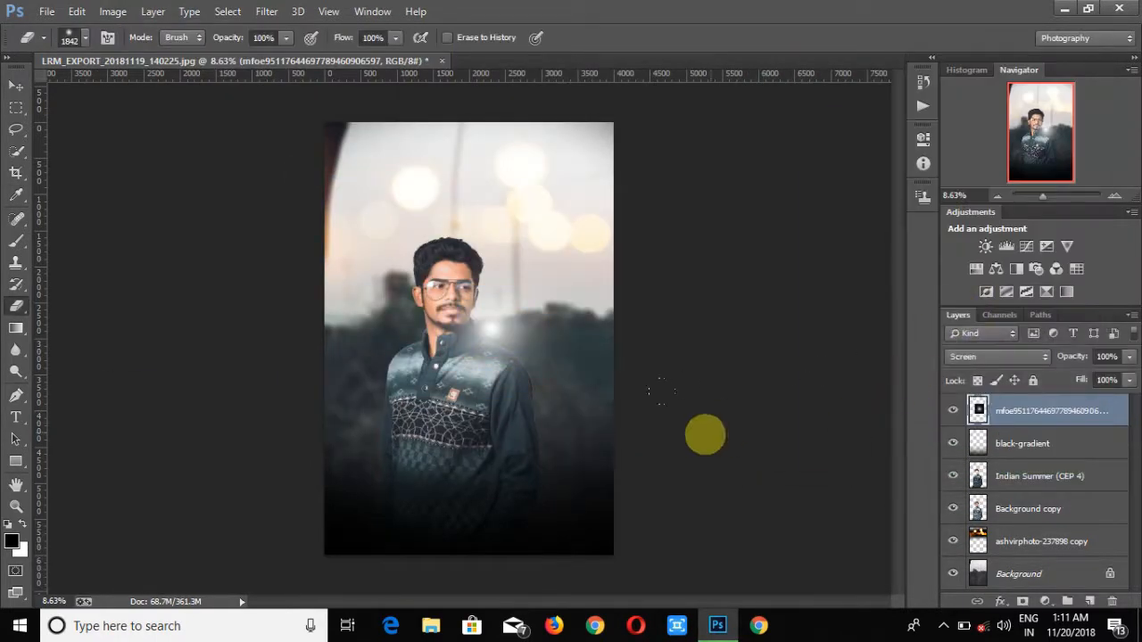
- Reposition and resize the light flare so it sits at the subject's neck and shoulder
{"action": "left_click", "coordinate": [16, 86]}
{"action": "left_click_drag", "start_coordinate": [491, 296], "coordinate": [499, 282]}
{"action": "left_click_drag", "start_coordinate": [569, 409], "coordinate": [523, 309]}
{"action": "left_click", "coordinate": [836, 375]}
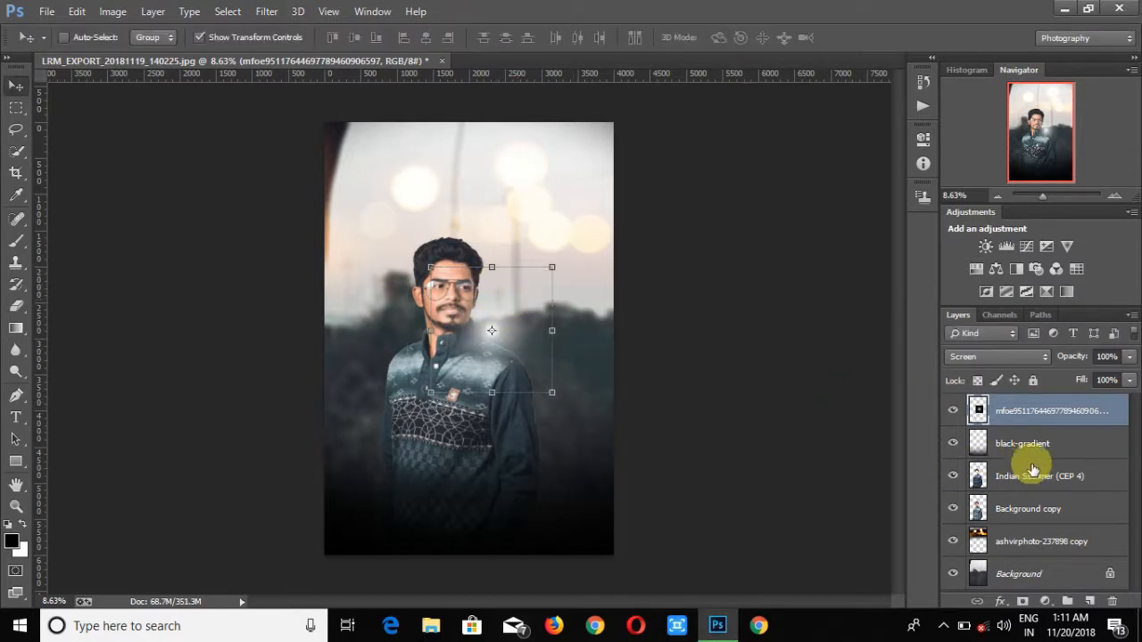
- Desaturate the bokeh overlay layer with a default Black & White adjustment
{"action": "left_click", "coordinate": [981, 538]}
{"action": "left_click", "coordinate": [112, 11]}
{"action": "mouse_move", "coordinate": [139, 53]}
{"action": "left_click", "coordinate": [335, 172]}
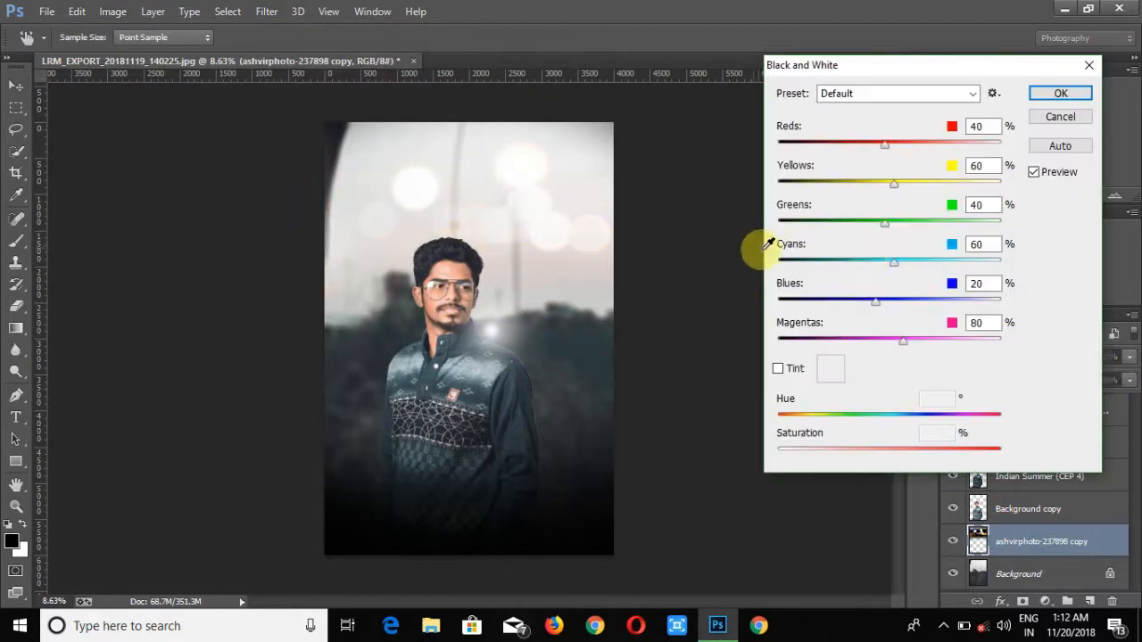
{"action": "left_click", "coordinate": [1051, 96]}
- Flatten the image, open the Camera Raw Filter and load a saved settings preset
{"action": "right_click", "coordinate": [999, 546]}
{"action": "left_click", "coordinate": [880, 441]}
{"action": "left_click", "coordinate": [267, 10]}
{"action": "left_click", "coordinate": [306, 107]}
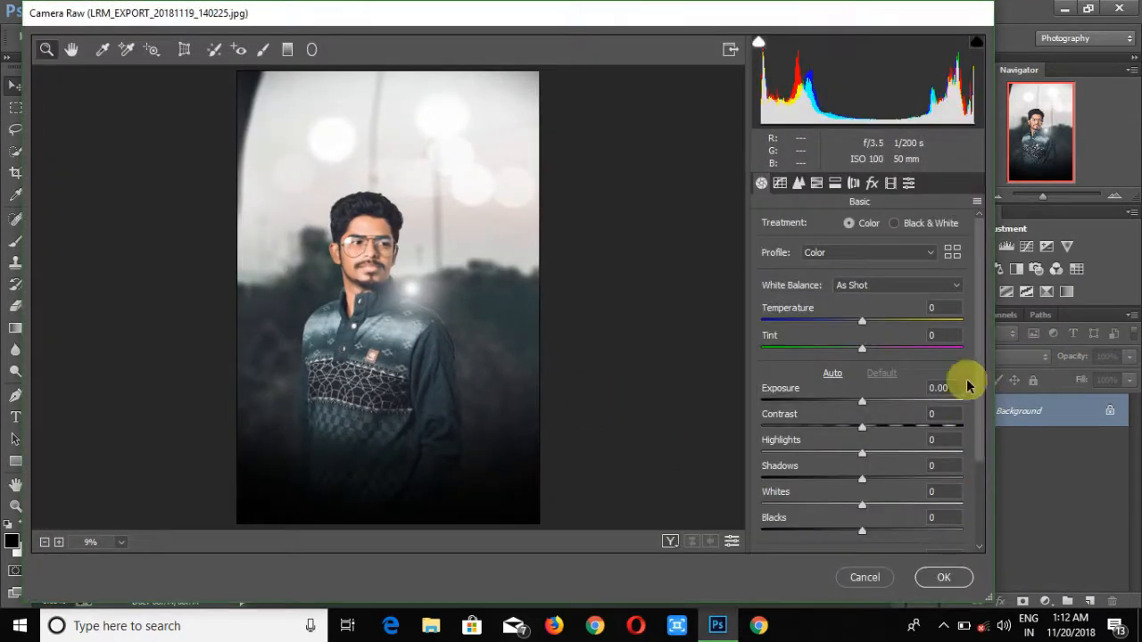
{"action": "left_click", "coordinate": [976, 200]}
{"action": "left_click", "coordinate": [946, 323]}
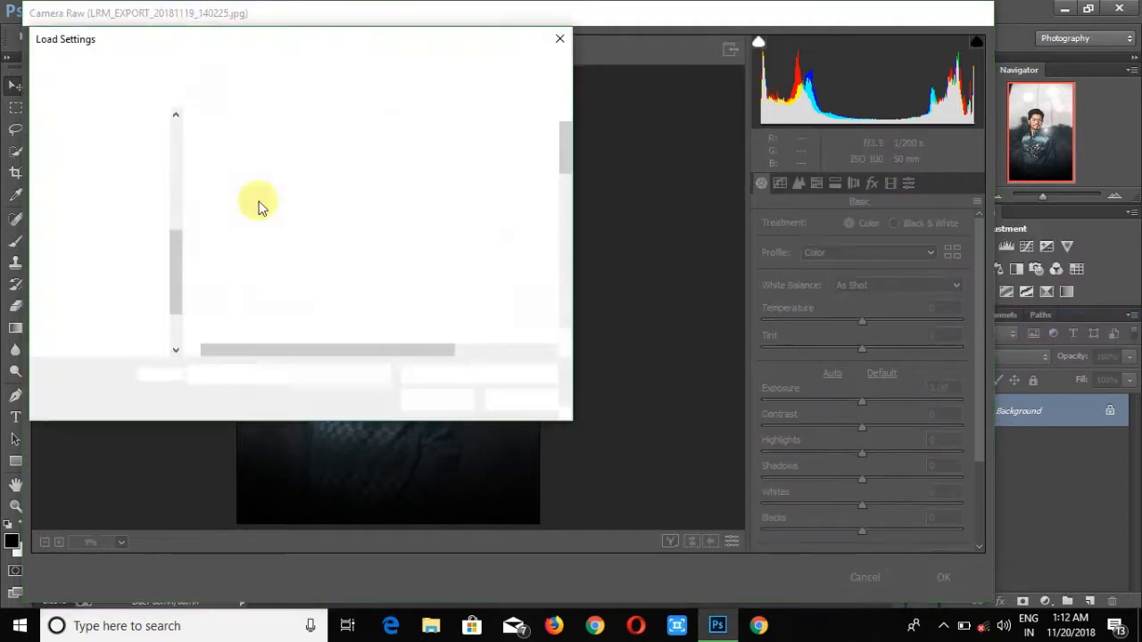
{"action": "scroll", "coordinate": [276, 214], "scroll_direction": "down", "scroll_amount": 10}
{"action": "double_click", "coordinate": [276, 211]}
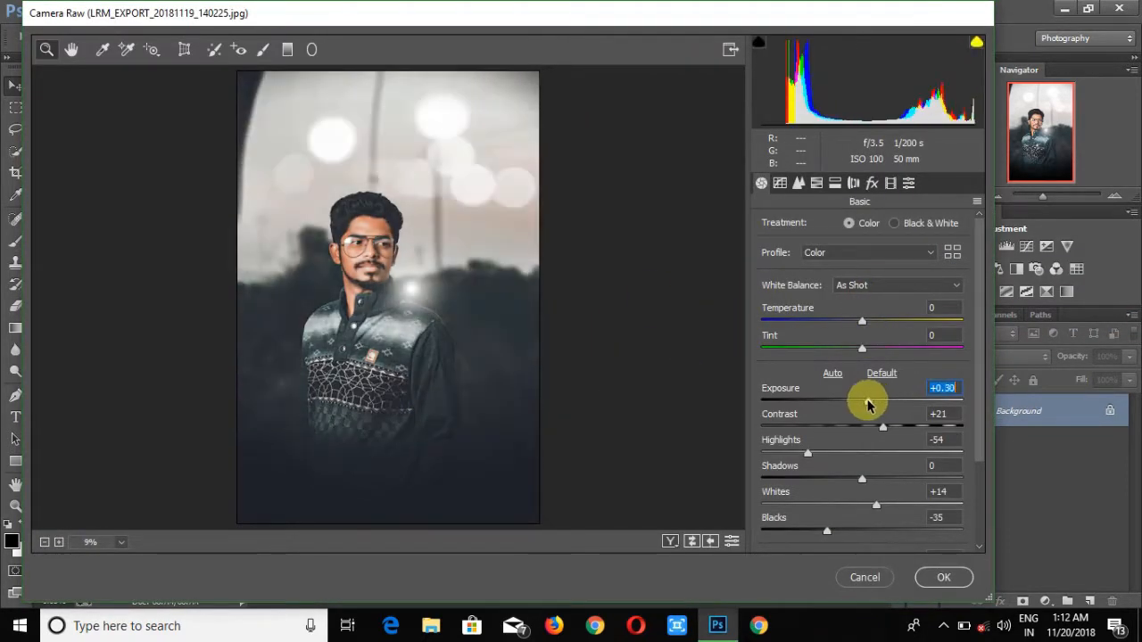
- Set the Camera Raw highlights to -29, adjust the dehaze slider and apply the filter
{"action": "left_click", "coordinate": [817, 183]}
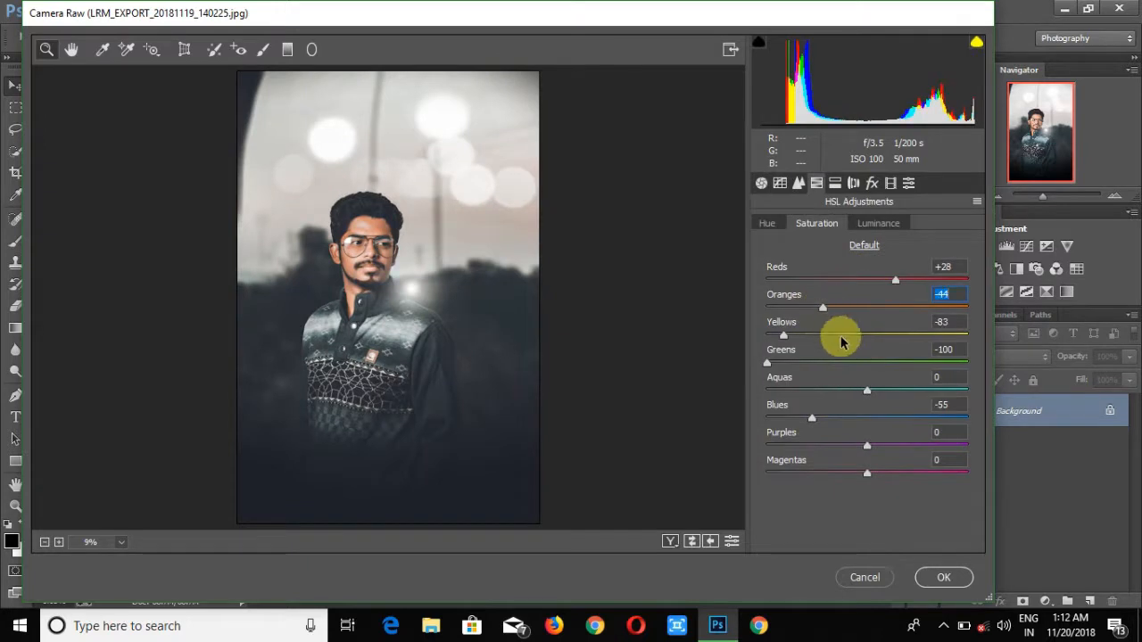
{"action": "left_click", "coordinate": [761, 183]}
{"action": "left_click_drag", "start_coordinate": [809, 372], "coordinate": [832, 372]}
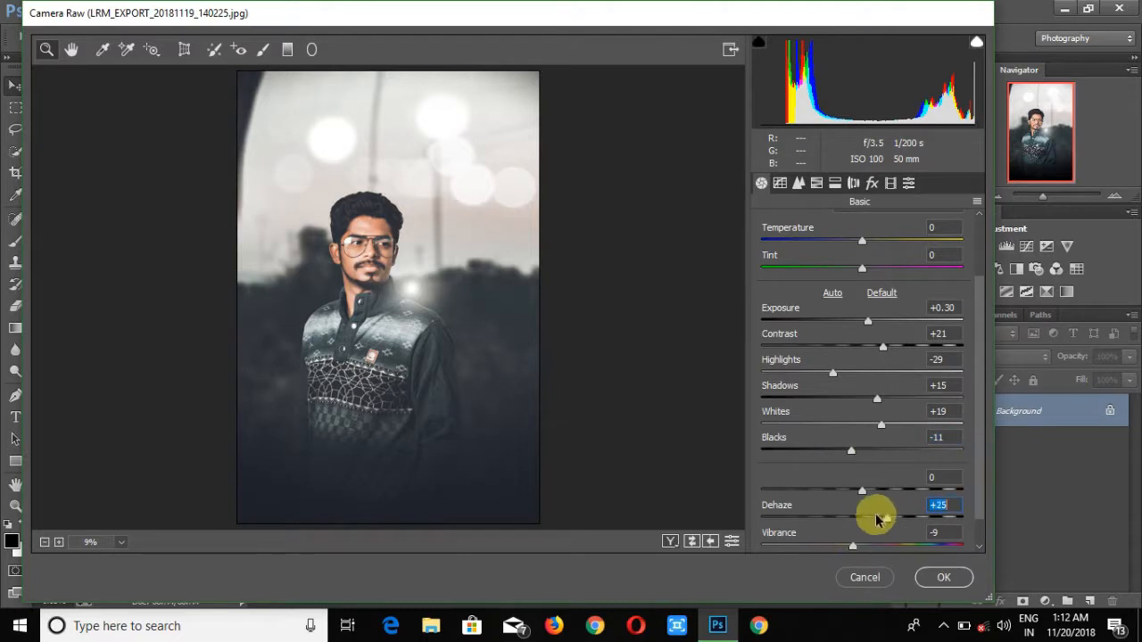
{"action": "left_click_drag", "start_coordinate": [877, 519], "coordinate": [868, 518]}
{"action": "left_click_drag", "start_coordinate": [862, 490], "coordinate": [867, 496]}
{"action": "left_click", "coordinate": [944, 578]}
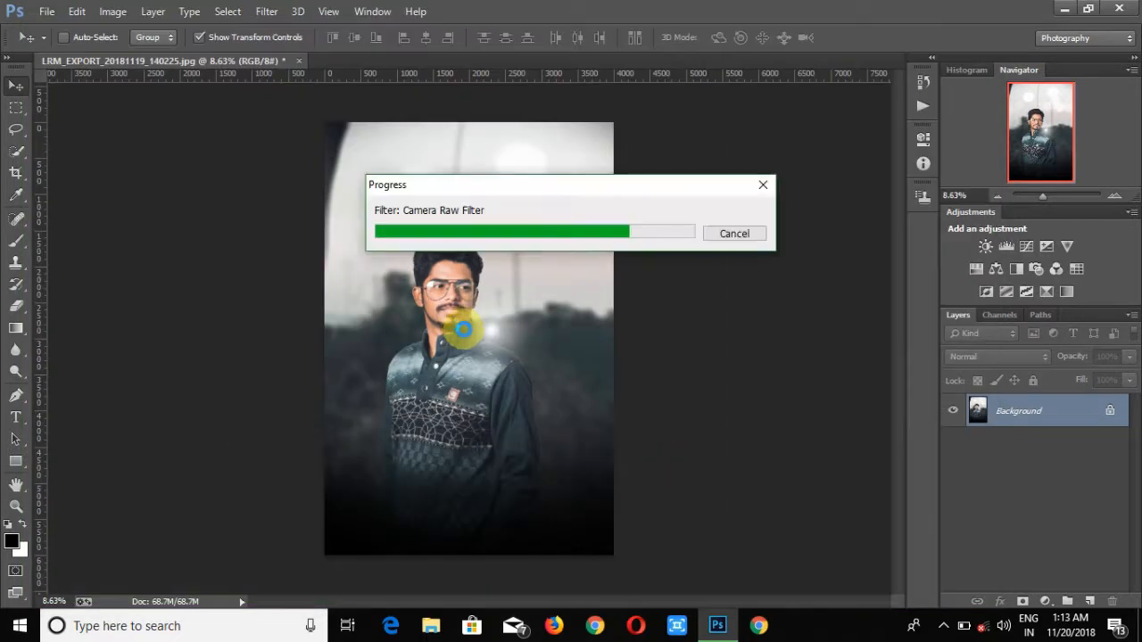
- Place the Untitled-1 logo file from the LOGO folder into the photo
{"action": "left_click_drag", "start_coordinate": [1042, 195], "coordinate": [1041, 199]}
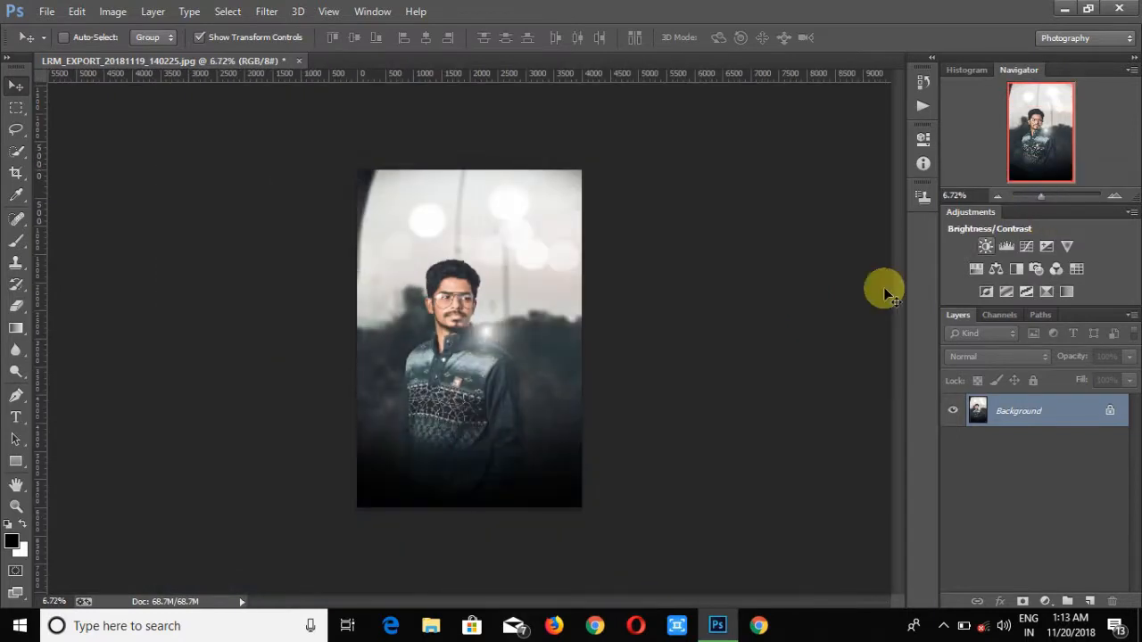
{"action": "left_click", "coordinate": [45, 12]}
{"action": "left_click", "coordinate": [54, 253]}
{"action": "left_click", "coordinate": [92, 311]}
{"action": "double_click", "coordinate": [398, 138]}
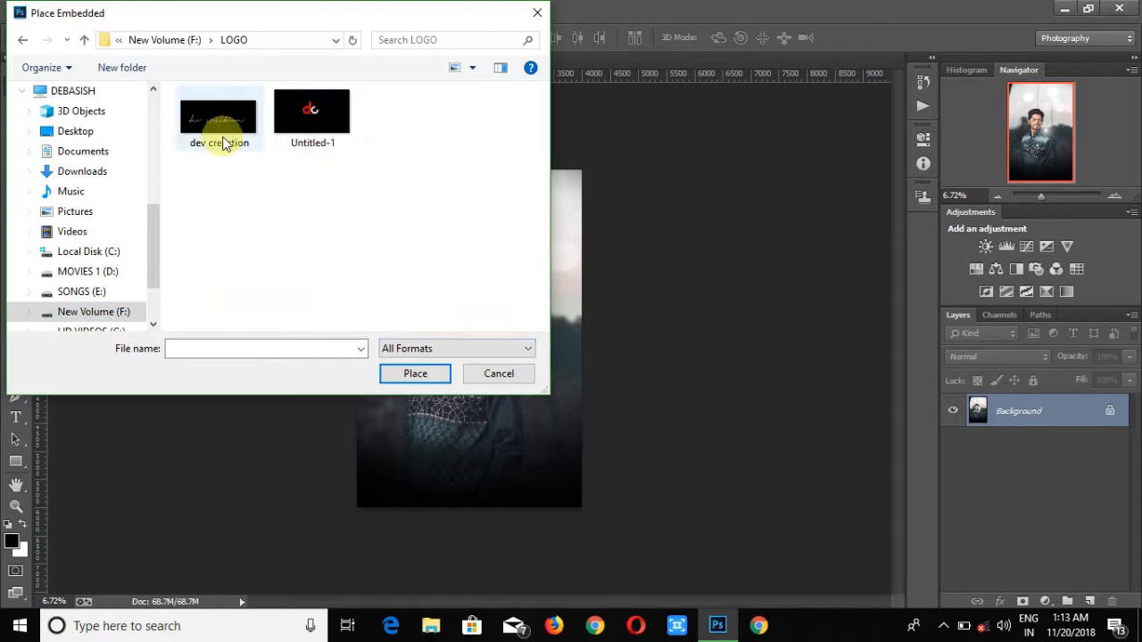
{"action": "left_click", "coordinate": [312, 120]}
{"action": "left_click", "coordinate": [416, 372]}
- Scale the logo down and move it into the photo's bottom-right corner
{"action": "left_click_drag", "start_coordinate": [1041, 197], "coordinate": [1046, 200]}
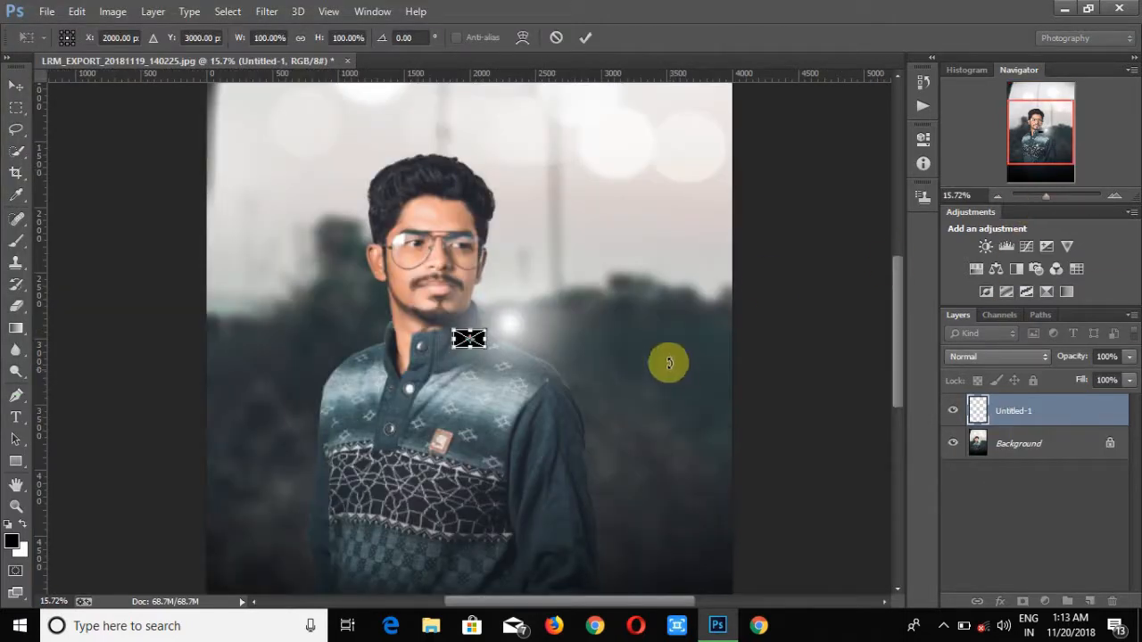
{"action": "scroll", "coordinate": [580, 268], "scroll_direction": "down", "scroll_amount": 3}
{"action": "left_click_drag", "start_coordinate": [486, 215], "coordinate": [610, 278]}
{"action": "left_click_drag", "start_coordinate": [1043, 196], "coordinate": [1040, 195]}
{"action": "left_click_drag", "start_coordinate": [523, 351], "coordinate": [565, 457]}
{"action": "mouse_move", "coordinate": [599, 526]}
{"action": "left_mouse_down"}
{"action": "mouse_move", "coordinate": [595, 535]}
{"action": "mouse_move", "coordinate": [609, 521]}
{"action": "left_mouse_up"}
{"action": "left_click_drag", "start_coordinate": [559, 465], "coordinate": [585, 508]}
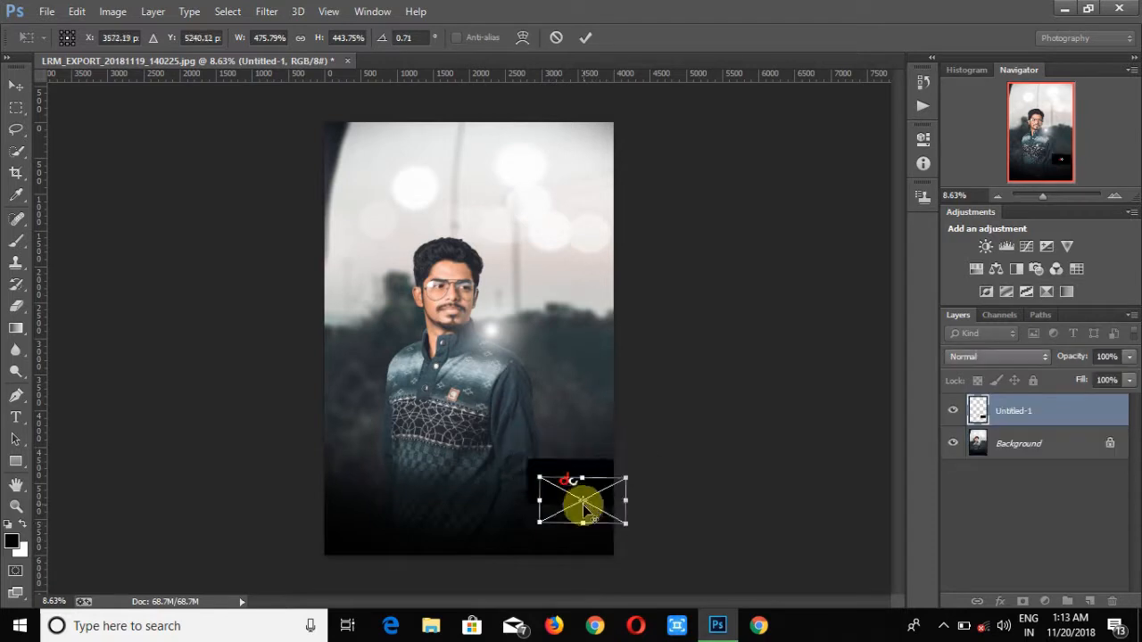
{"action": "left_click", "coordinate": [1046, 198]}
{"action": "scroll", "coordinate": [701, 369], "scroll_direction": "down", "scroll_amount": 3}
{"action": "left_click_drag", "start_coordinate": [737, 392], "coordinate": [772, 479]}
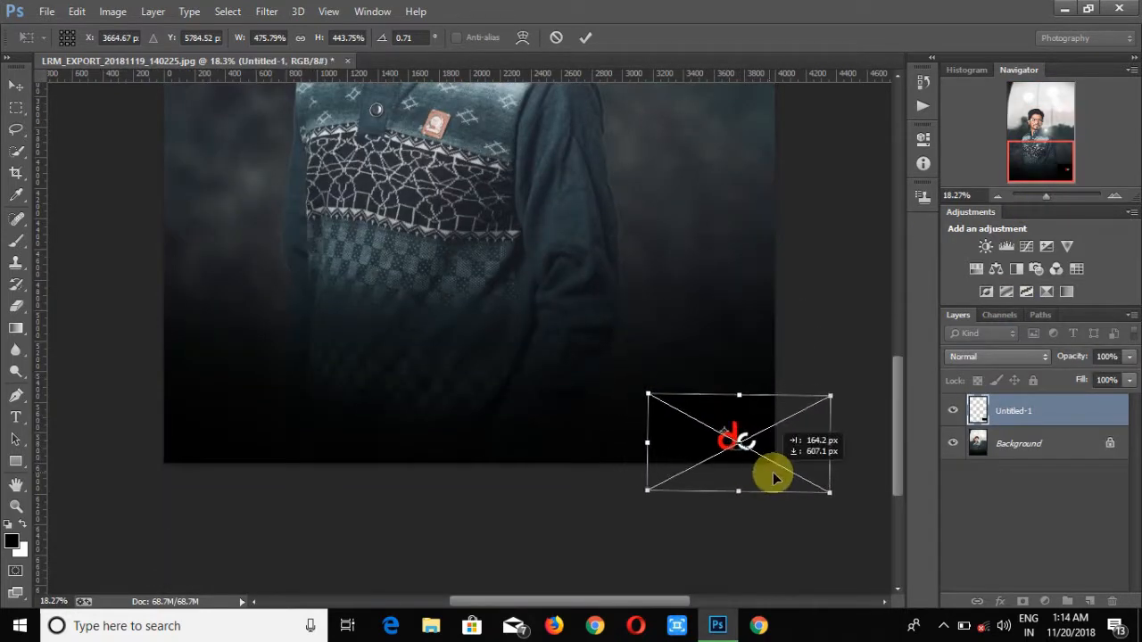
- Set the logo layer's blend mode to Screen and commit the placement
{"action": "left_click", "coordinate": [996, 355]}
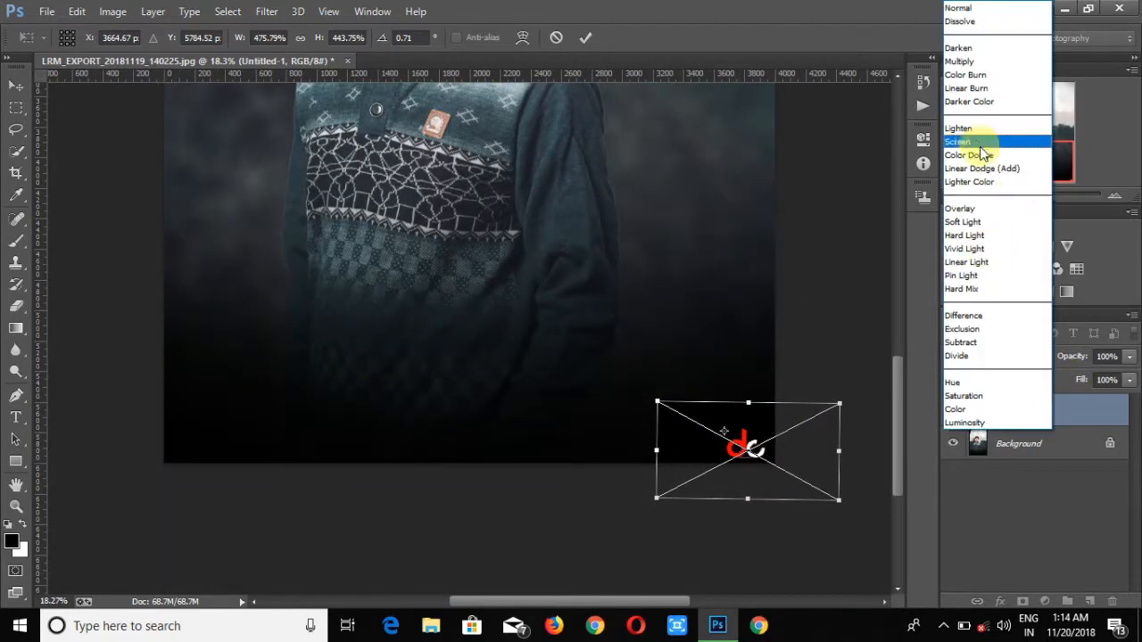
{"action": "left_click", "coordinate": [997, 144]}
{"action": "left_click", "coordinate": [585, 37]}
- Flatten the image and convert the Background into a regular layer
{"action": "left_click", "coordinate": [16, 305]}
{"action": "left_click_drag", "start_coordinate": [1046, 195], "coordinate": [1042, 199]}
{"action": "right_click", "coordinate": [1008, 441]}
{"action": "left_click", "coordinate": [1008, 389]}
{"action": "double_click", "coordinate": [1063, 409]}
{"action": "left_click", "coordinate": [705, 195]}
- Add a 3 px Stroke layer style positioned Inside to the layer
{"action": "double_click", "coordinate": [1026, 411]}
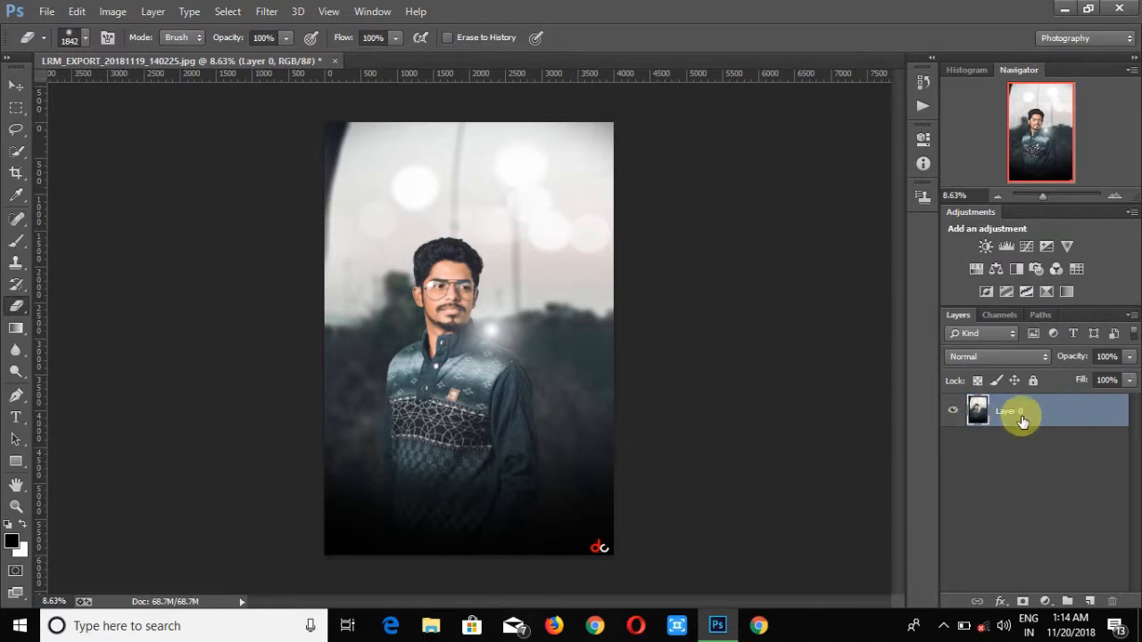
{"action": "double_click", "coordinate": [1021, 416]}
{"action": "left_click", "coordinate": [344, 201]}
{"action": "left_click_drag", "start_coordinate": [446, 87], "coordinate": [889, 148]}
{"action": "left_click", "coordinate": [931, 314]}
{"action": "left_click", "coordinate": [360, 377]}
{"action": "left_click", "coordinate": [737, 136]}
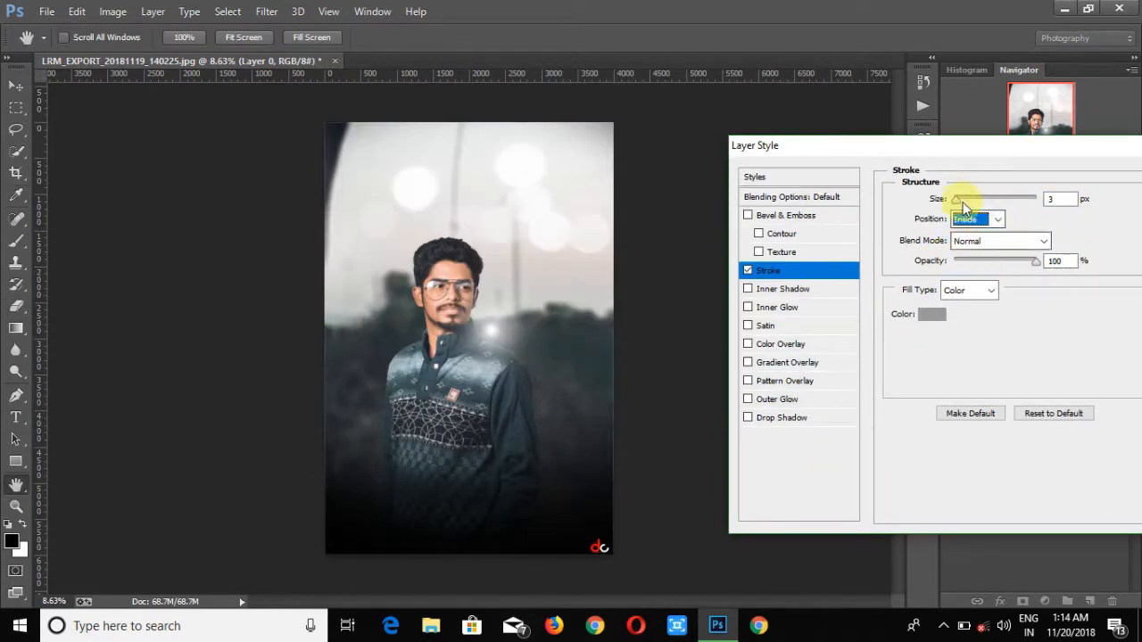
{"action": "left_click_drag", "start_coordinate": [1069, 153], "coordinate": [973, 168]}
{"action": "left_click", "coordinate": [1112, 188]}
- Flatten the image and save it as a maximum-quality JPEG named LRM_EXPORT_20181119_140225fff
{"action": "right_click", "coordinate": [1043, 409]}
{"action": "left_click", "coordinate": [746, 510]}
{"action": "left_click", "coordinate": [46, 10]}
{"action": "left_click", "coordinate": [67, 164]}
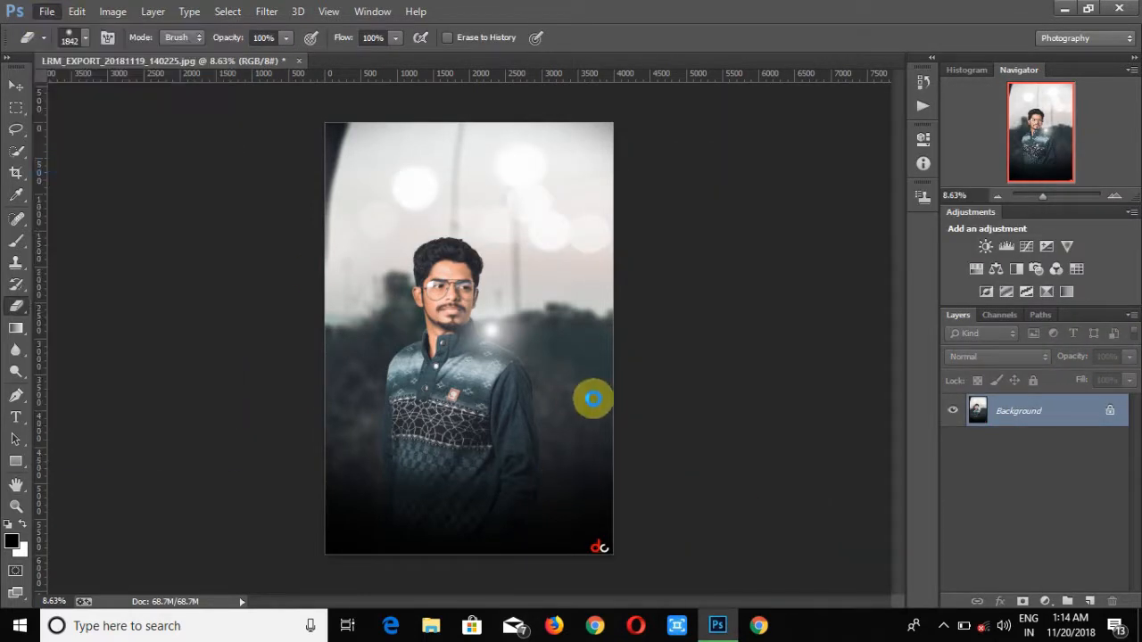
{"action": "left_click", "coordinate": [415, 484]}
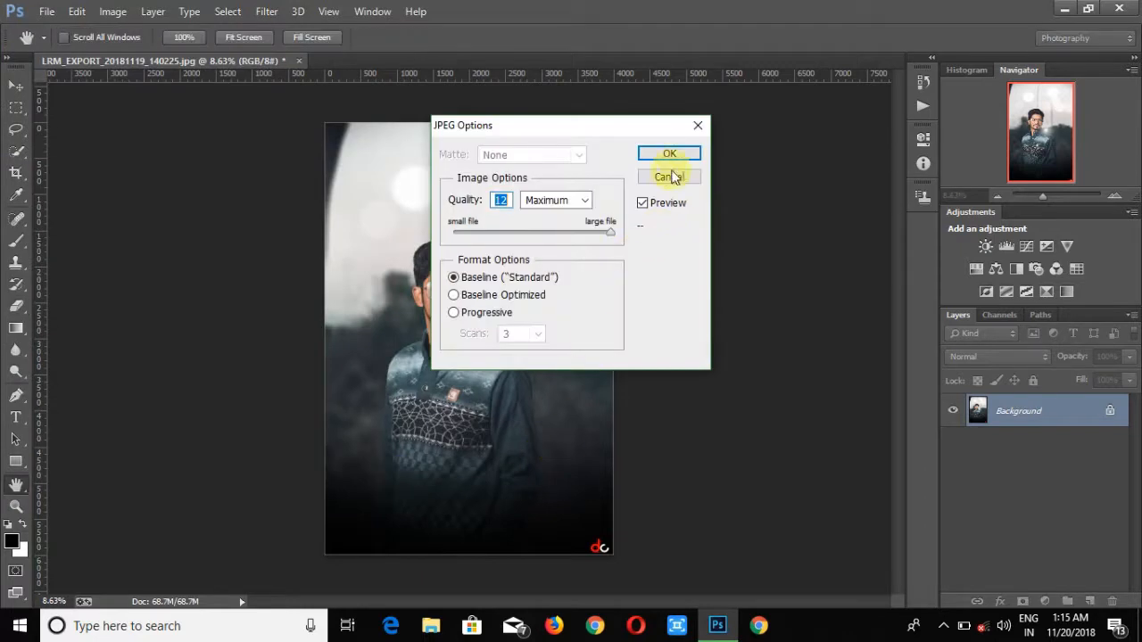
{"action": "left_click", "coordinate": [677, 153]}
{"action": "key", "text": "e"}
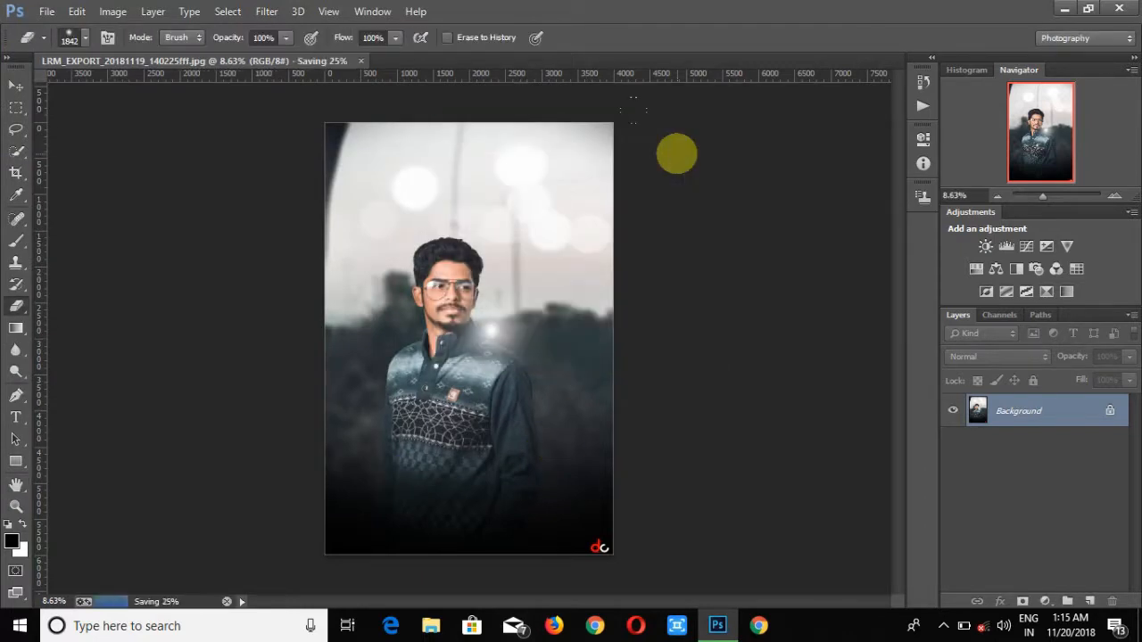
- Close the edited photo document
{"action": "left_click", "coordinate": [44, 13]}
{"action": "left_click", "coordinate": [68, 47]}
{"action": "left_click", "coordinate": [307, 266]}
{"action": "left_click", "coordinate": [482, 372]}
- Create a new document from the Web preset
{"action": "left_click", "coordinate": [46, 11]}
{"action": "left_click", "coordinate": [45, 27]}
{"action": "left_click", "coordinate": [482, 193]}
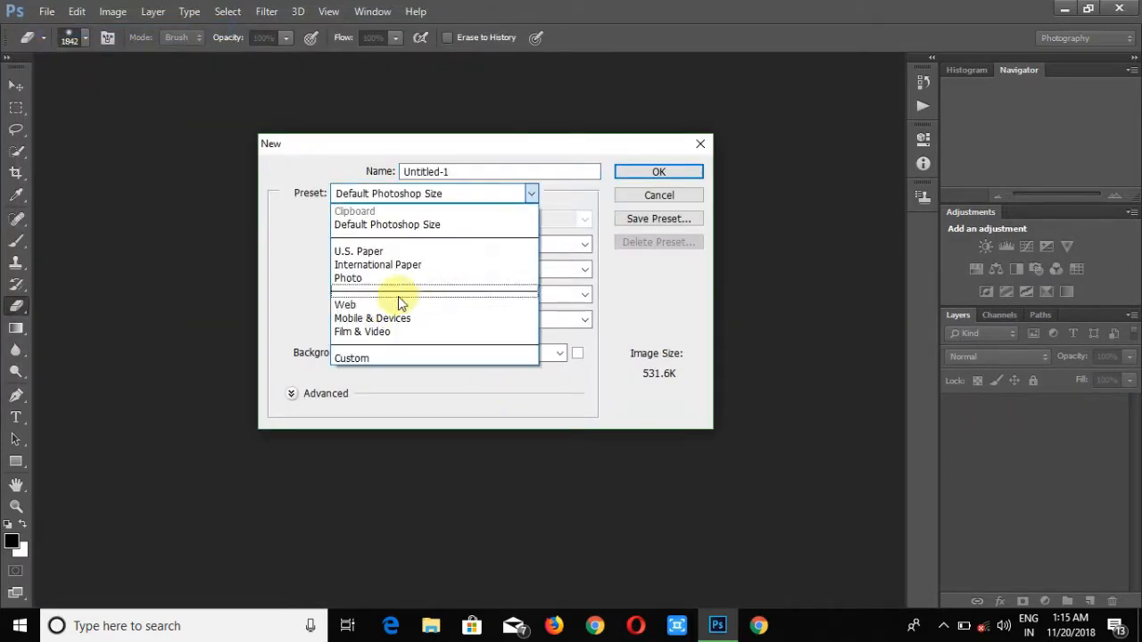
{"action": "left_click", "coordinate": [401, 301]}
{"action": "left_click", "coordinate": [503, 219]}
{"action": "left_click", "coordinate": [462, 291]}
{"action": "left_click", "coordinate": [665, 173]}
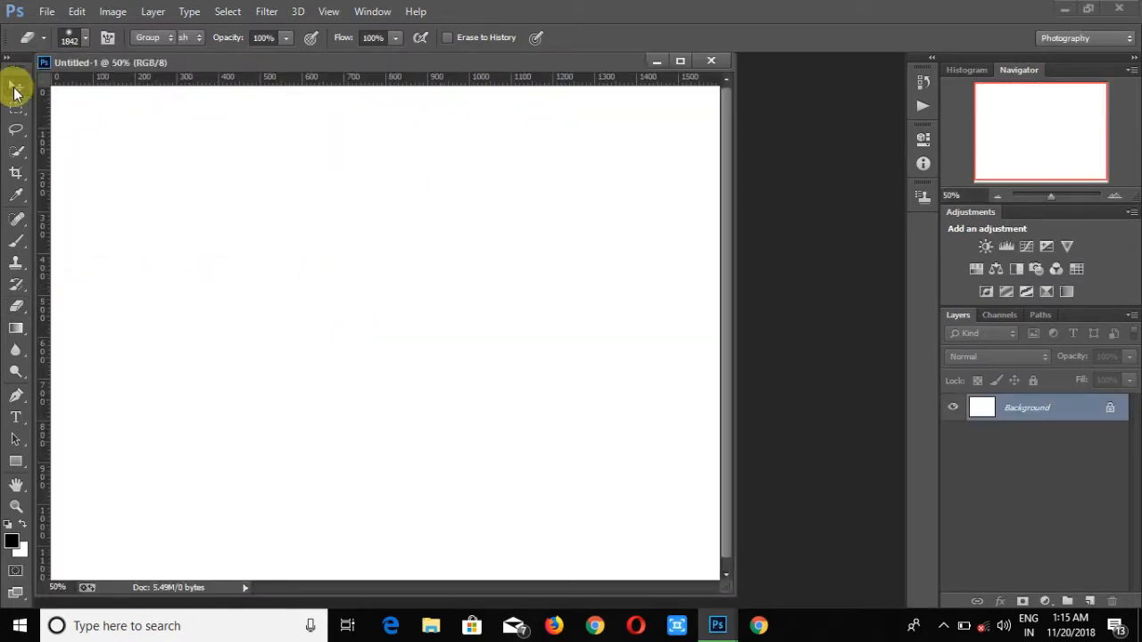
- Fill the new canvas with dark grey using the Paint Bucket tool
{"action": "left_click", "coordinate": [15, 90]}
{"action": "left_click", "coordinate": [16, 350]}
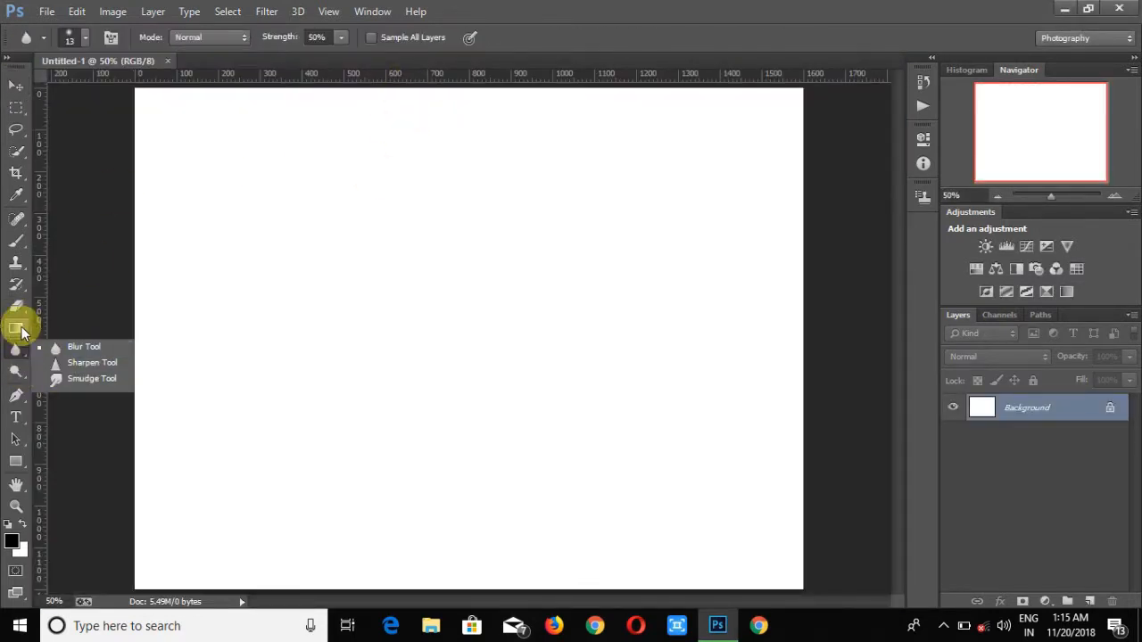
{"action": "left_click", "coordinate": [21, 332]}
{"action": "left_click", "coordinate": [89, 341]}
{"action": "left_click", "coordinate": [12, 540]}
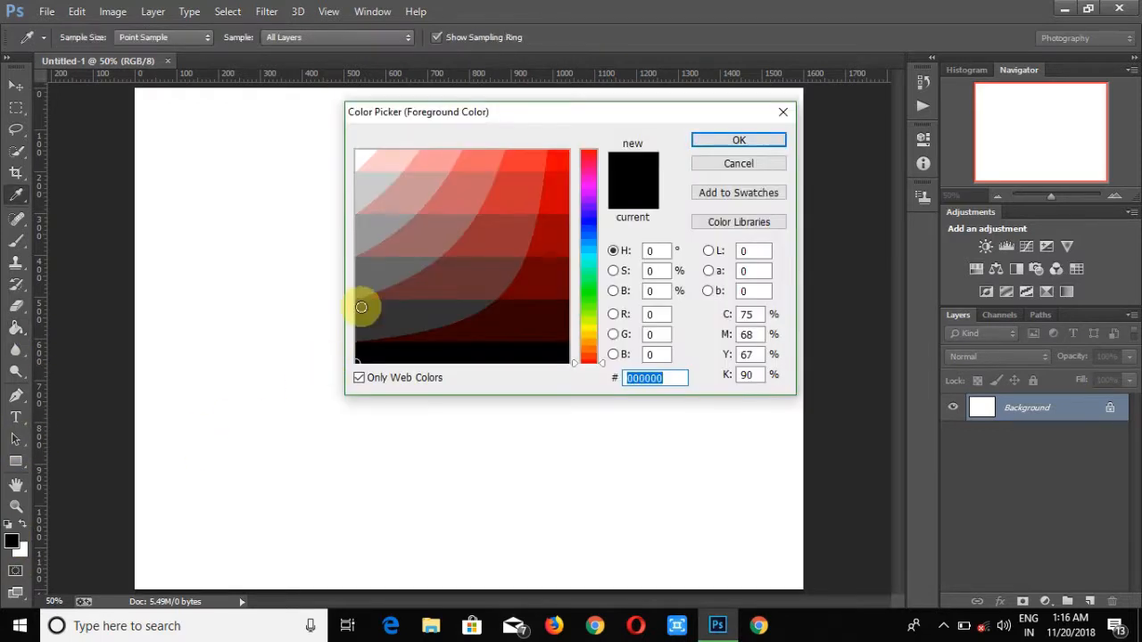
{"action": "key", "text": "Return"}
{"action": "left_click", "coordinate": [357, 365]}
- Place the original unedited photo on the canvas's left half and rasterize it
{"action": "left_click", "coordinate": [46, 11]}
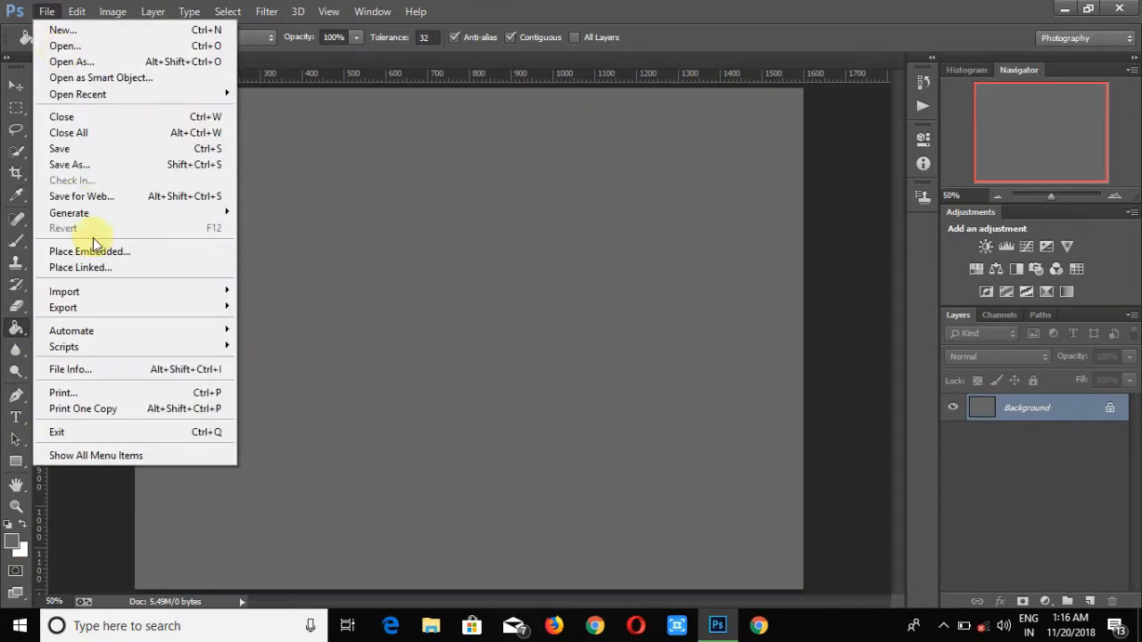
{"action": "left_click", "coordinate": [214, 249]}
{"action": "left_click", "coordinate": [312, 266]}
{"action": "scroll", "coordinate": [320, 258], "scroll_direction": "down", "scroll_amount": 10}
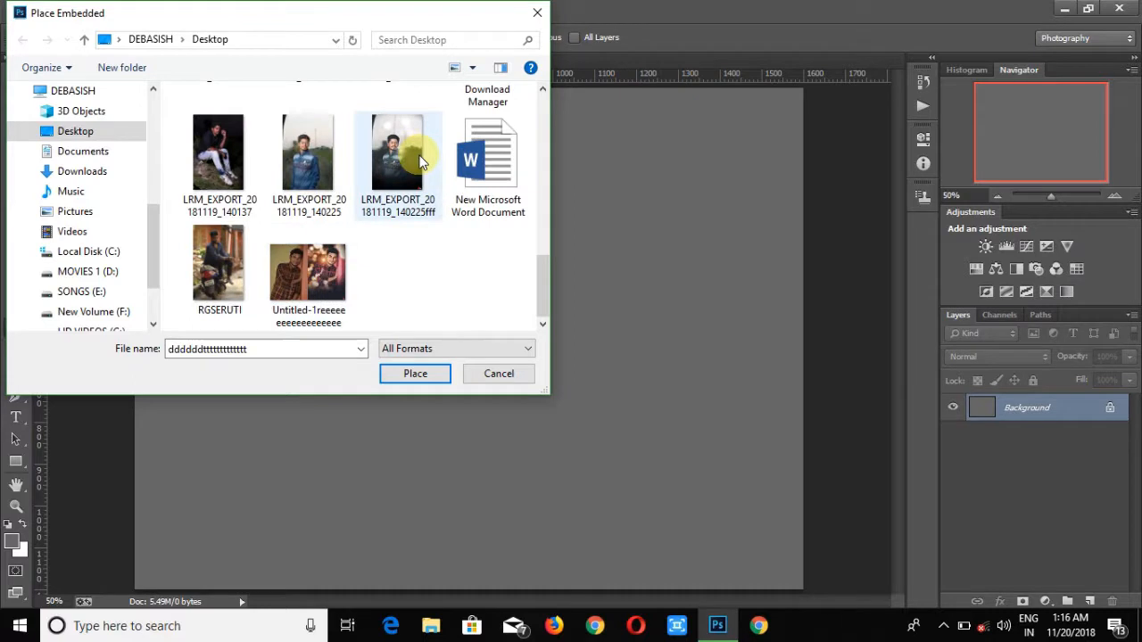
{"action": "left_click", "coordinate": [412, 372]}
{"action": "left_click_drag", "start_coordinate": [410, 370], "coordinate": [364, 331]}
{"action": "left_click", "coordinate": [523, 337]}
{"action": "left_click", "coordinate": [224, 229]}
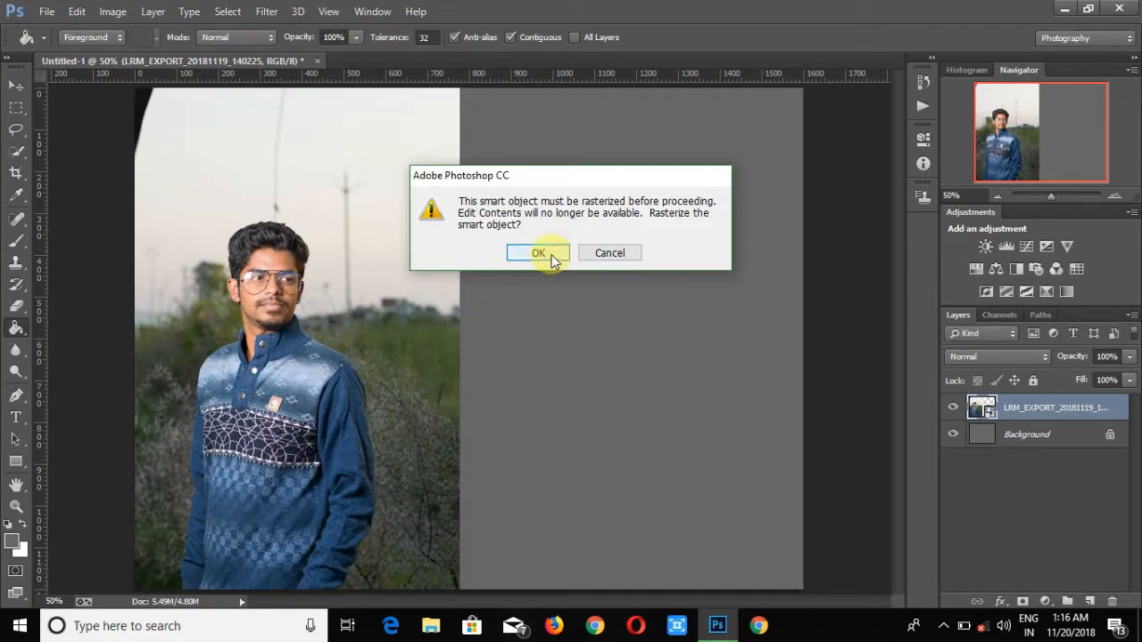
{"action": "left_click", "coordinate": [535, 250]}
- Place the edited LRM_EXPORT_20181119_140225fff photo on the canvas's right half
{"action": "left_click", "coordinate": [46, 11]}
{"action": "left_click", "coordinate": [214, 250]}
{"action": "scroll", "coordinate": [454, 284], "scroll_direction": "down", "scroll_amount": 5}
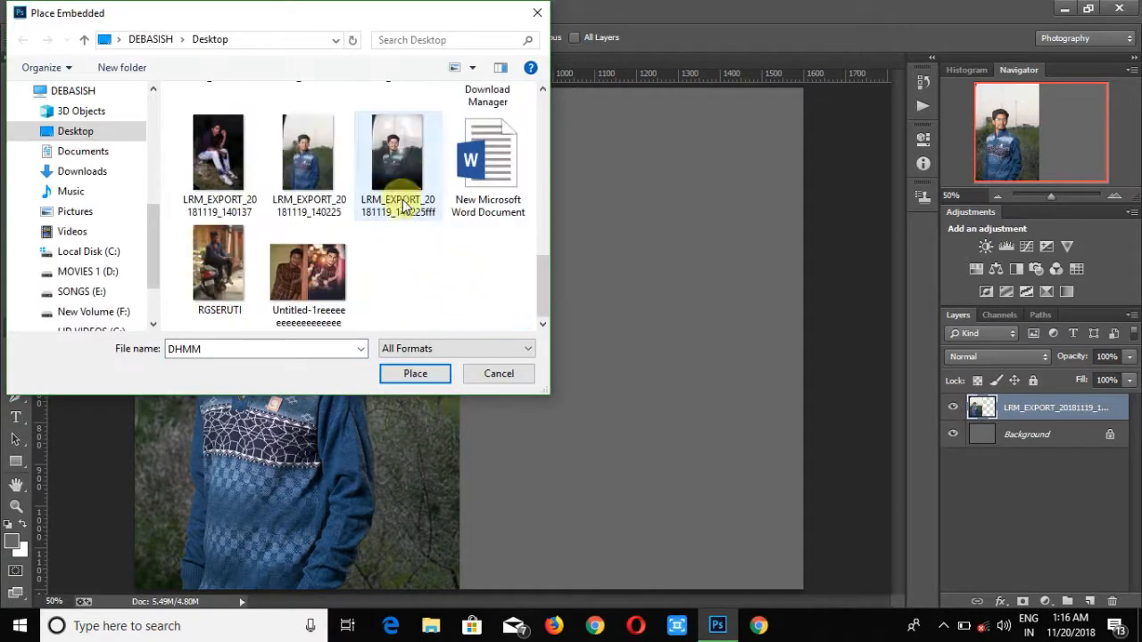
{"action": "left_click", "coordinate": [395, 205]}
{"action": "left_click", "coordinate": [409, 369]}
{"action": "left_click_drag", "start_coordinate": [437, 366], "coordinate": [668, 330]}
{"action": "left_click_drag", "start_coordinate": [1051, 195], "coordinate": [1050, 199]}
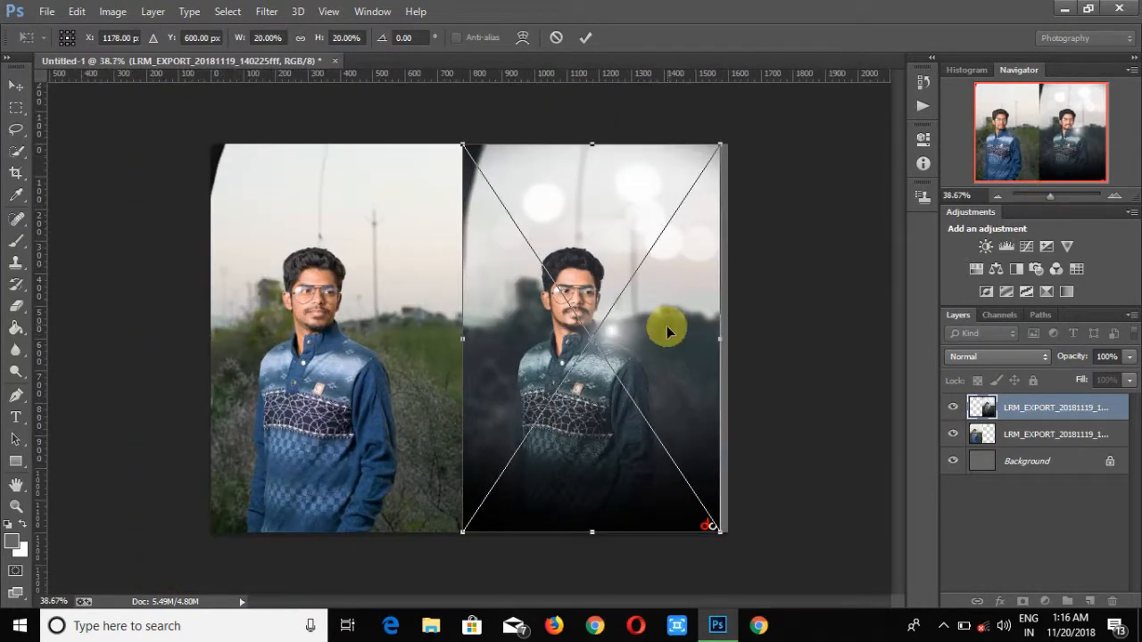
{"action": "double_click", "coordinate": [609, 242]}
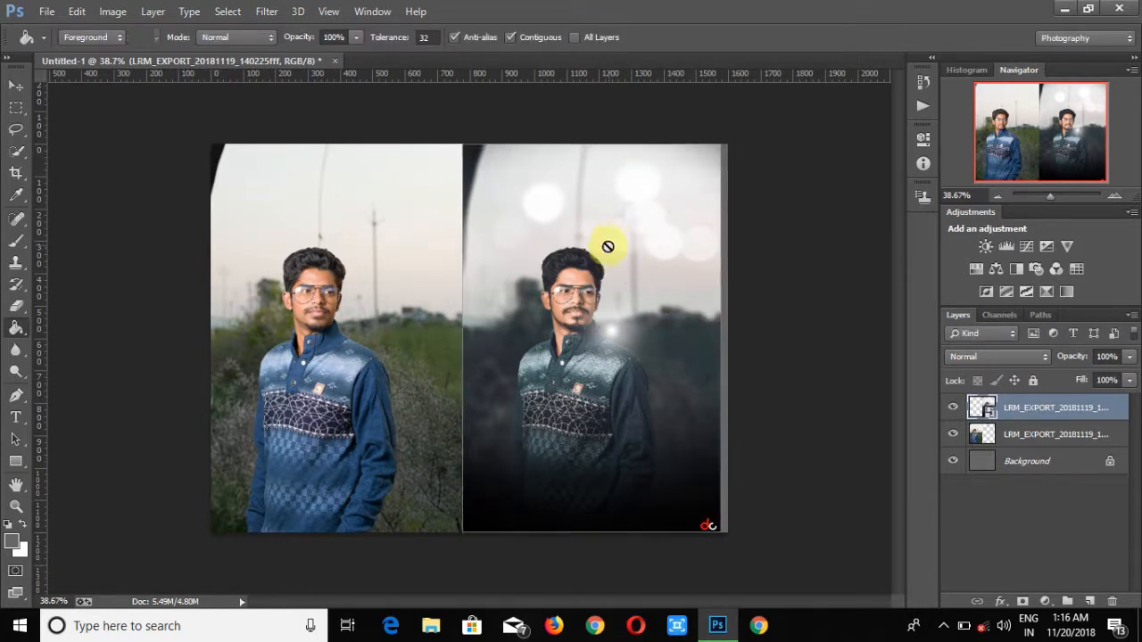
- Crop the canvas to fit the two side-by-side photos
{"action": "left_click", "coordinate": [13, 171]}
{"action": "left_click_drag", "start_coordinate": [727, 146], "coordinate": [723, 149]}
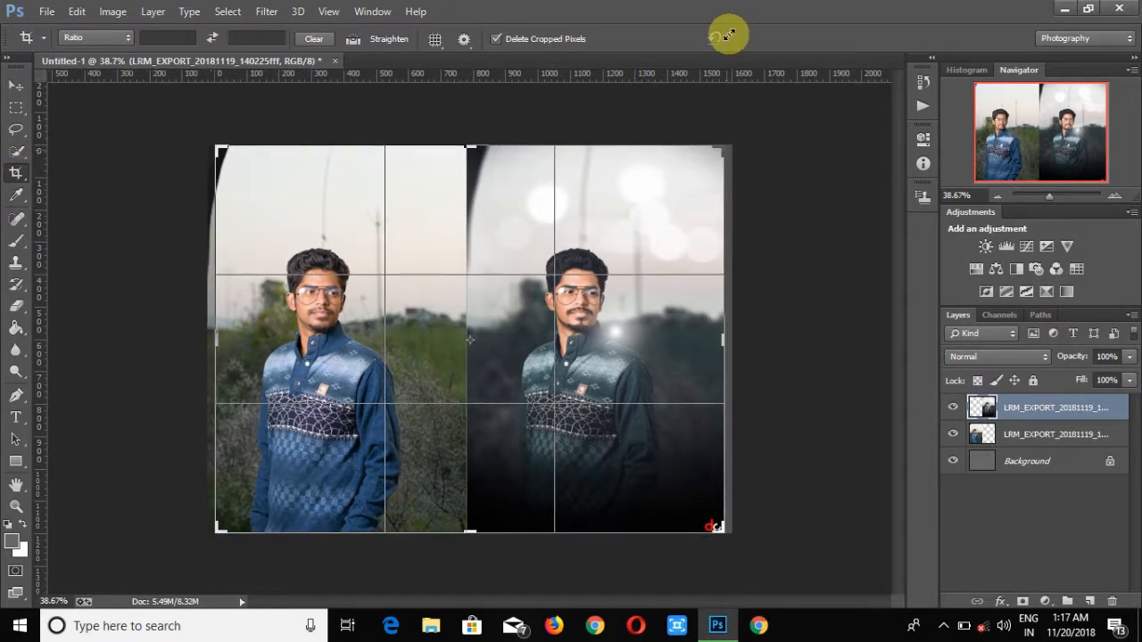
{"action": "key", "text": "Return"}
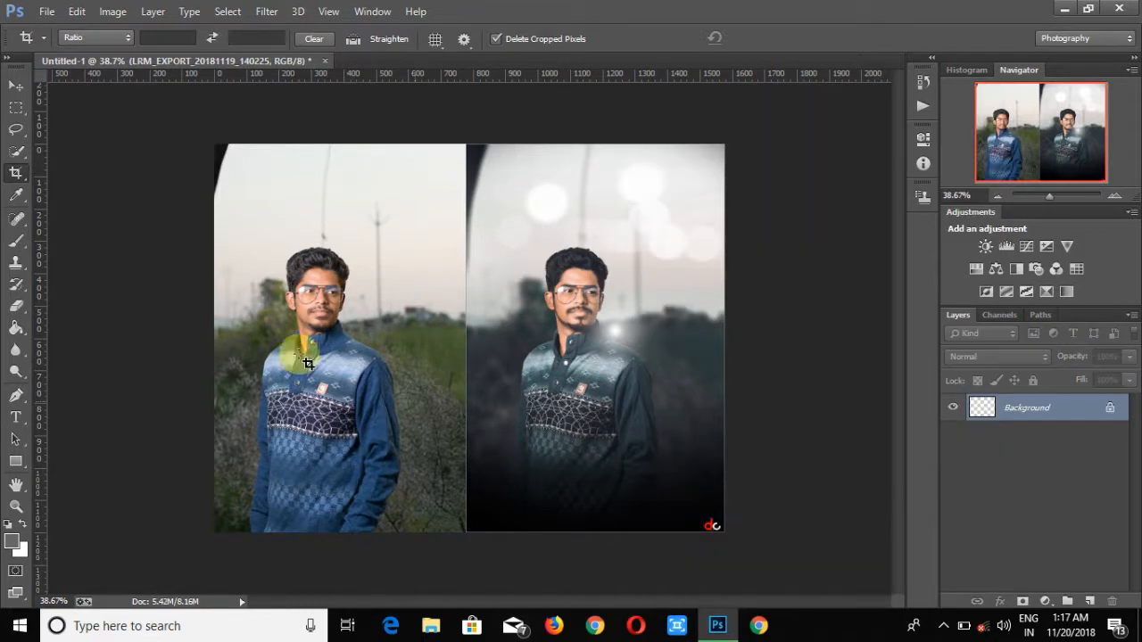
- Place the photoshop-logo-png-7256 image into the comparison
{"action": "left_click", "coordinate": [45, 12]}
{"action": "left_click", "coordinate": [71, 247]}
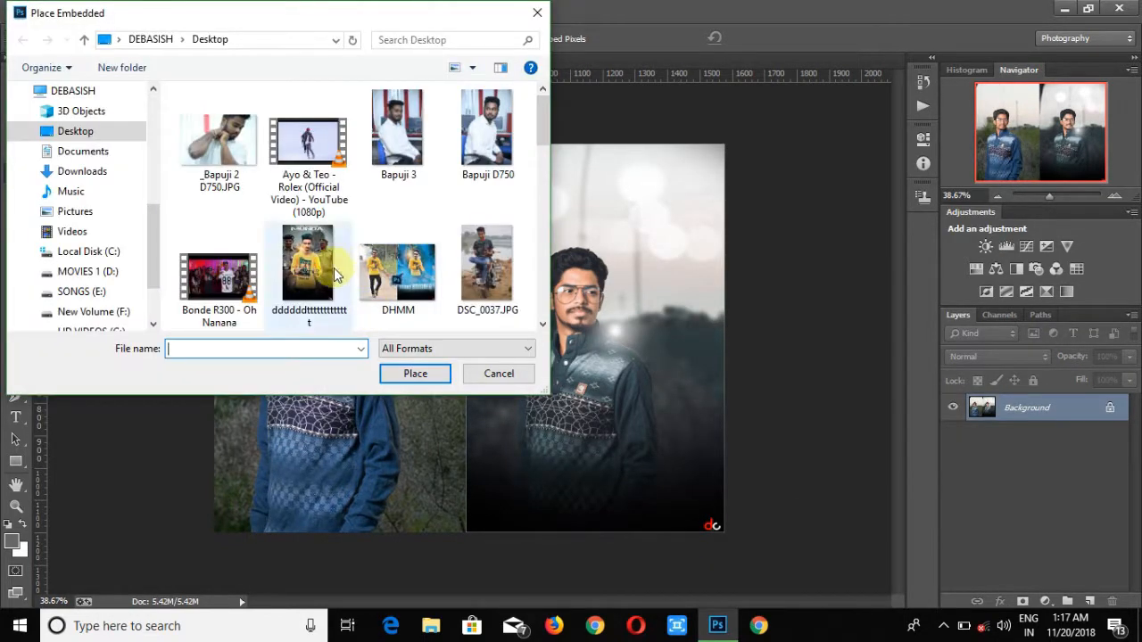
{"action": "double_click", "coordinate": [219, 234]}
{"action": "double_click", "coordinate": [308, 134]}
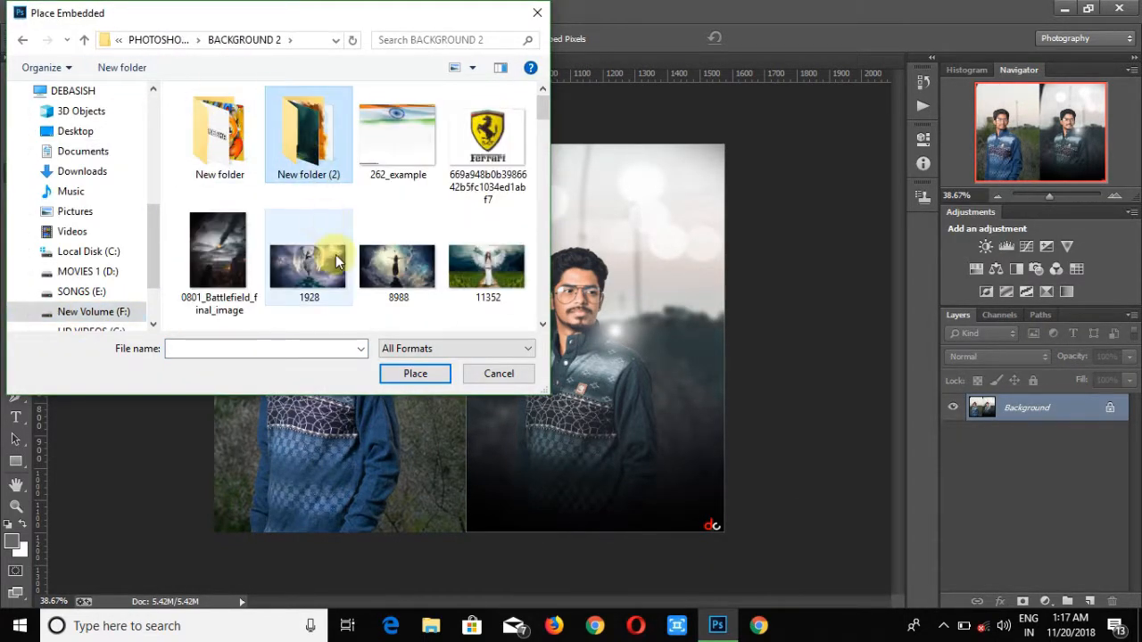
{"action": "scroll", "coordinate": [416, 149], "scroll_direction": "down", "scroll_amount": 5}
{"action": "left_click", "coordinate": [416, 149]}
{"action": "left_click", "coordinate": [415, 374]}
- Scale the Photoshop logo down and position it on the seam between the two photos
{"action": "left_click_drag", "start_coordinate": [496, 349], "coordinate": [492, 501]}
{"action": "left_click_drag", "start_coordinate": [376, 409], "coordinate": [434, 485]}
{"action": "left_click_drag", "start_coordinate": [501, 507], "coordinate": [473, 427]}
{"action": "left_click_drag", "start_coordinate": [414, 492], "coordinate": [429, 478]}
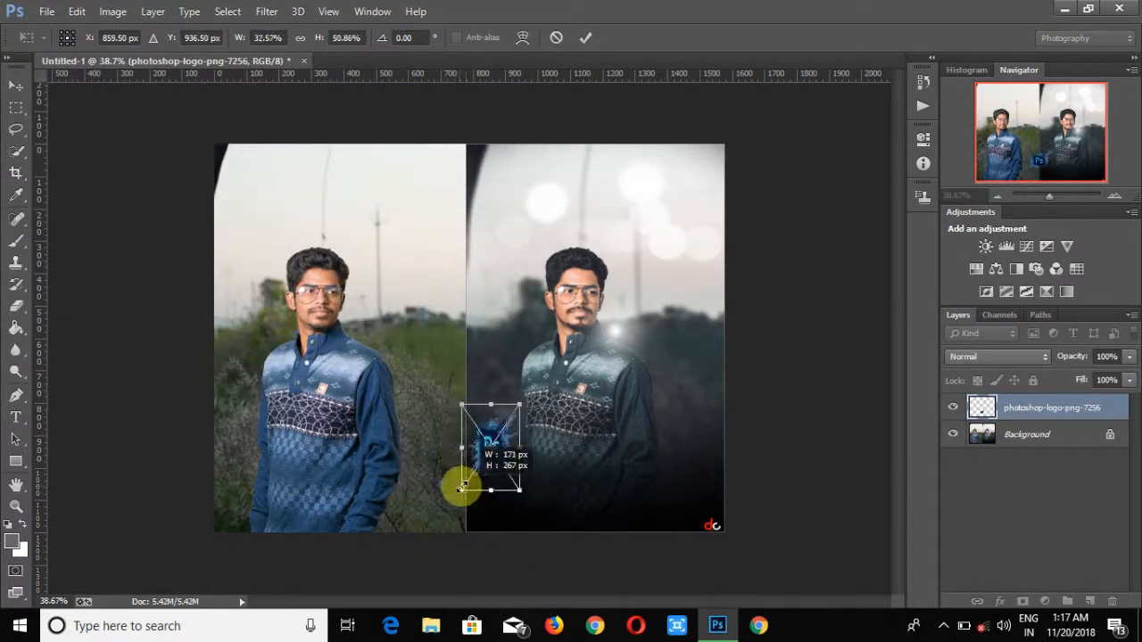
{"action": "left_click", "coordinate": [584, 39]}
- Rasterize the logo layer and flatten the comparison image
{"action": "left_click", "coordinate": [16, 306]}
{"action": "left_click", "coordinate": [701, 293]}
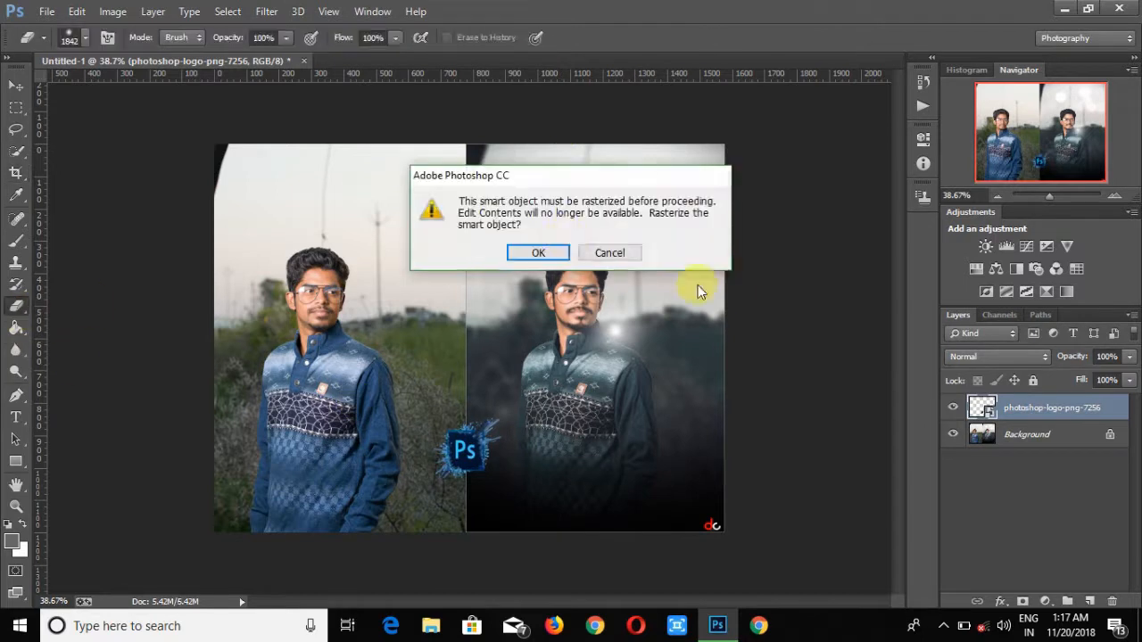
{"action": "left_click", "coordinate": [538, 253]}
{"action": "right_click", "coordinate": [1001, 434]}
{"action": "left_click", "coordinate": [1001, 381]}
{"action": "left_click_drag", "start_coordinate": [1042, 195], "coordinate": [1047, 197]}
- Save the comparison as a JPEG named Untitled-1fghhg on the Desktop and exit the program
{"action": "left_click", "coordinate": [46, 11]}
{"action": "left_click", "coordinate": [70, 165]}
{"action": "left_click", "coordinate": [339, 317]}
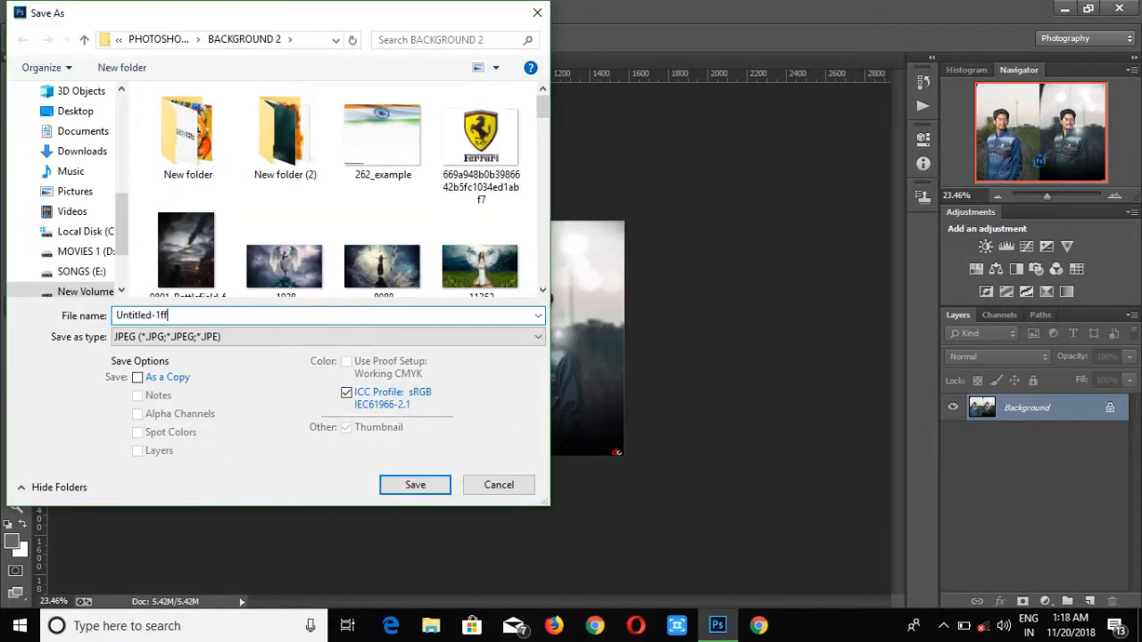
{"action": "left_click", "coordinate": [77, 113]}
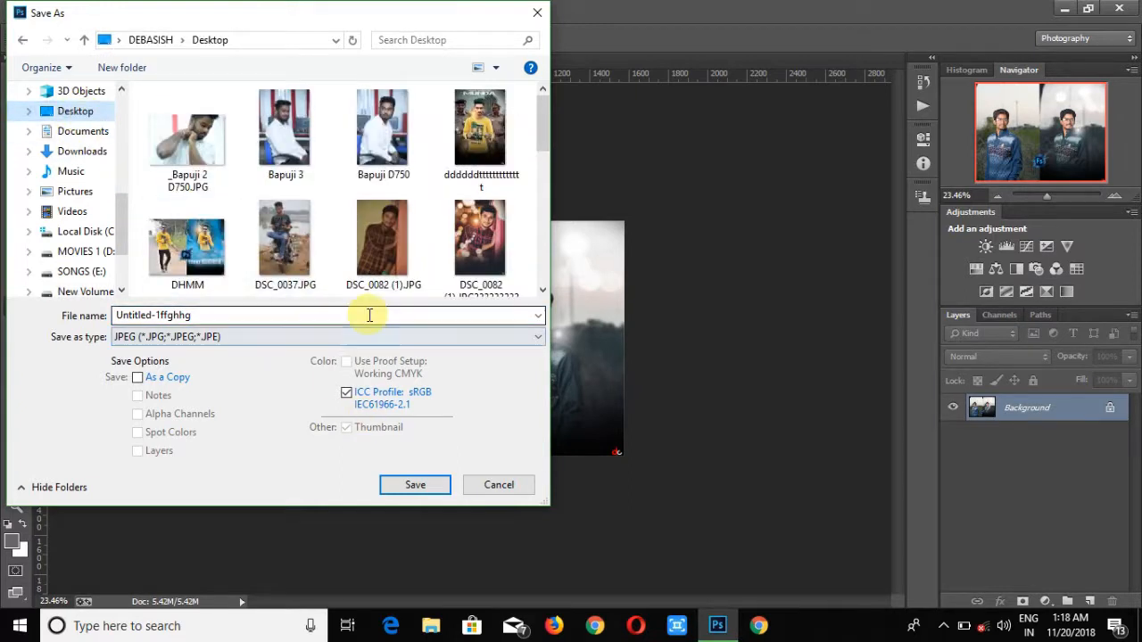
{"action": "left_click", "coordinate": [420, 484]}
{"action": "left_click", "coordinate": [669, 155]}
{"action": "key", "text": "e"}
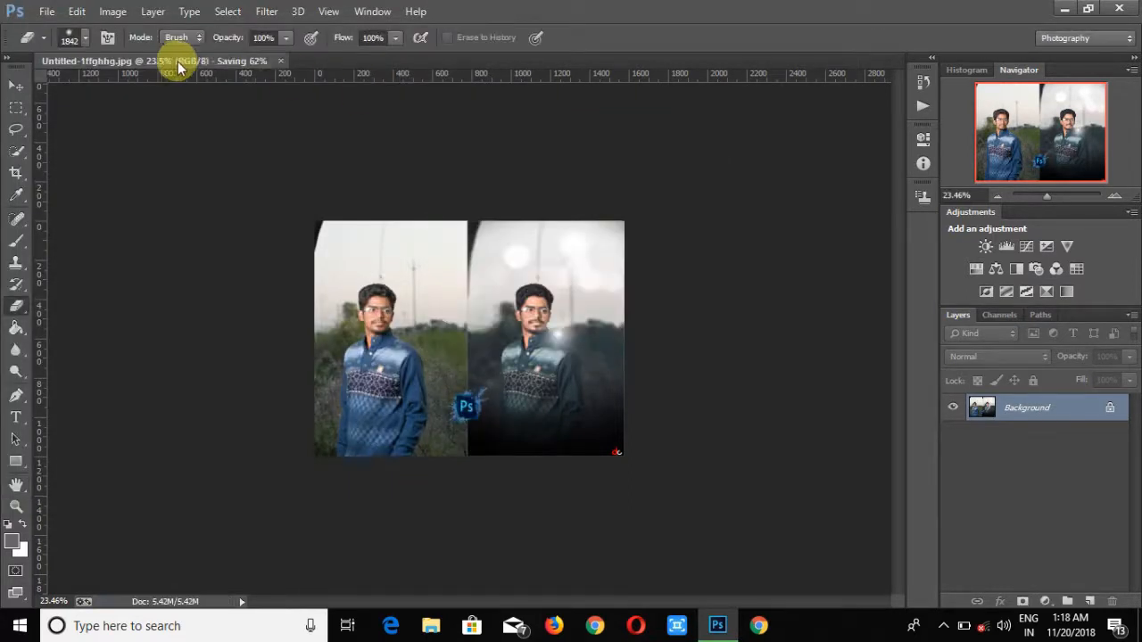
{"action": "key", "text": "ctrl+q"}
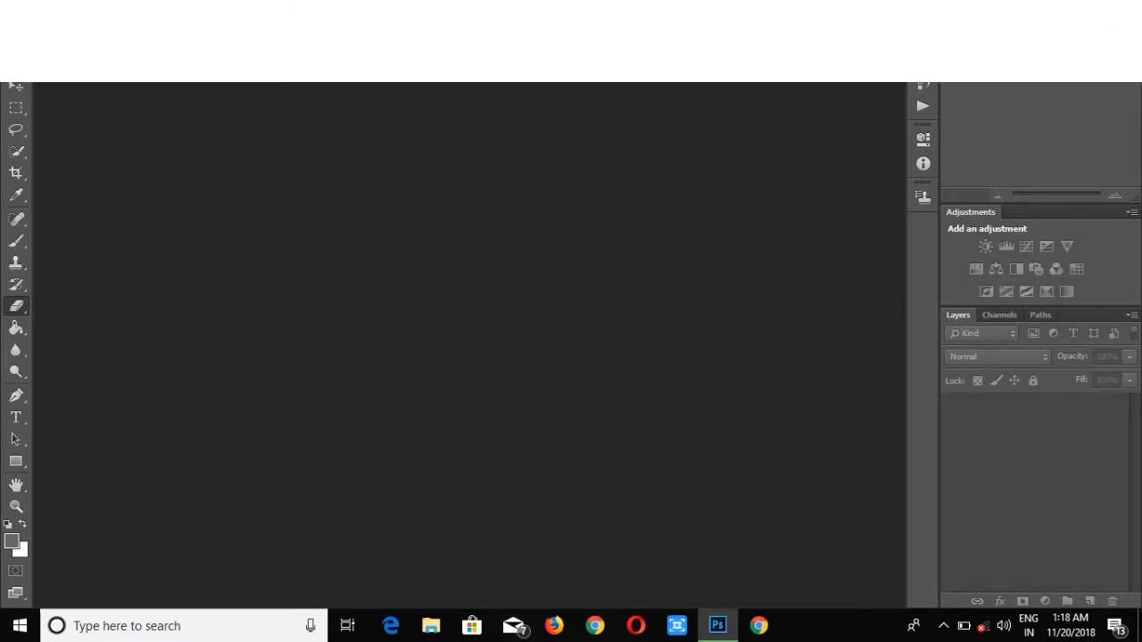